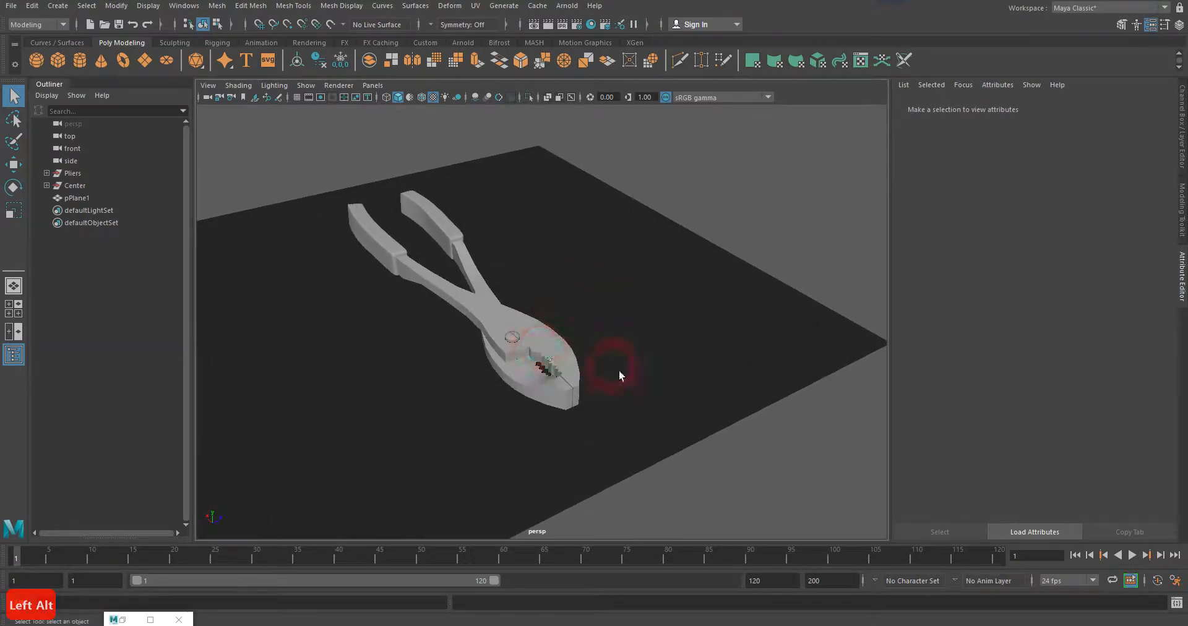
- Select the upper pliers body and view its UV layout in the UV Editor
left_click(533, 342)
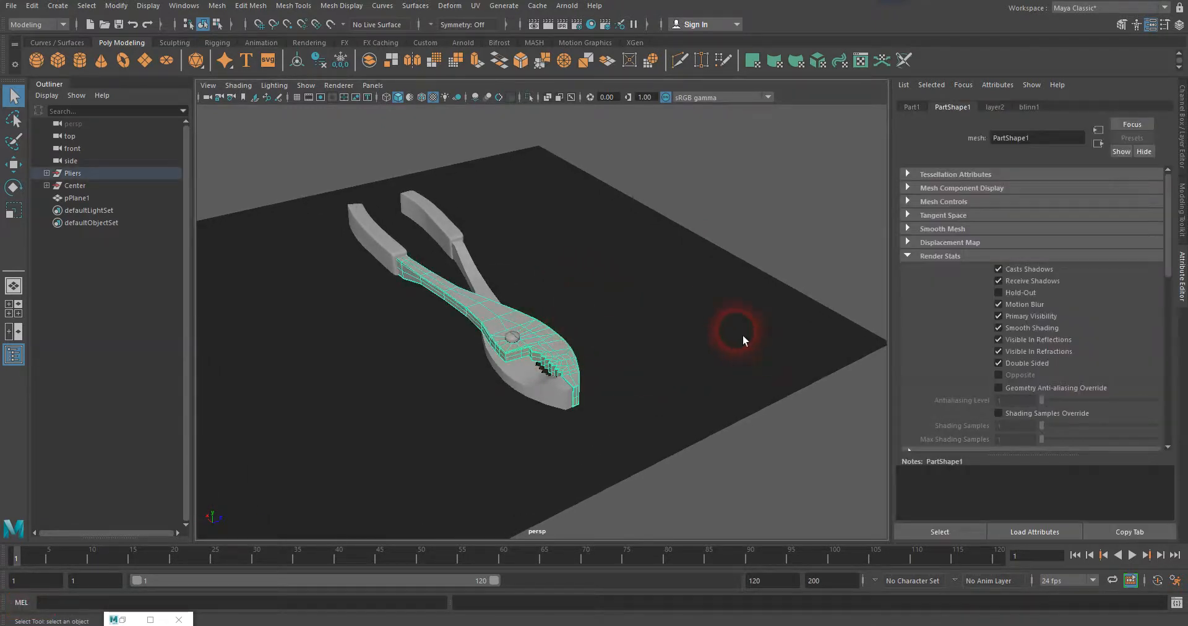
left_click(475, 5)
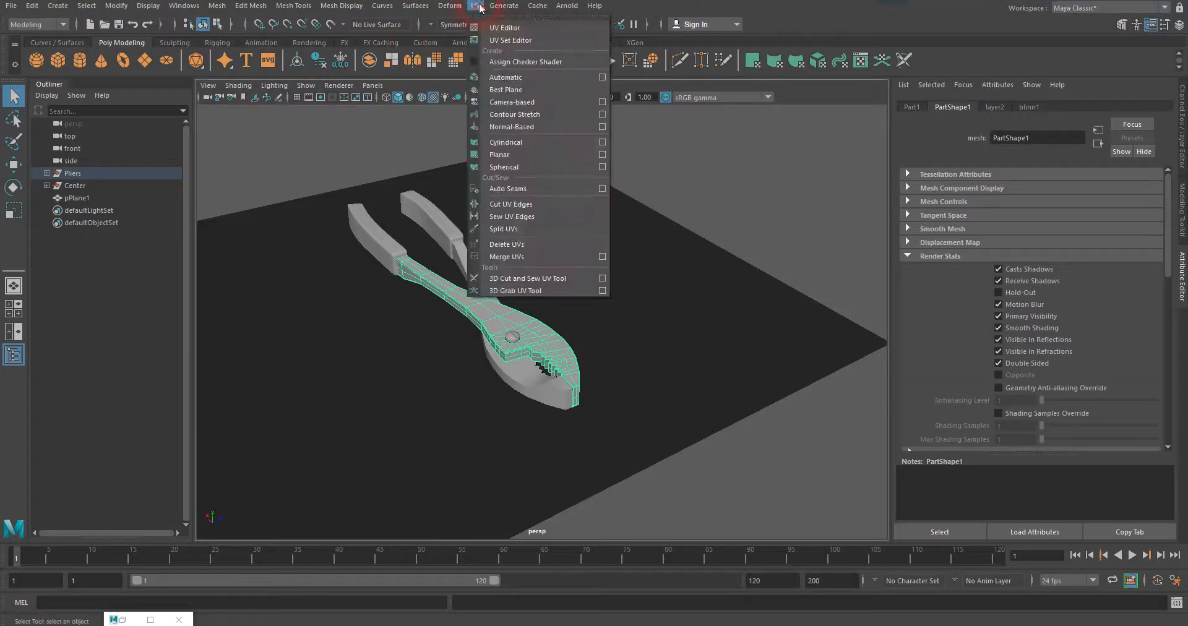
left_click(492, 28)
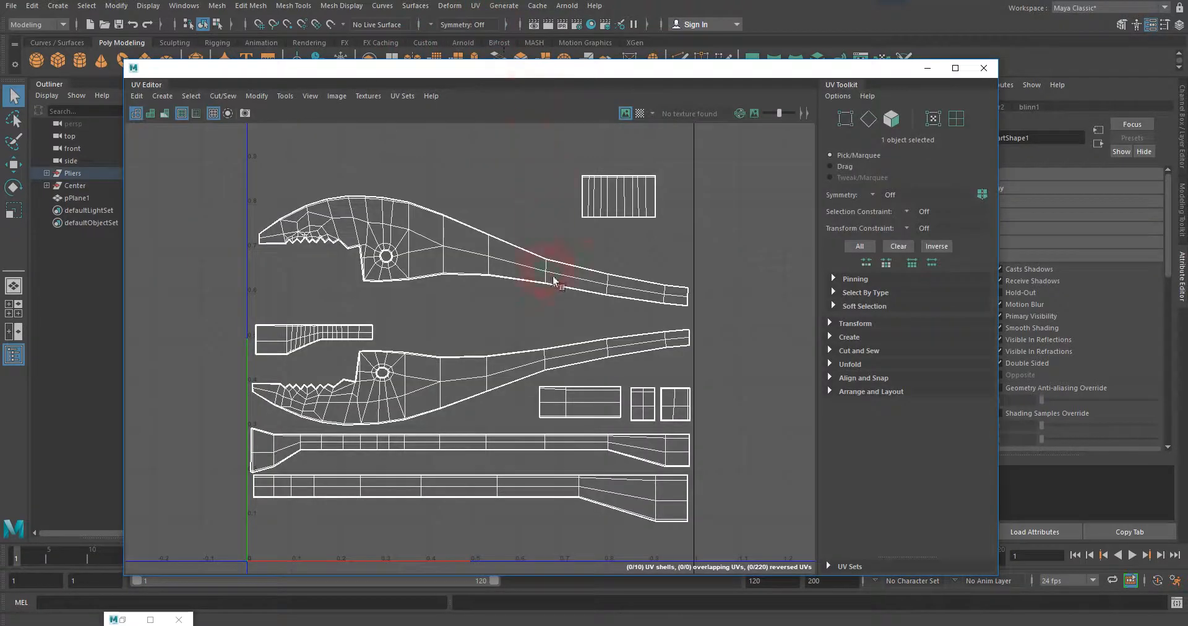
left_click(927, 68)
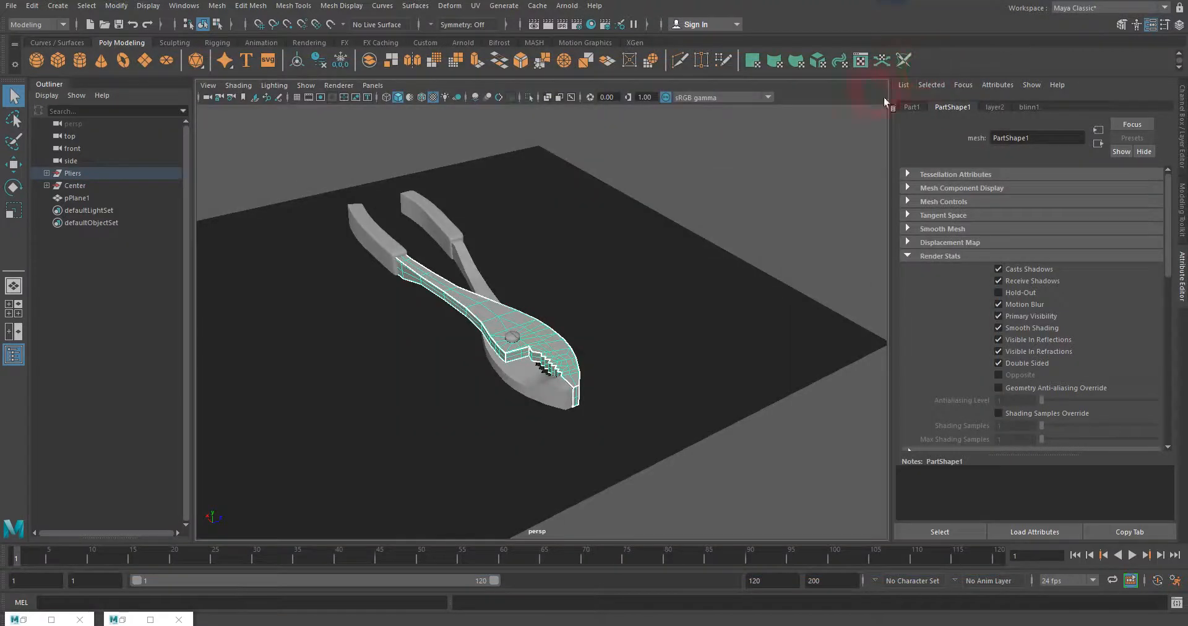
- Select the rear handle grip of the pliers and open the UV Editor for it
left_click(440, 226)
left_click(476, 6)
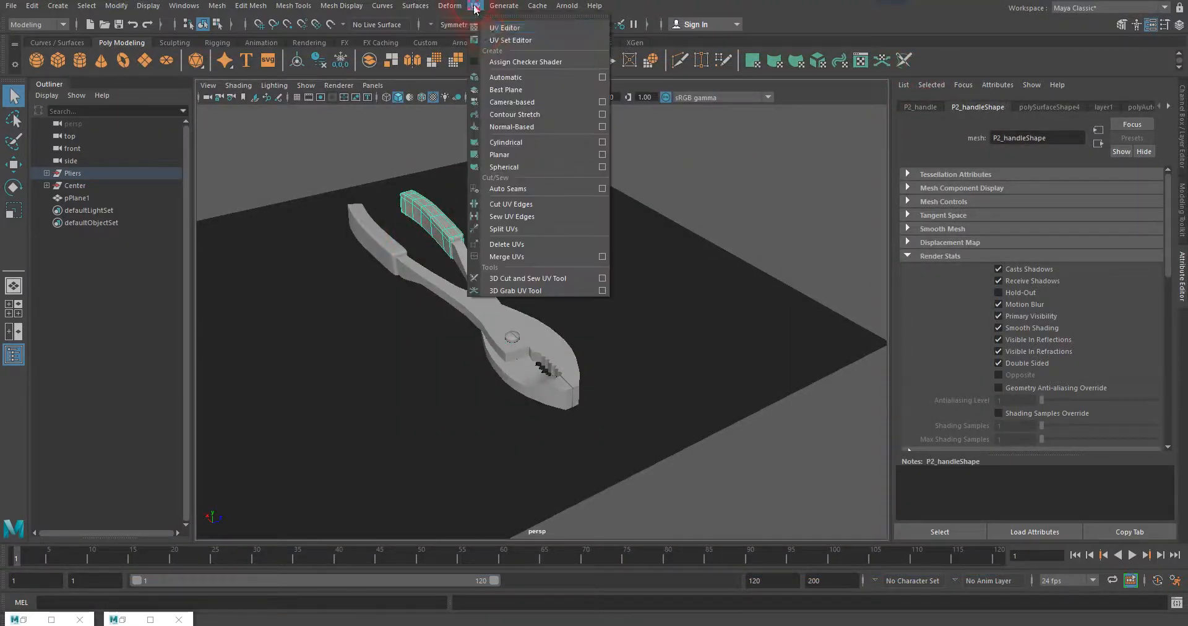
left_click(485, 29)
left_click(489, 235)
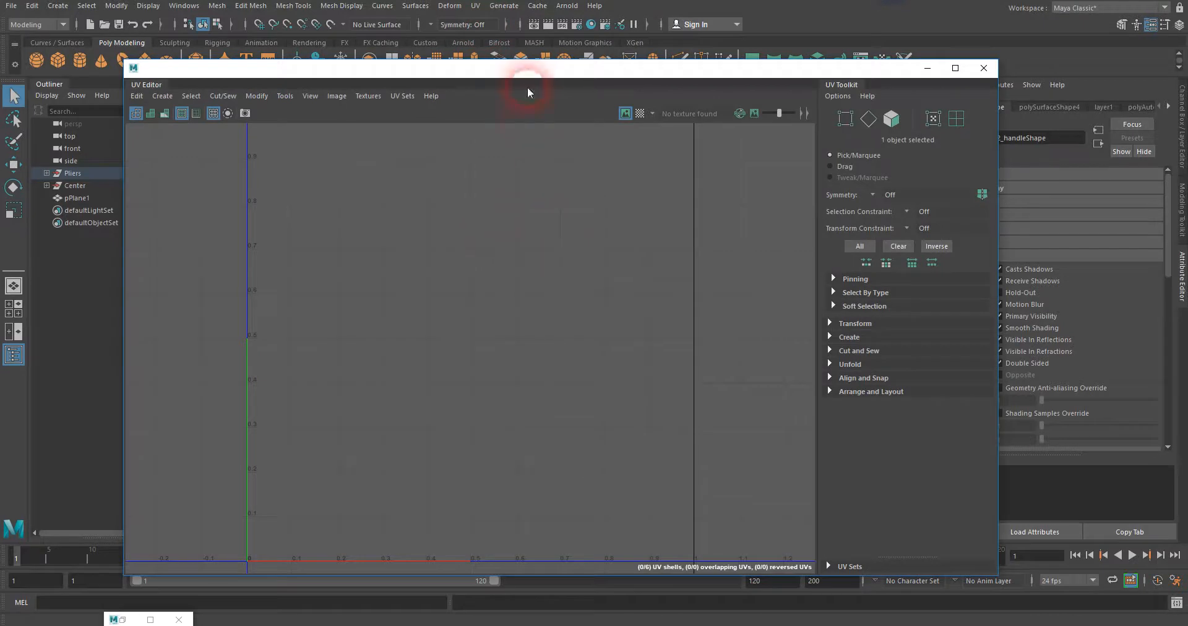
- Float the UV Editor beside the pliers without the UV Toolkit, and display the rear handle grip's UV layout in it
left_click_drag(527, 92, 722, 132)
left_click(411, 219)
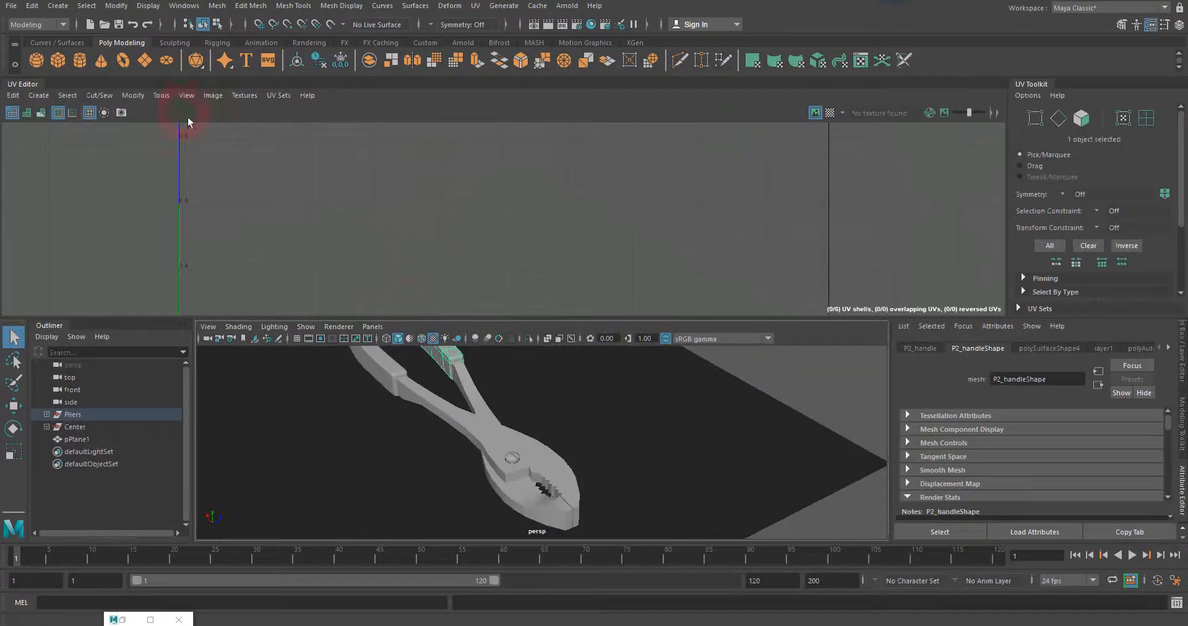
left_click_drag(28, 87, 672, 205)
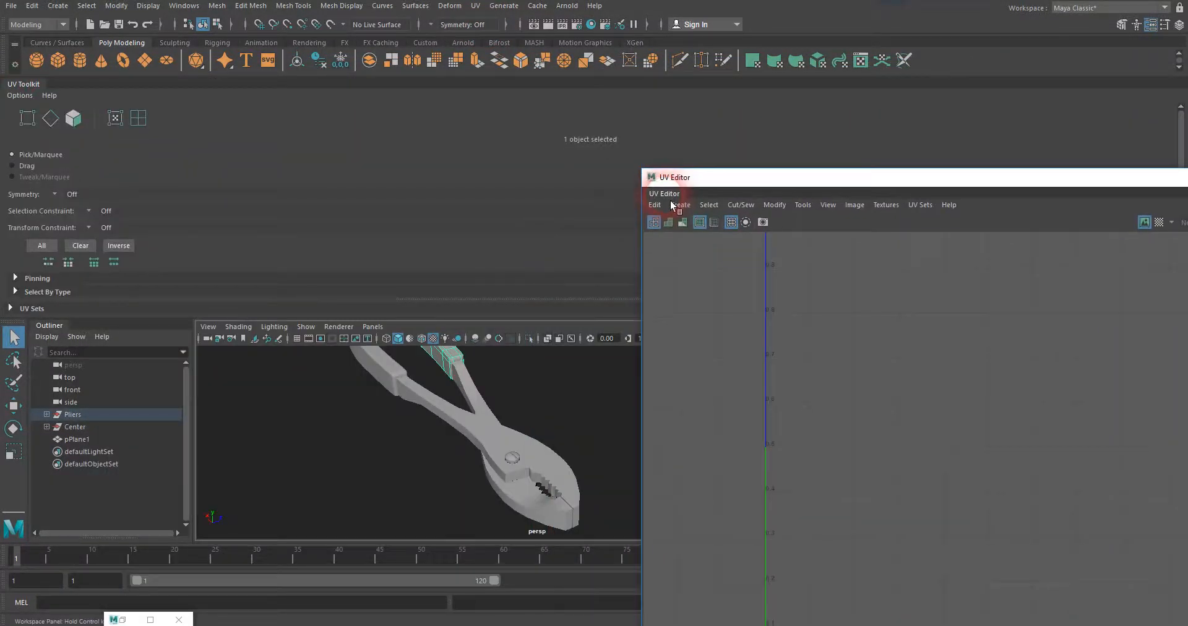
left_click_drag(34, 87, 1187, 226)
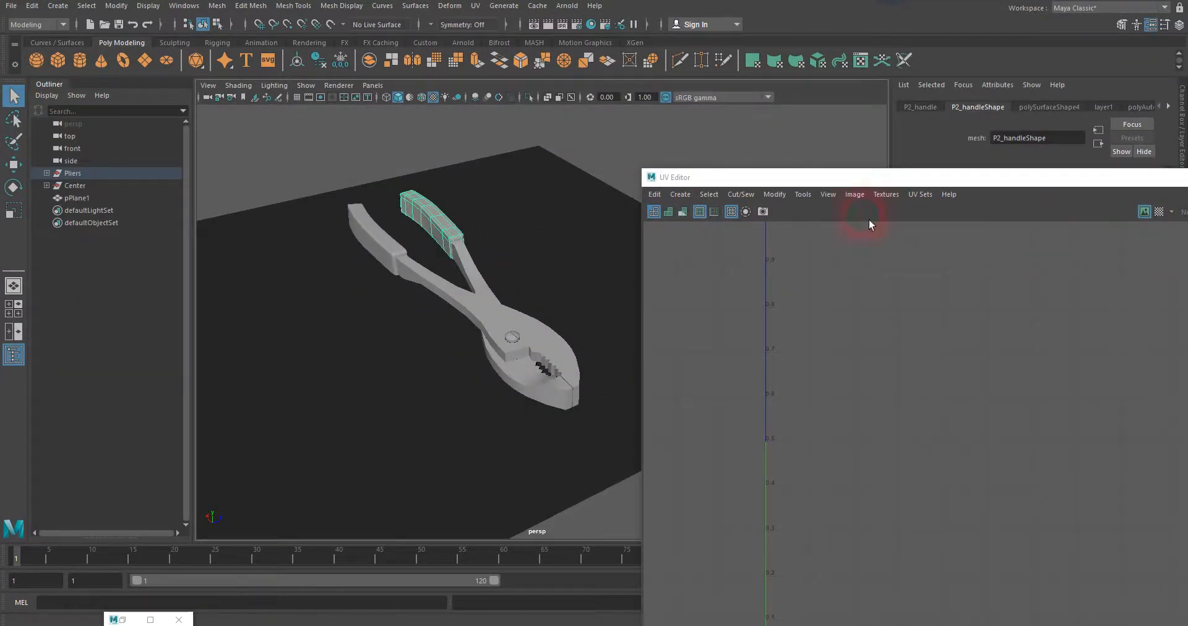
left_click(588, 125)
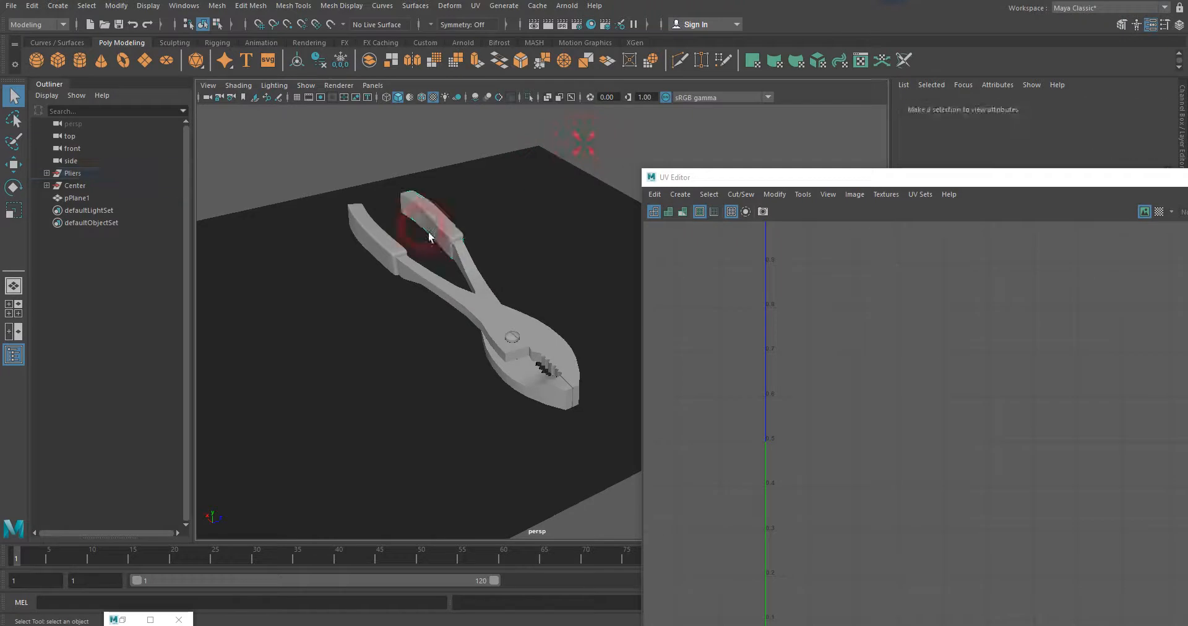
left_click(431, 233)
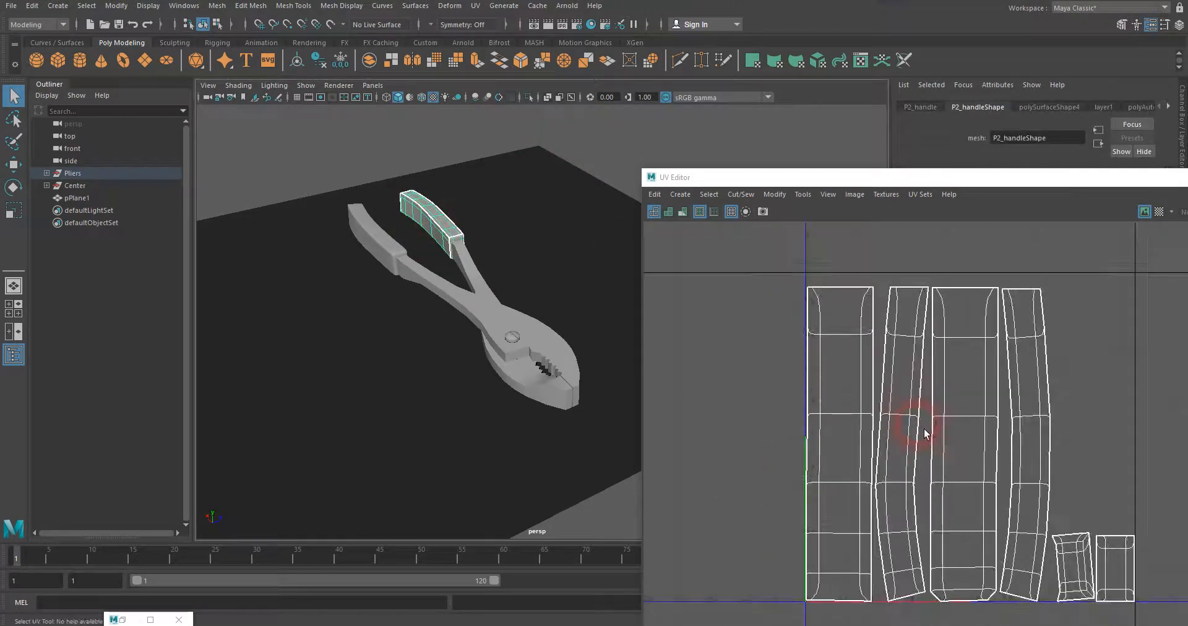
- Select the upper pliers body and bring up the UV Snapshot options for its UV layout
left_click(478, 298)
left_click(923, 147)
left_click_drag(920, 182, 830, 141)
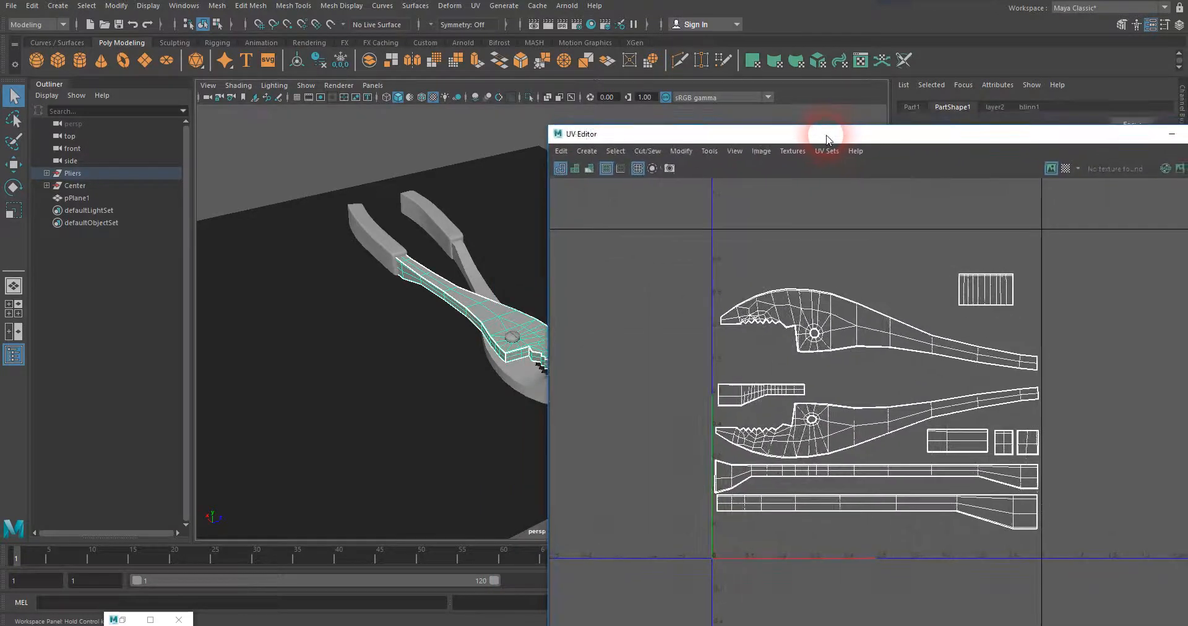
left_click(765, 153)
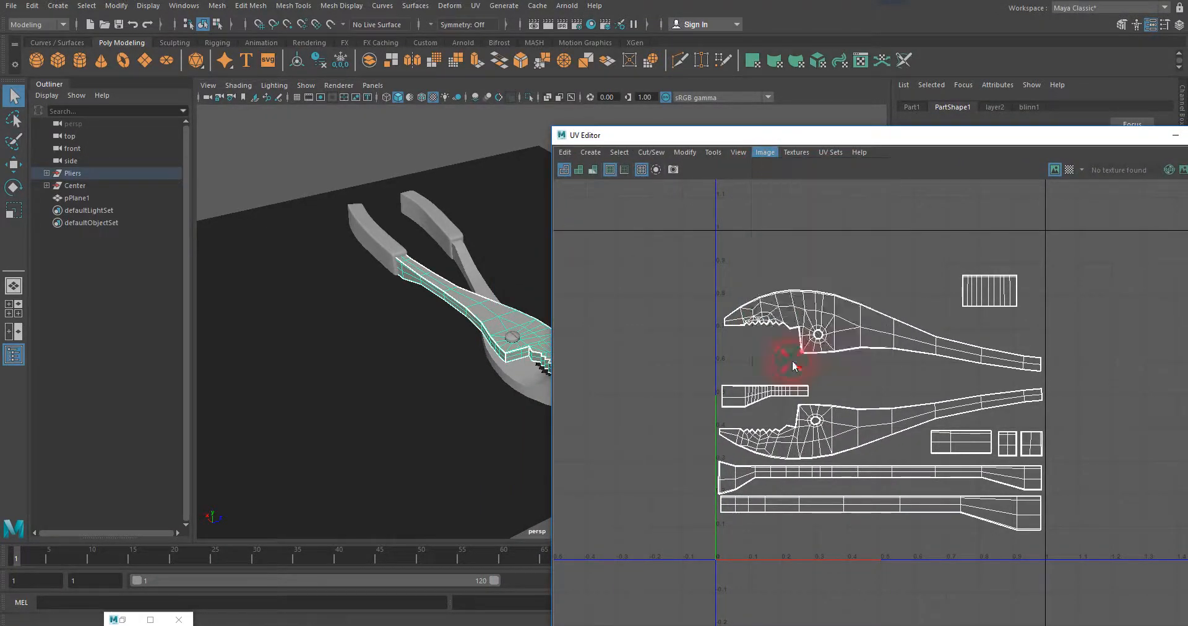
left_click(792, 360)
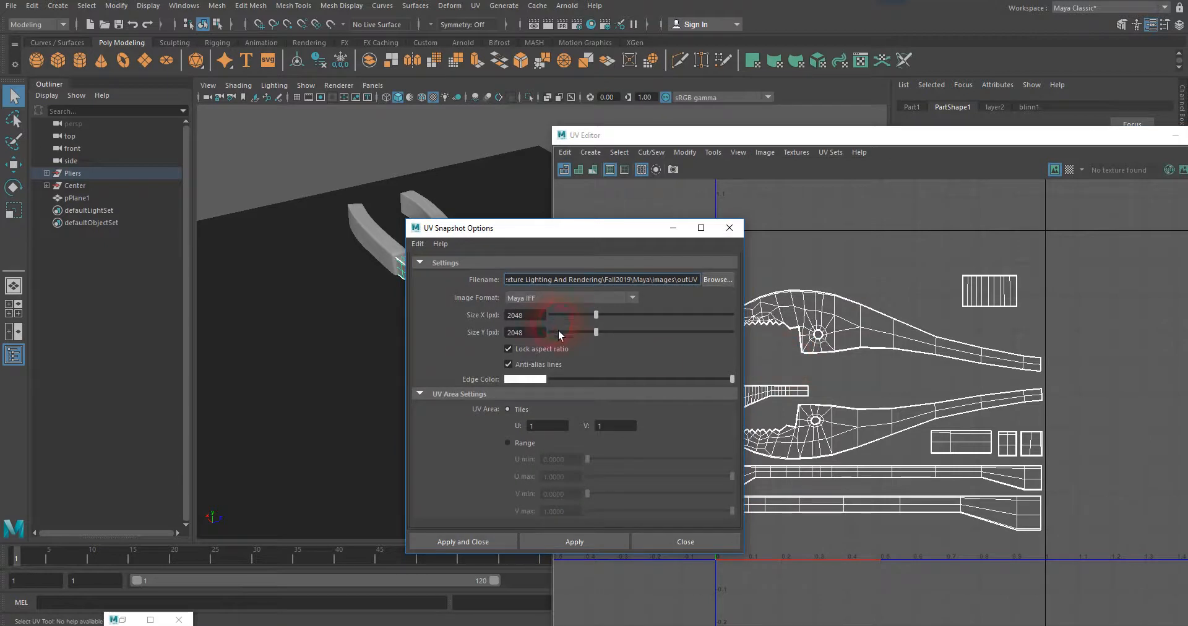
- Set the UV snapshot size to 1024 by 1024 pixels
left_click_drag(537, 317, 495, 317)
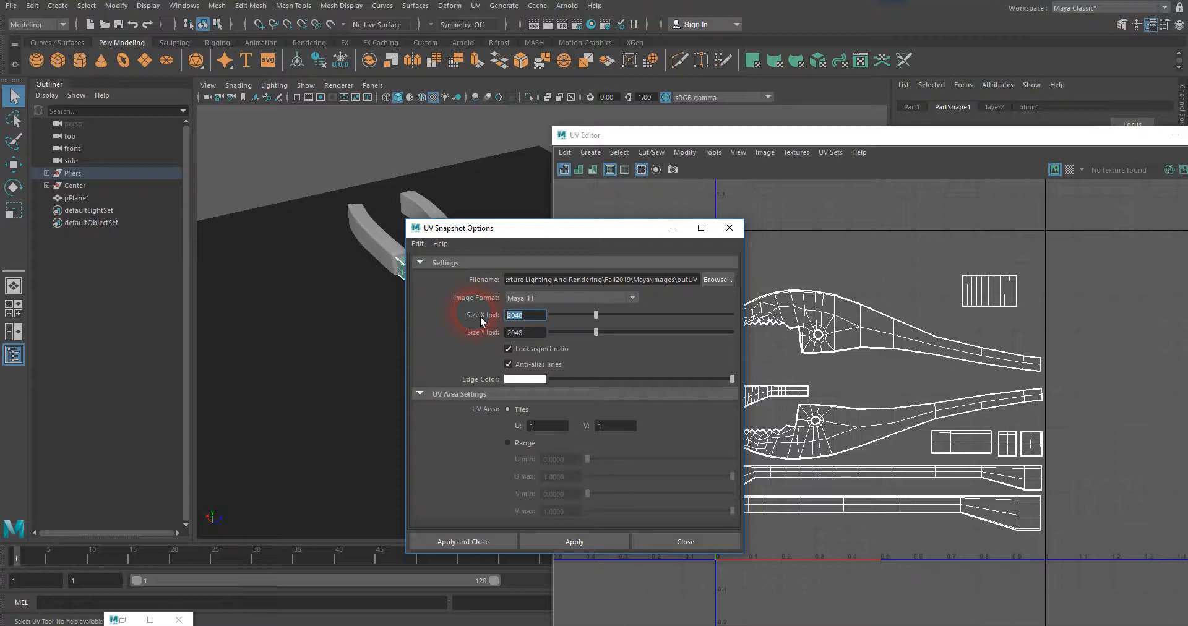
type("1024")
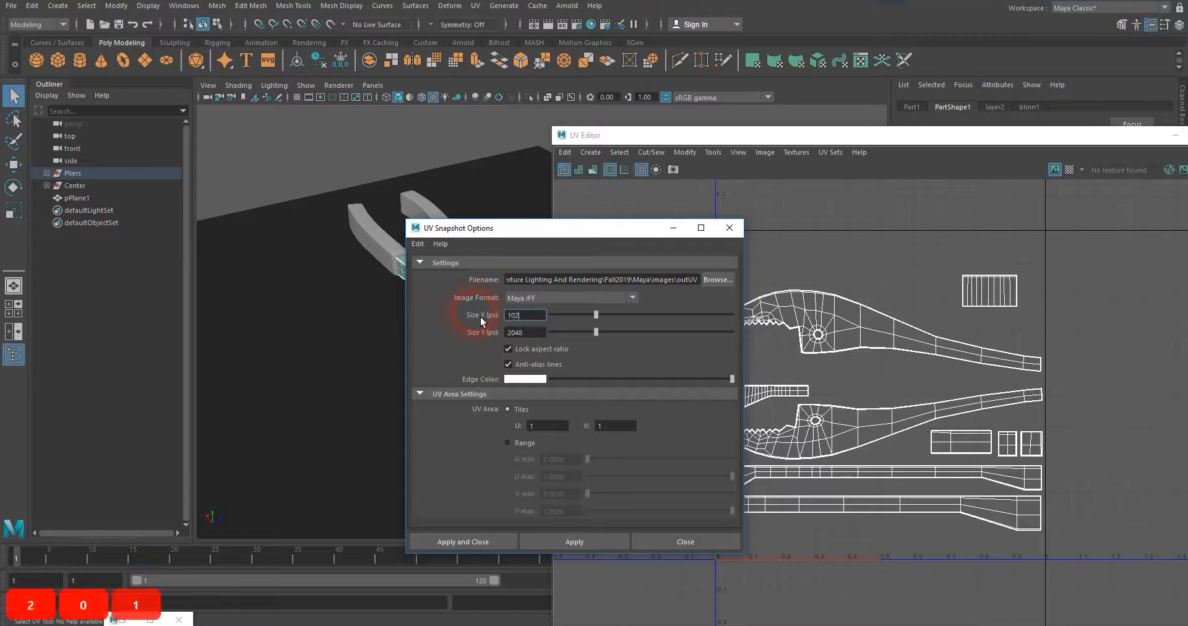
left_click(527, 333)
left_click_drag(528, 334, 481, 335)
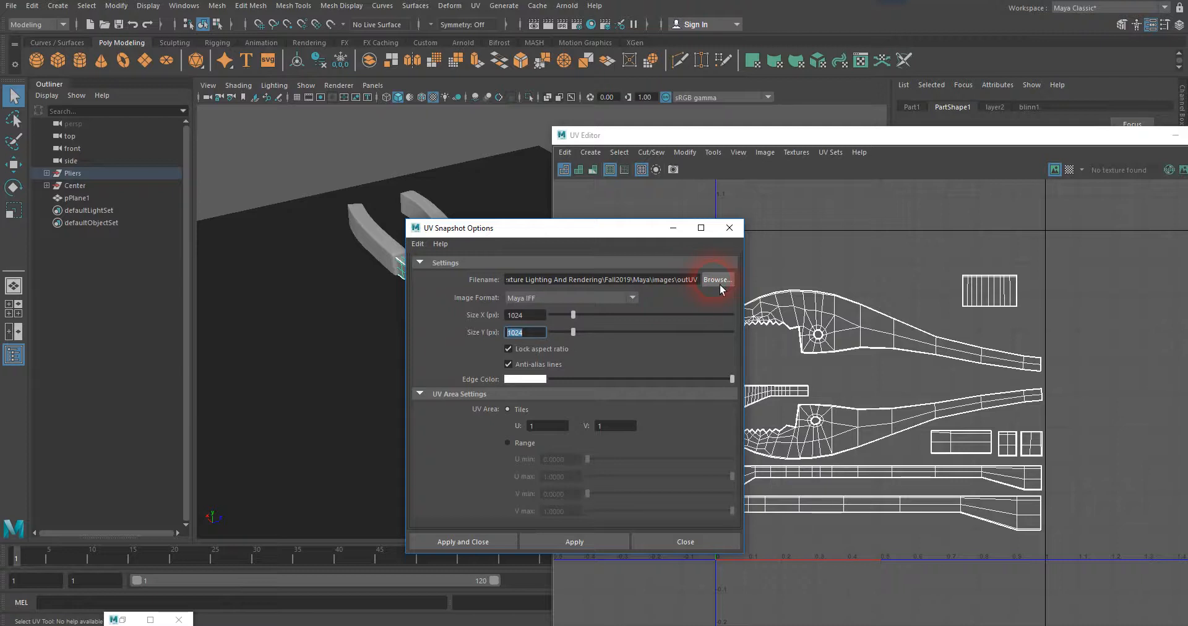
- Set the snapshot's output file to Plier_body_UVmap in the project's sourceimages folder
left_click(684, 282)
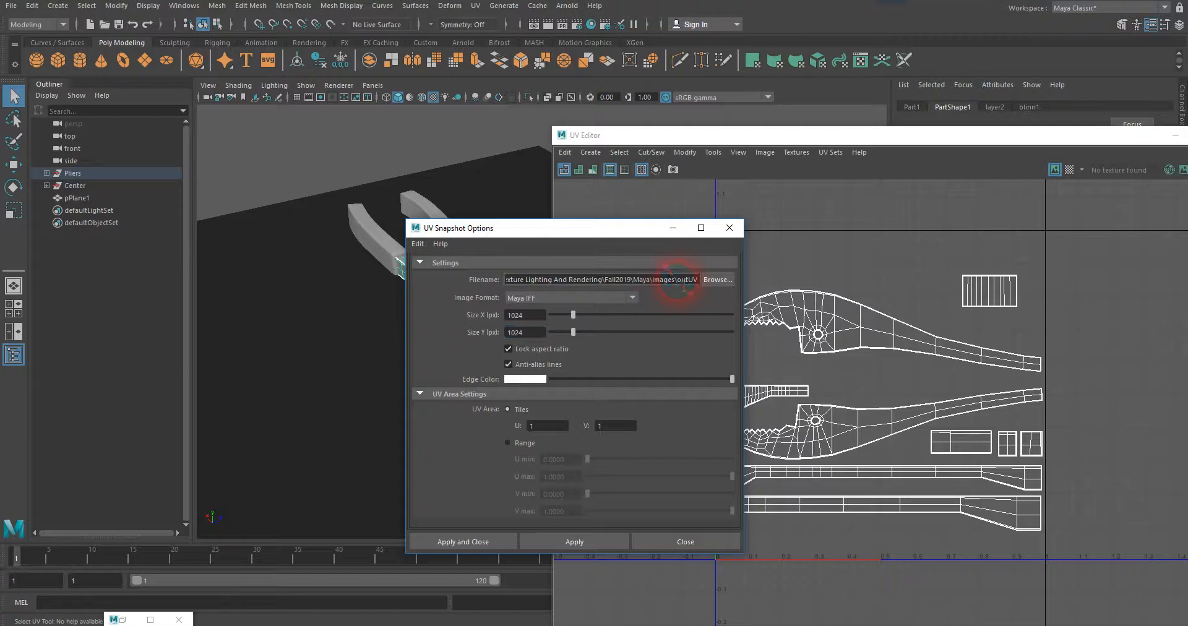
left_click(713, 281)
left_click(631, 250)
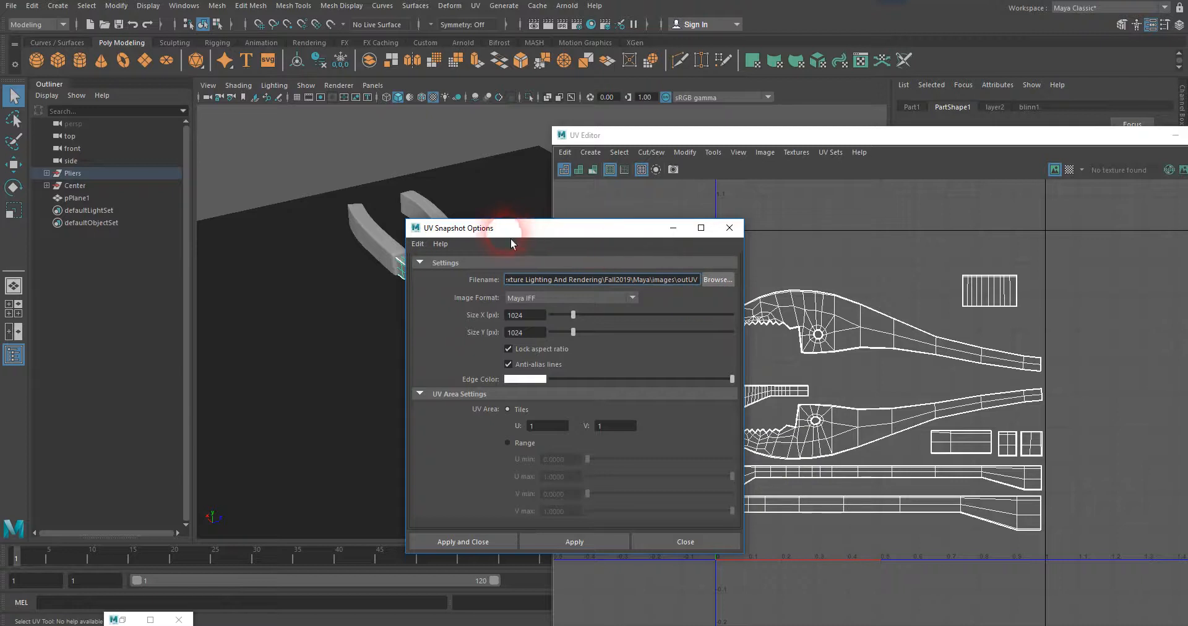
left_click(693, 280)
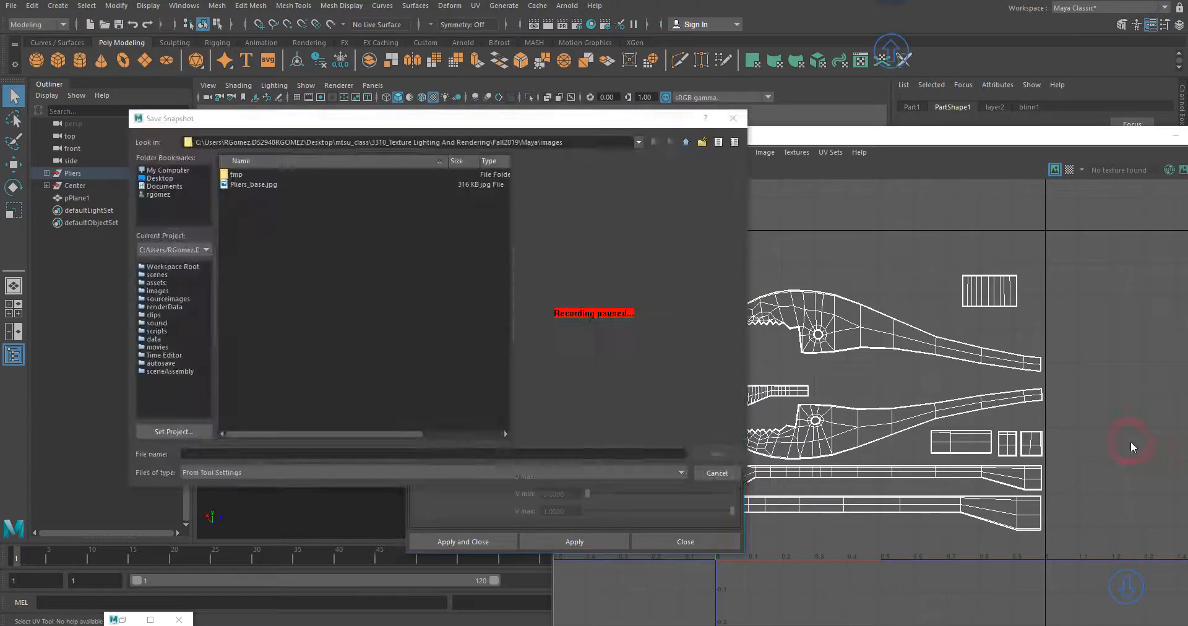
left_click(687, 142)
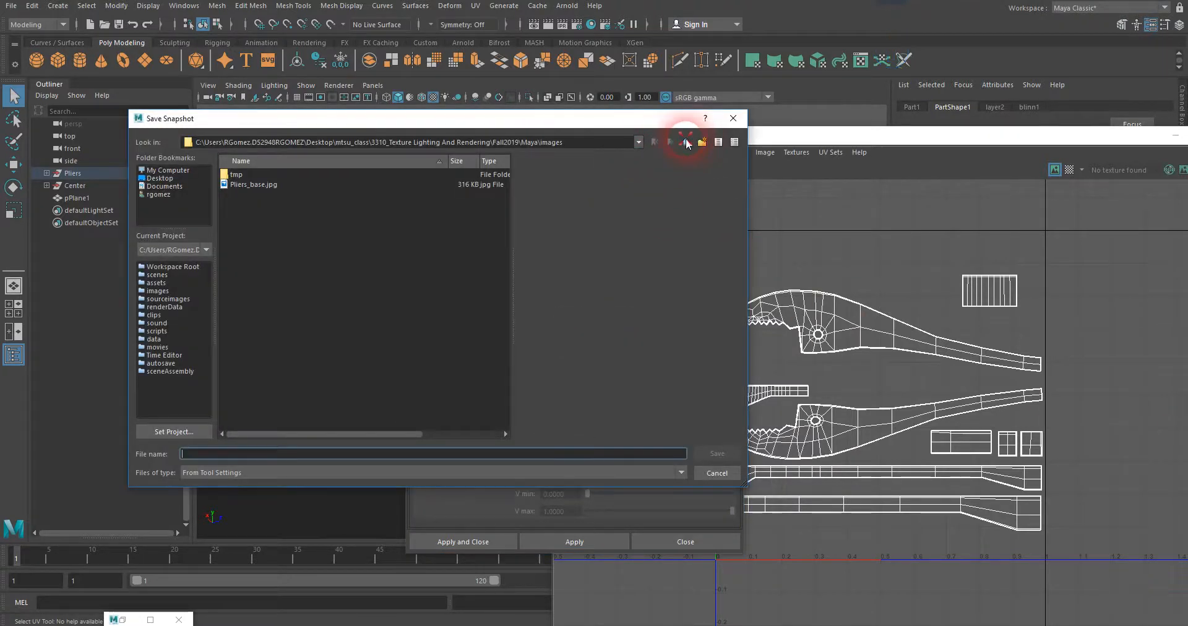
double_click(245, 293)
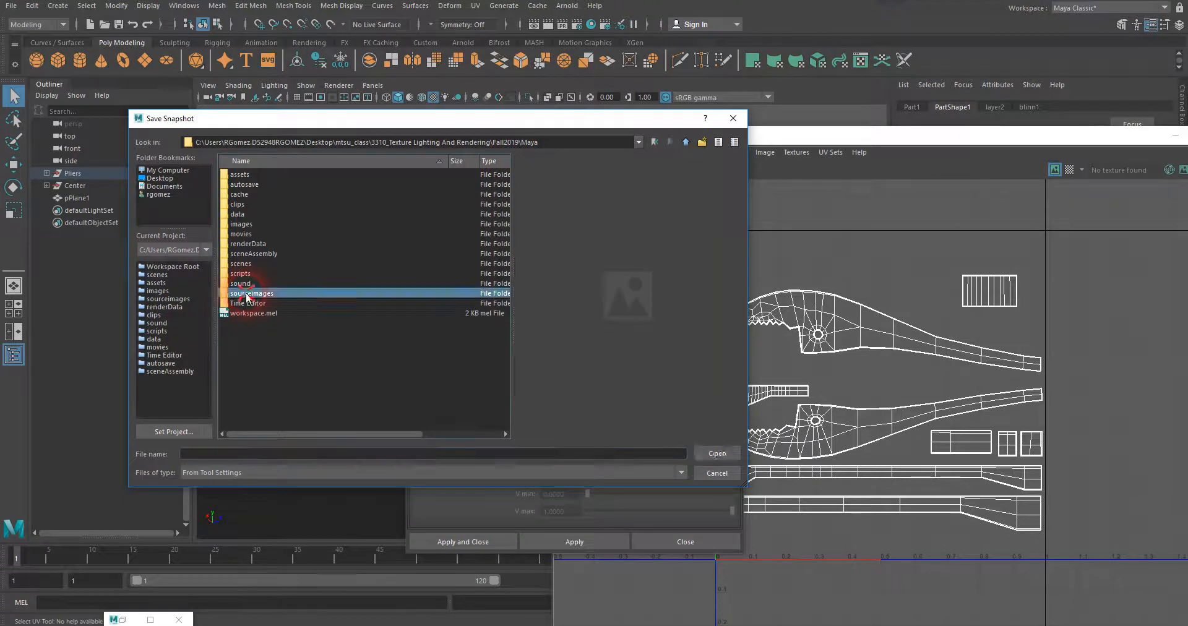
left_click(246, 458)
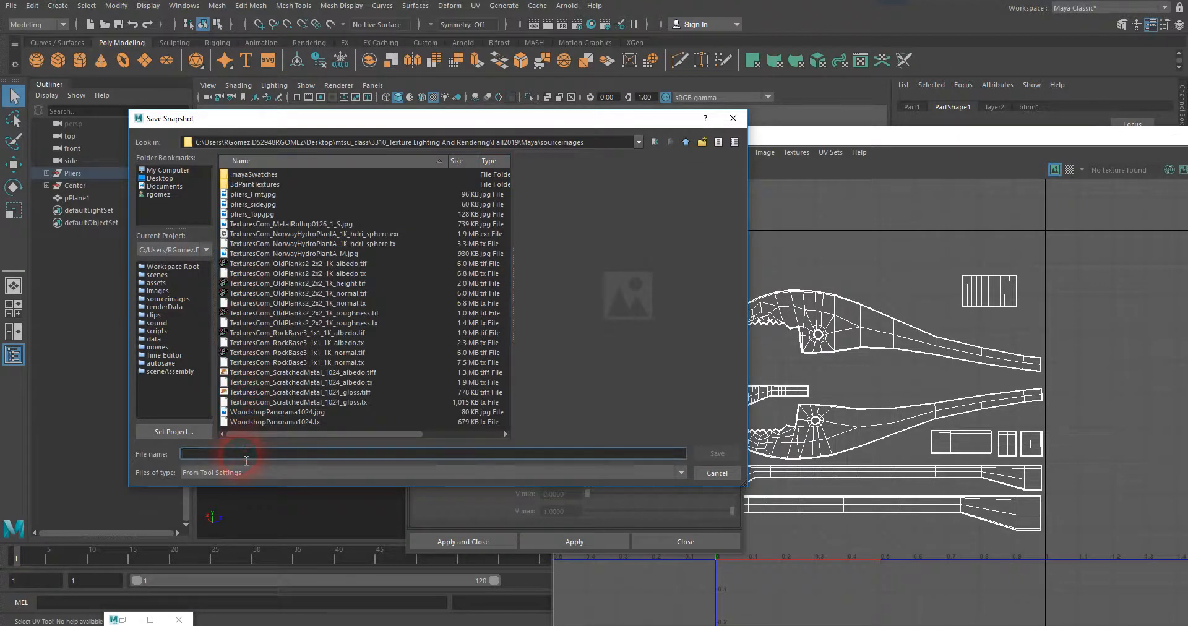
type("Pl")
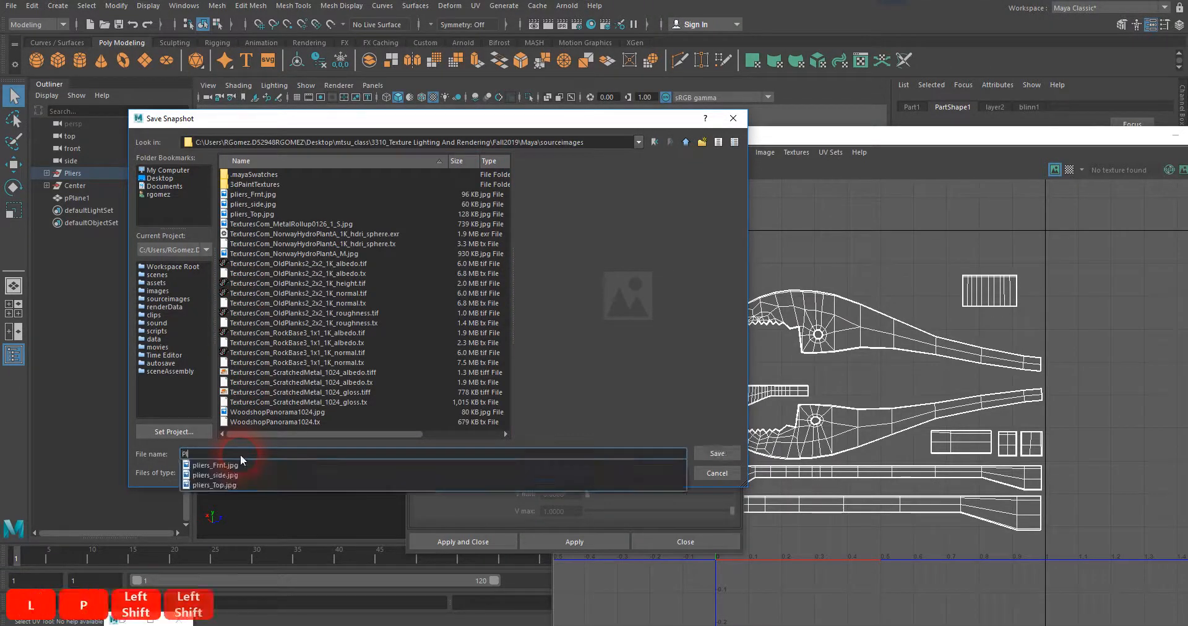
type("ier_")
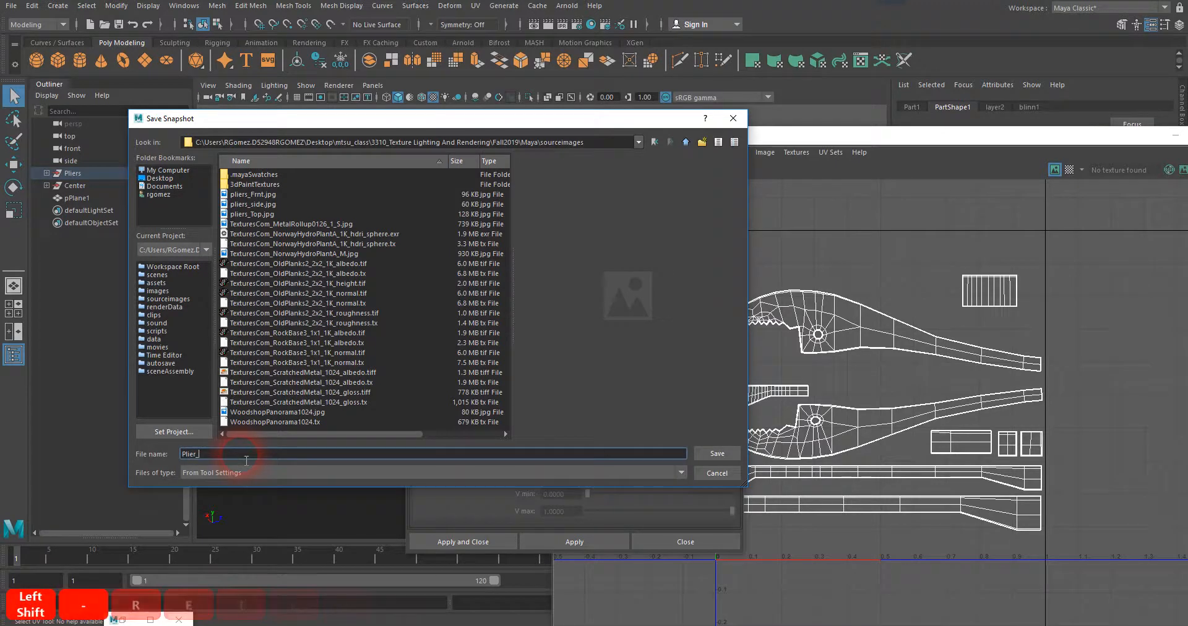
type("body_U")
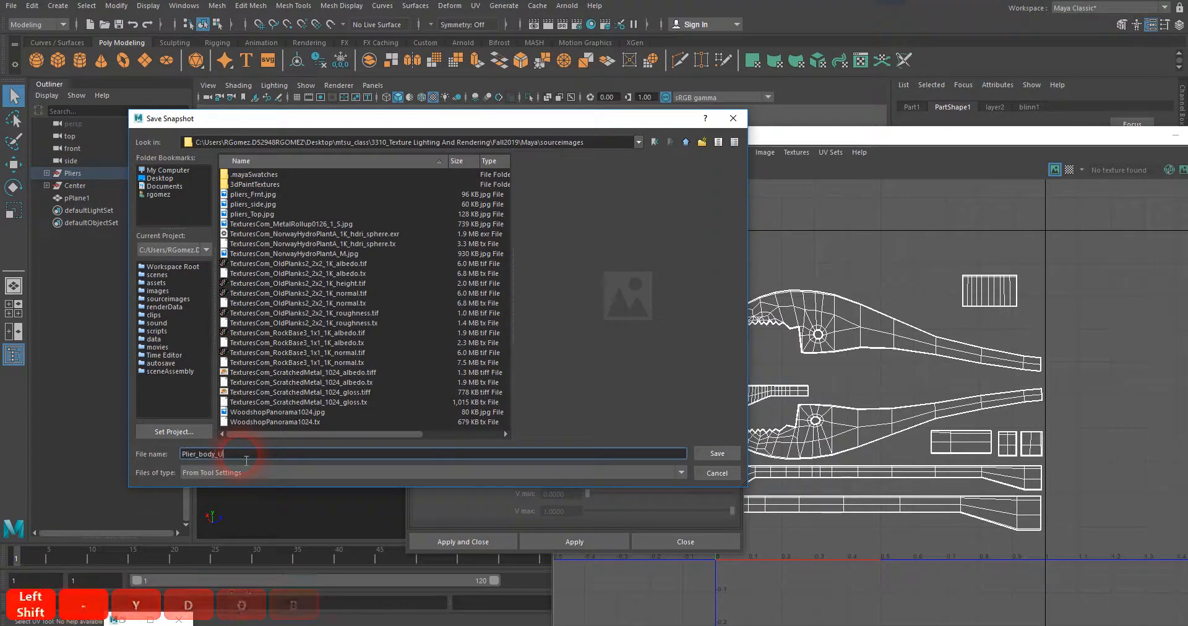
type("Vmap")
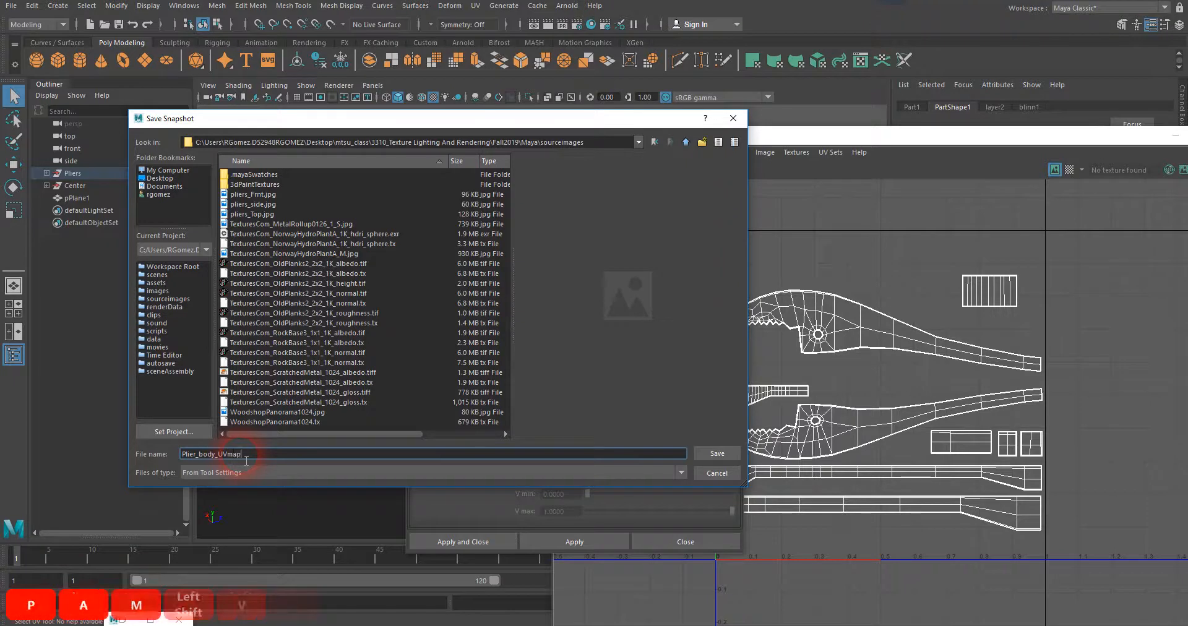
left_click(704, 456)
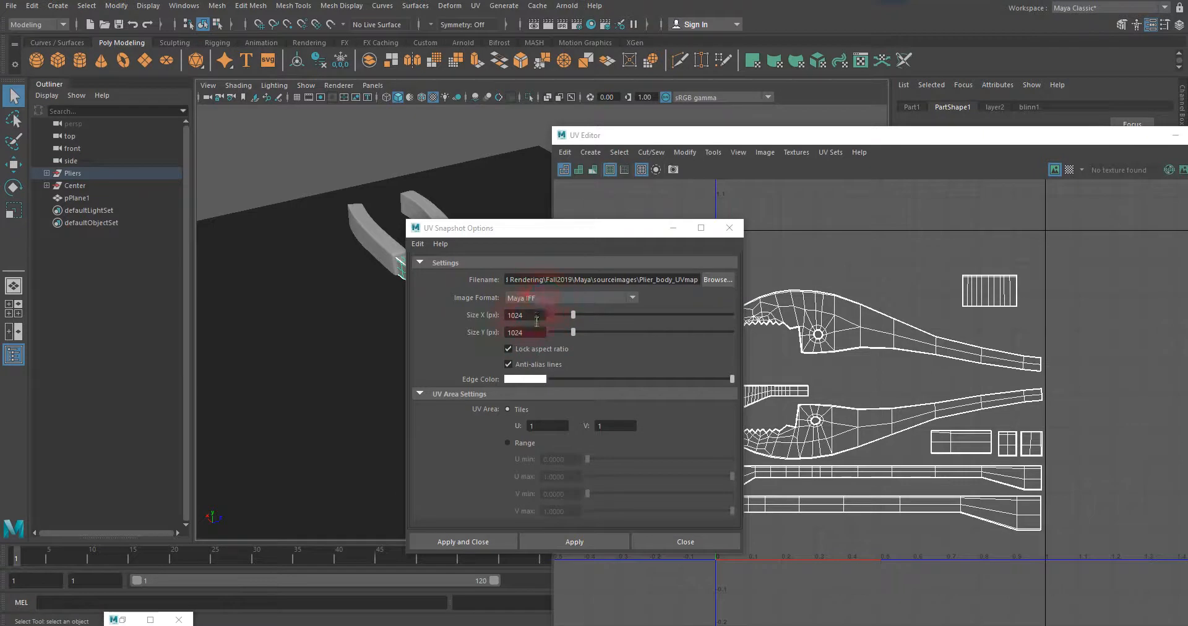
- Export the UV snapshot in Maya IFF format and clear the UV Editor away from the viewport
left_click(557, 299)
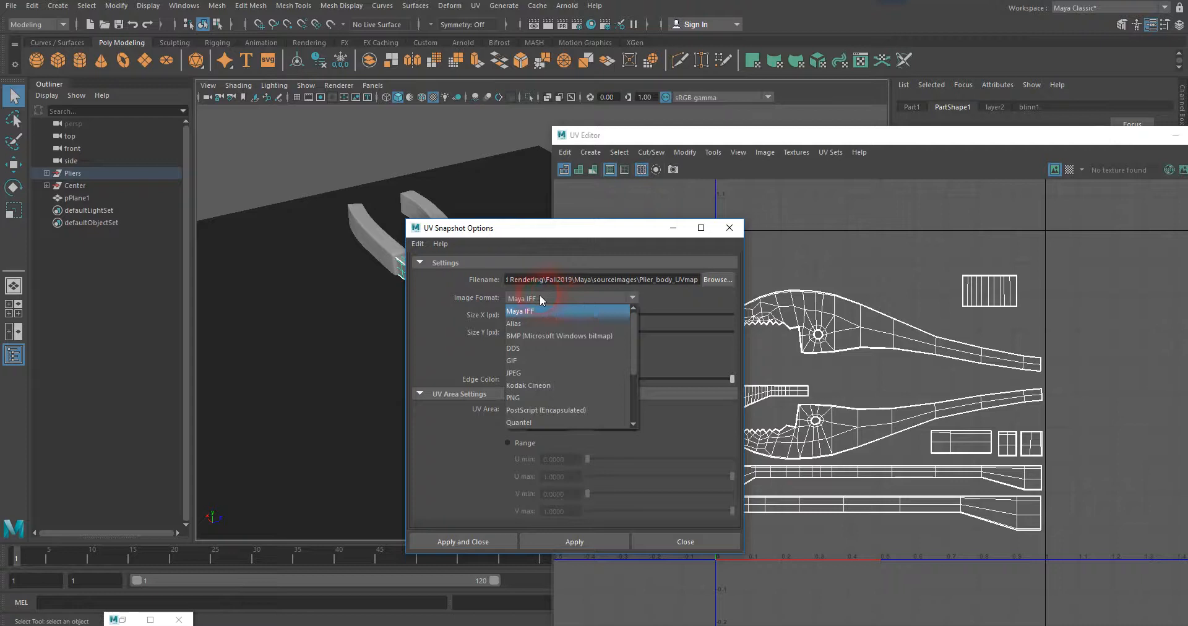
left_click(408, 331)
left_click(503, 542)
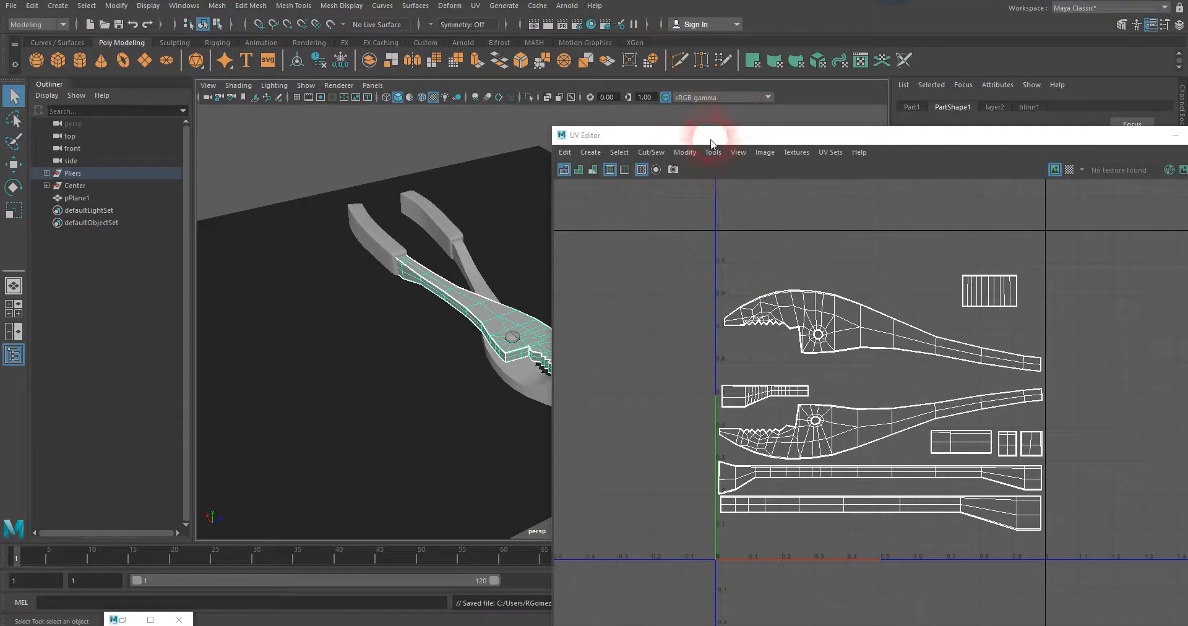
left_click_drag(711, 138, 704, 13)
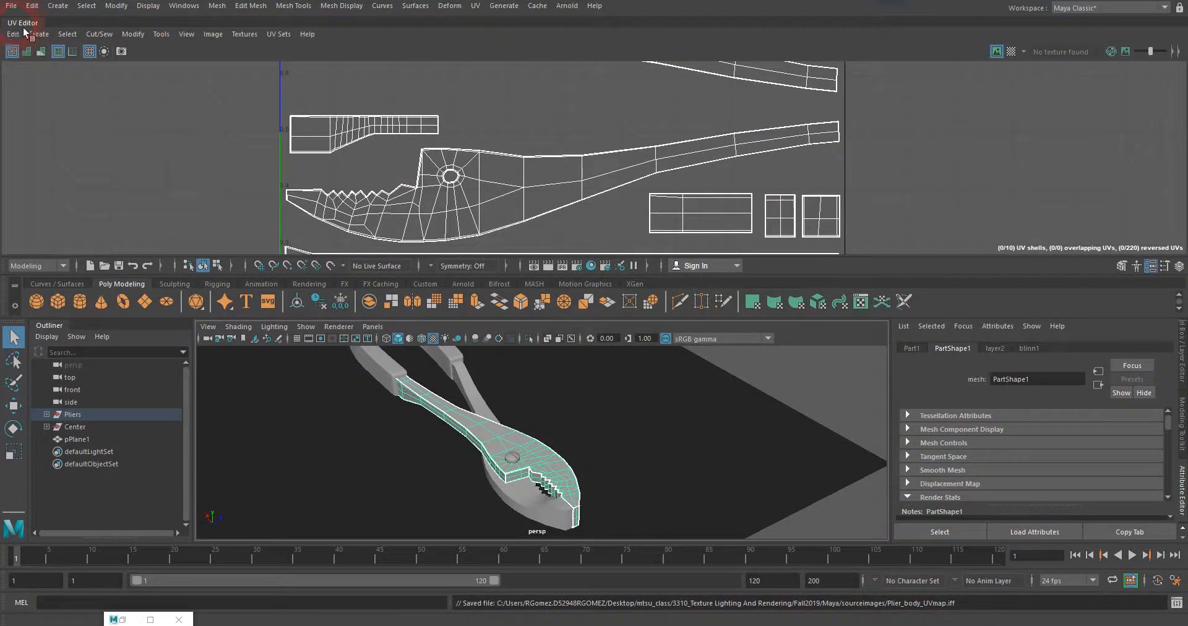
left_click_drag(24, 27, 1187, 134)
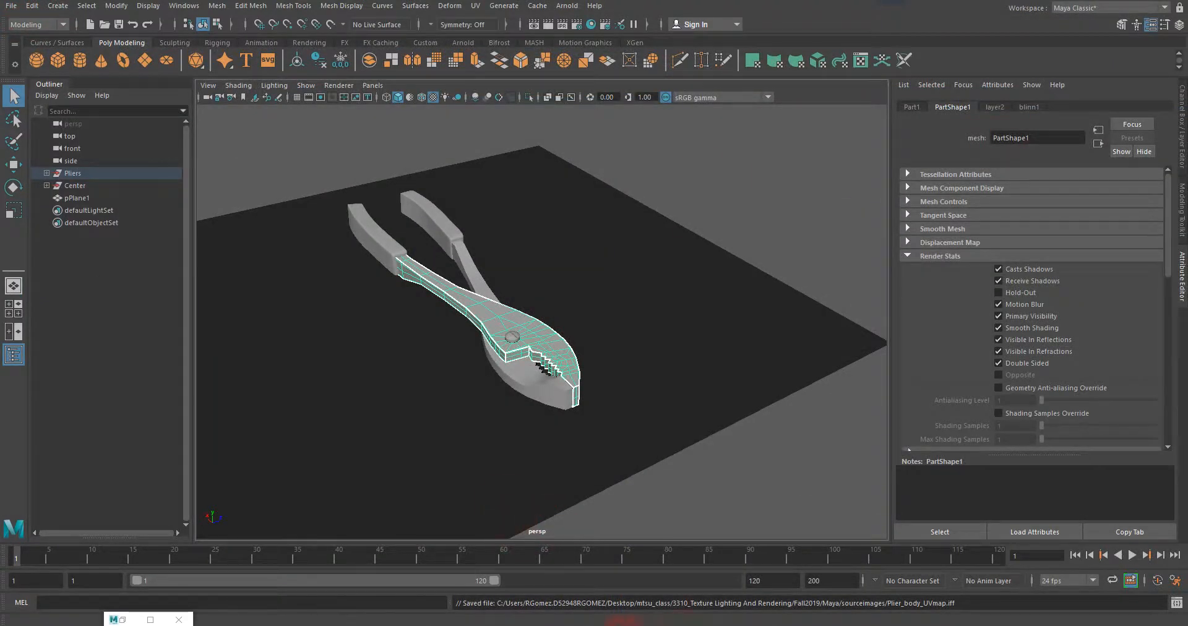
- Switch to Photoshop, expand the floating toolbar to two columns, and move it clear of the home screen's Open option
left_click(622, 625)
key("space")
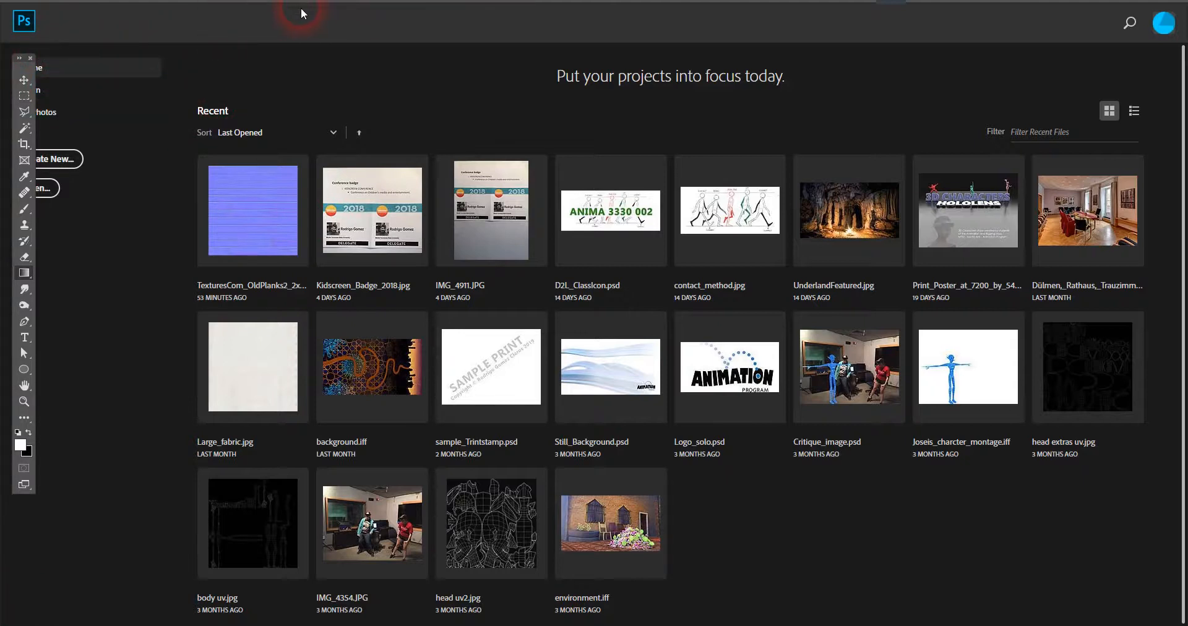
left_click(28, 60)
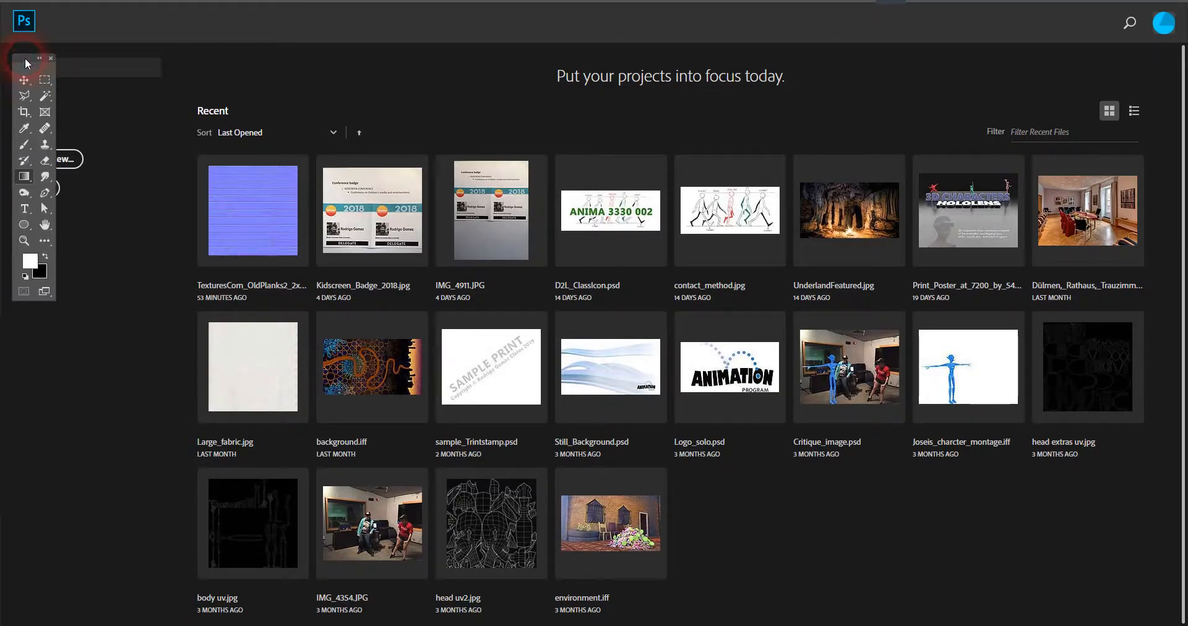
left_click_drag(28, 58, 32, 268)
- Open Plier_body_UVmap.iff from the sourceimages folder of the Fall2019 Maya project under 3310_Texture Lighting And Rendering
left_click(36, 188)
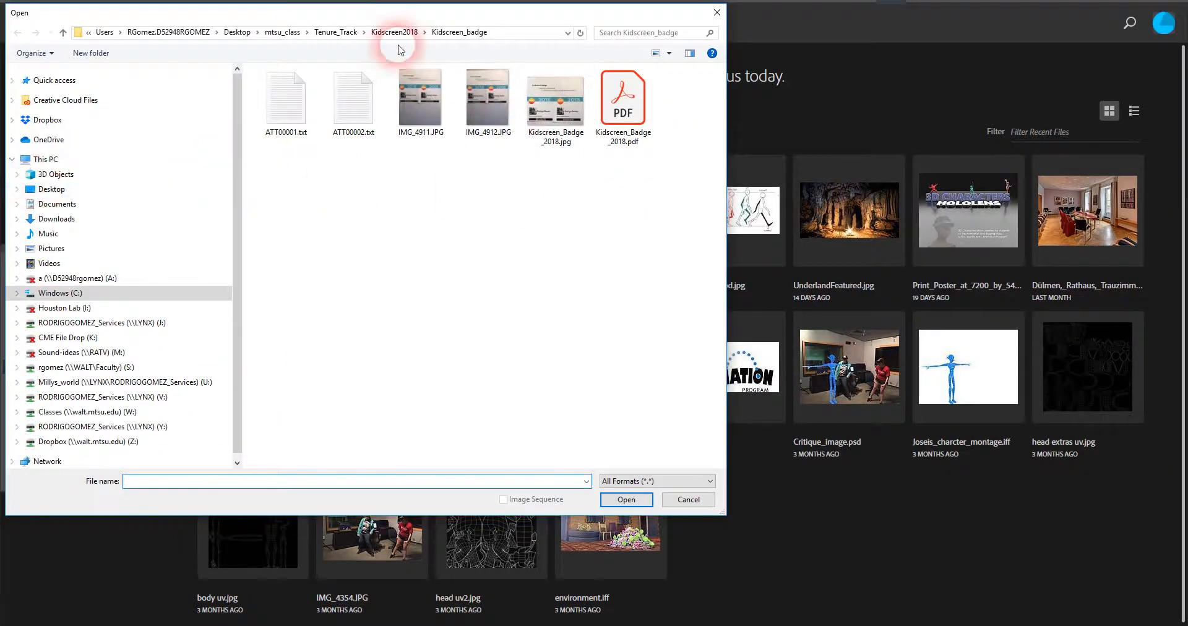
left_click(302, 34)
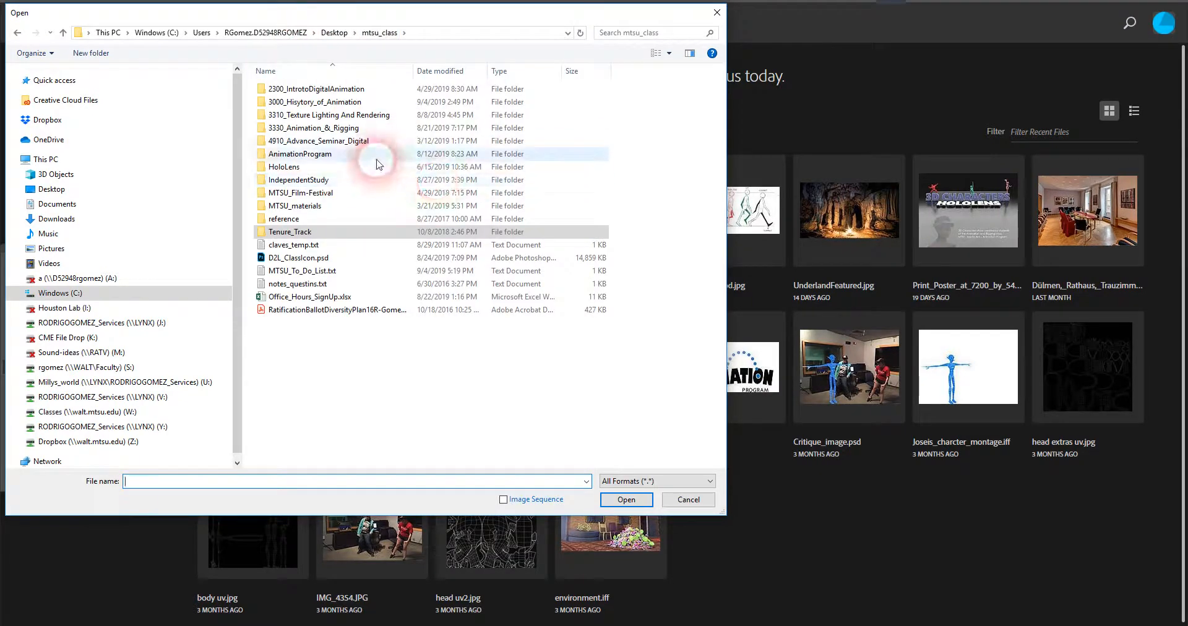
double_click(365, 115)
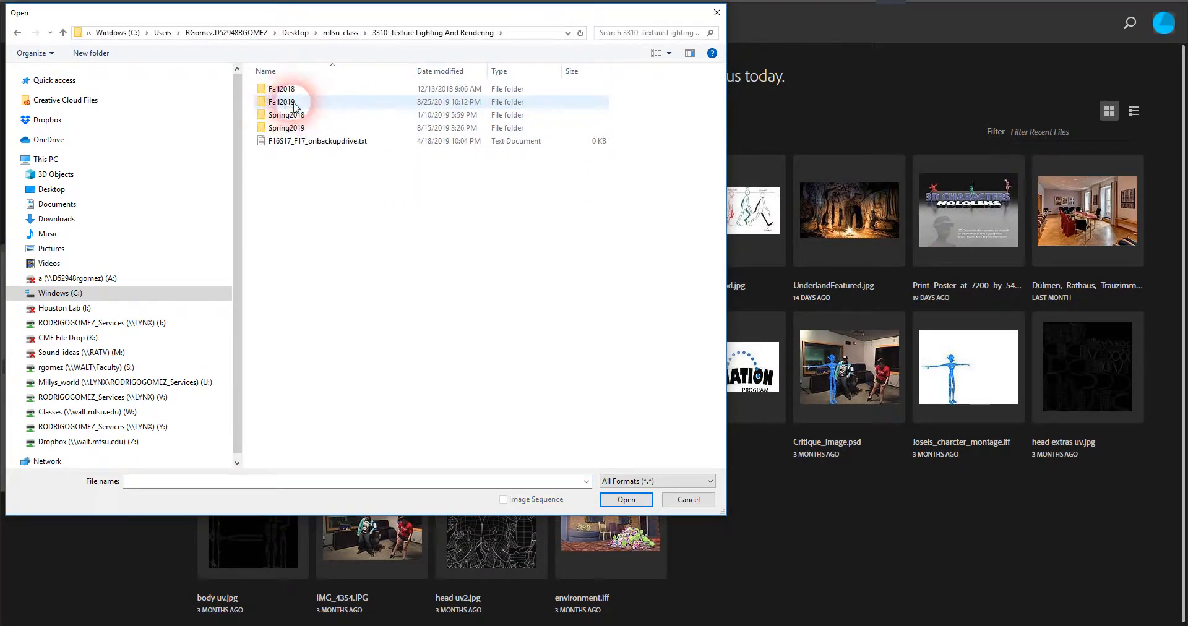
double_click(294, 104)
left_click(289, 118)
double_click(289, 118)
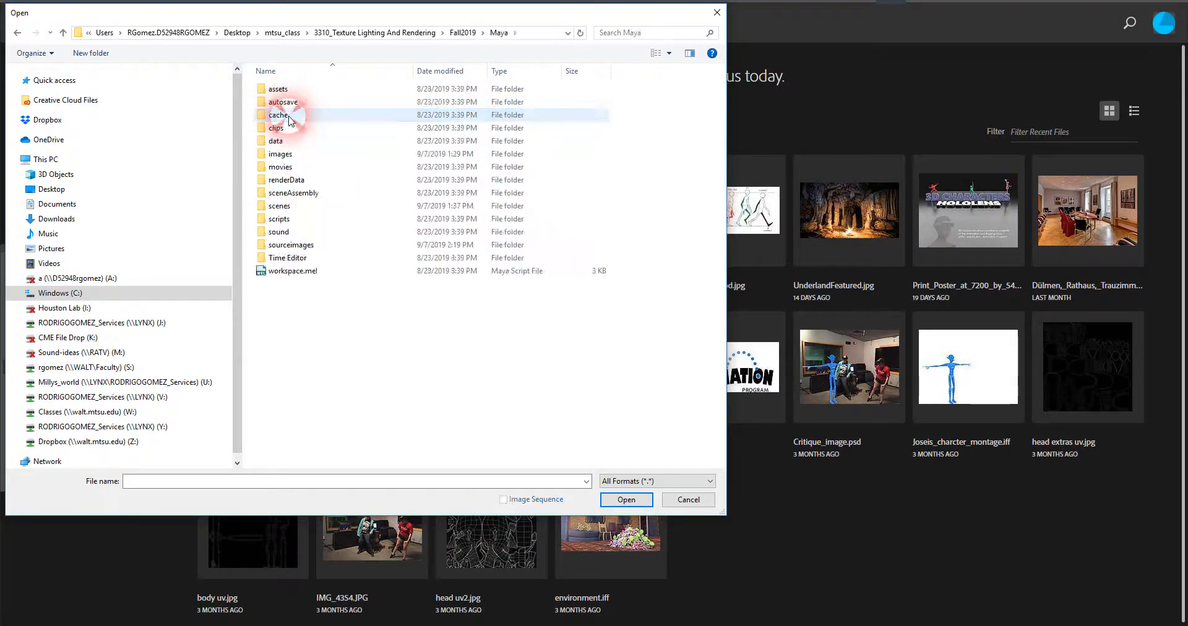
double_click(294, 243)
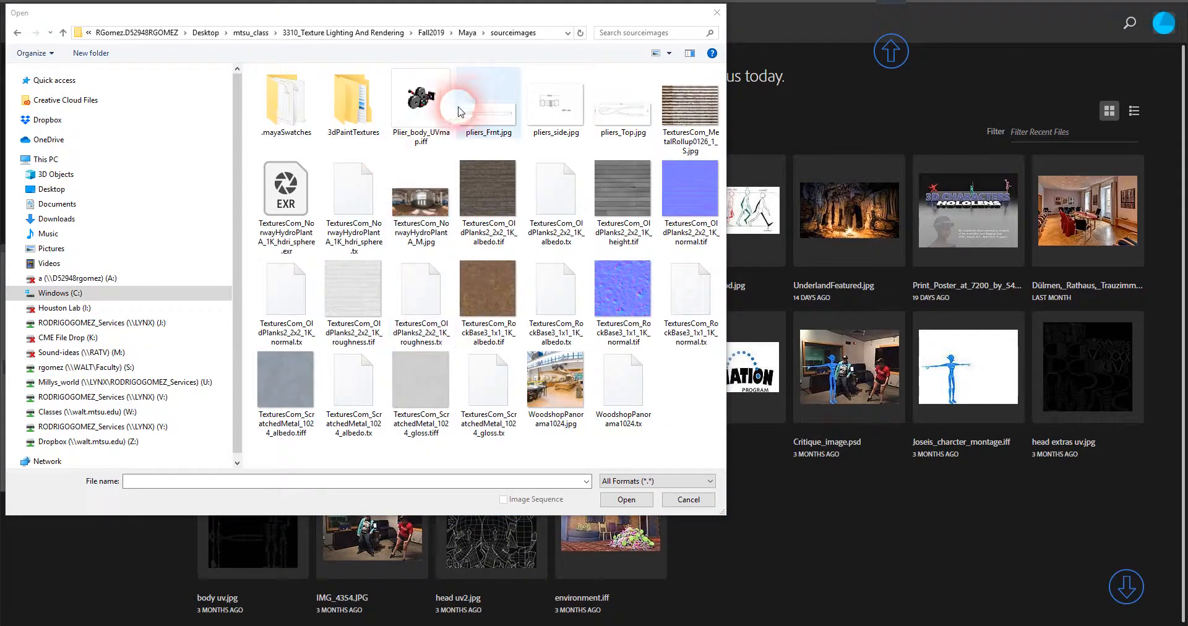
left_click(407, 142)
key("space")
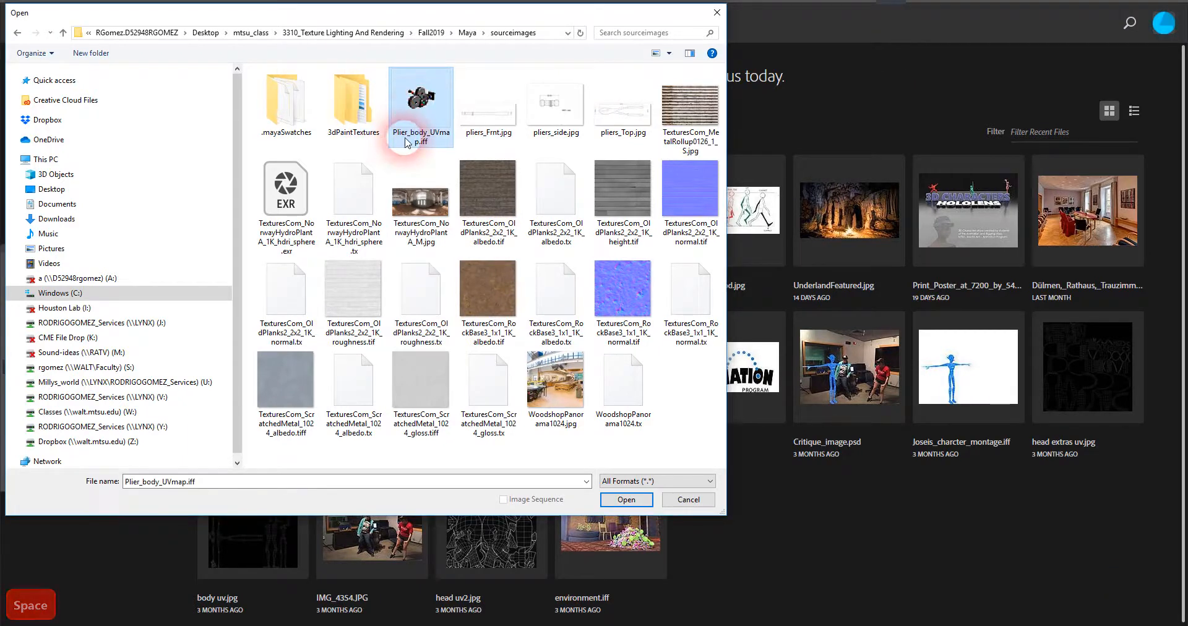
left_click(644, 500)
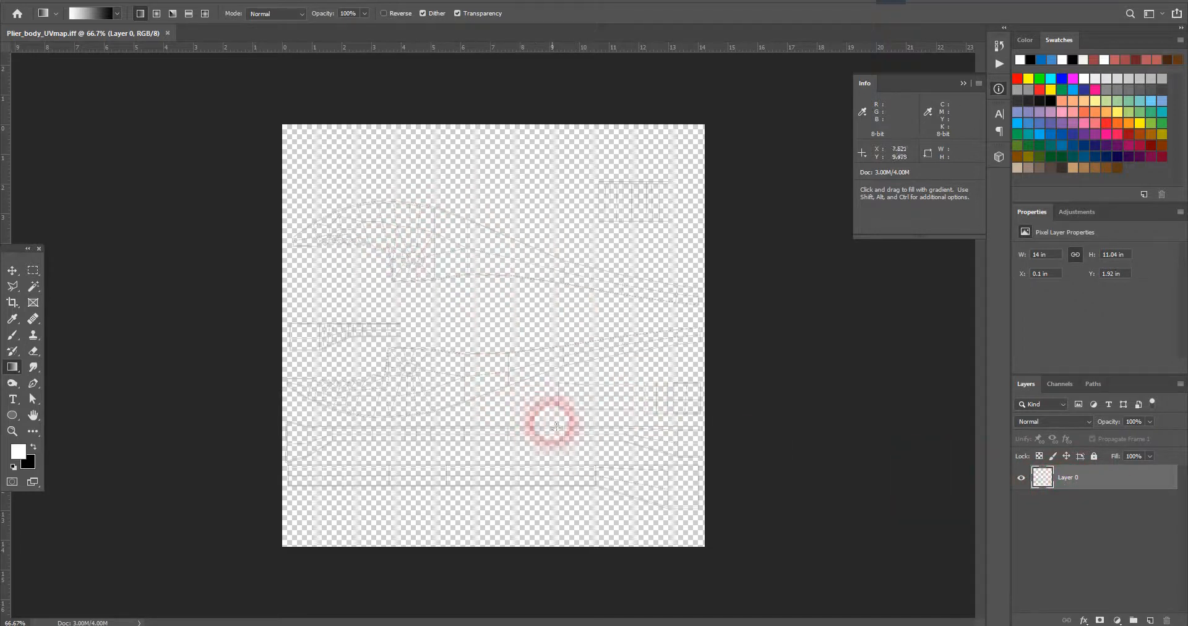
- Add a new layer beneath the UV wireframe layer and fill it with black using the Paint Bucket
left_click(1151, 621)
left_click_drag(1074, 482, 1090, 548)
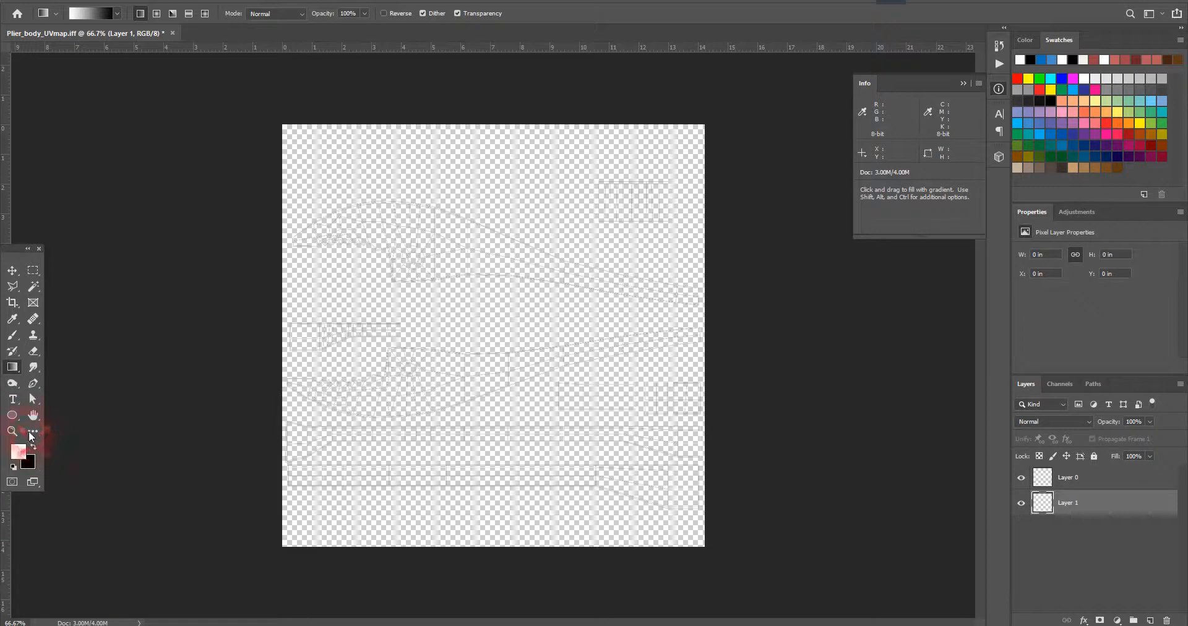
left_click(33, 448)
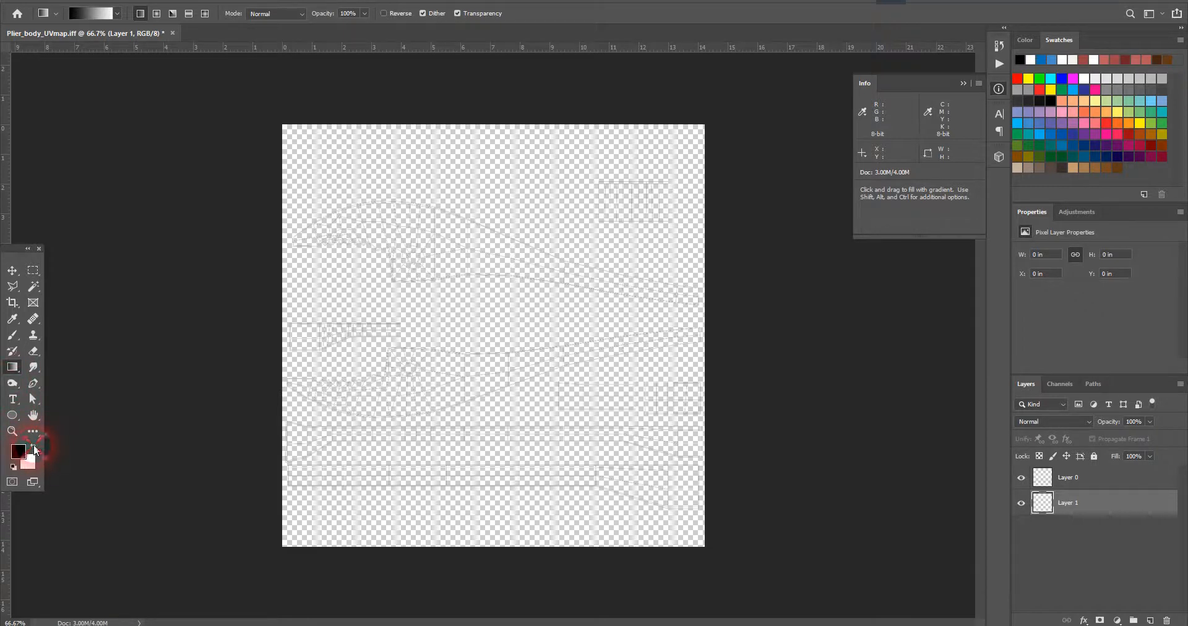
right_click(12, 370)
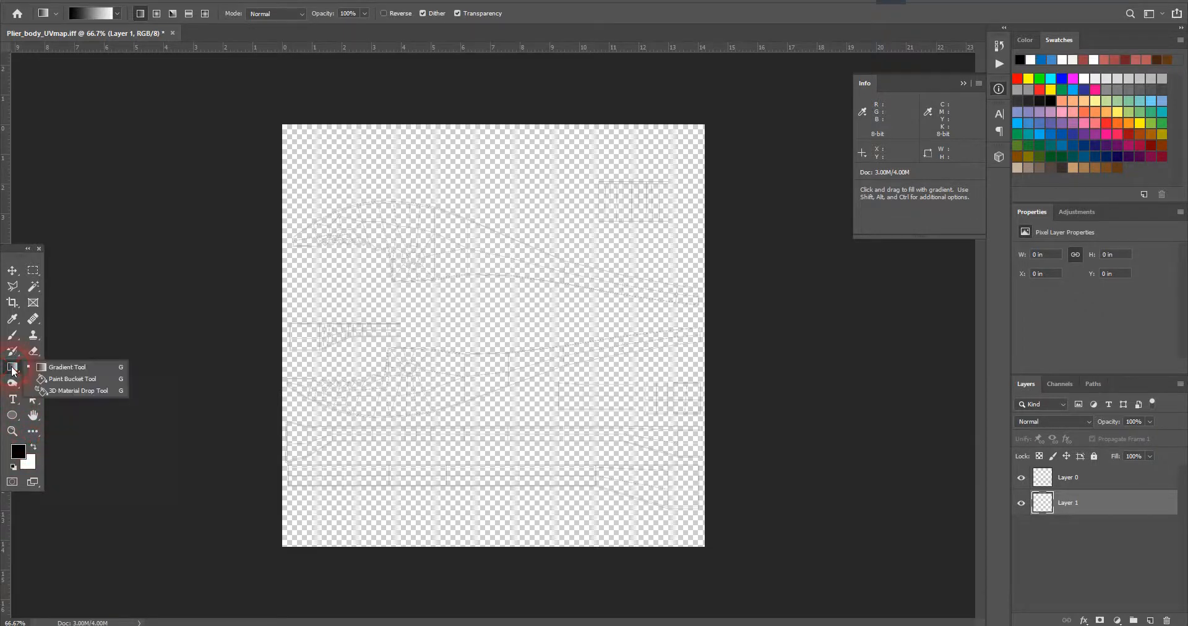
left_click(93, 371)
left_click(409, 344)
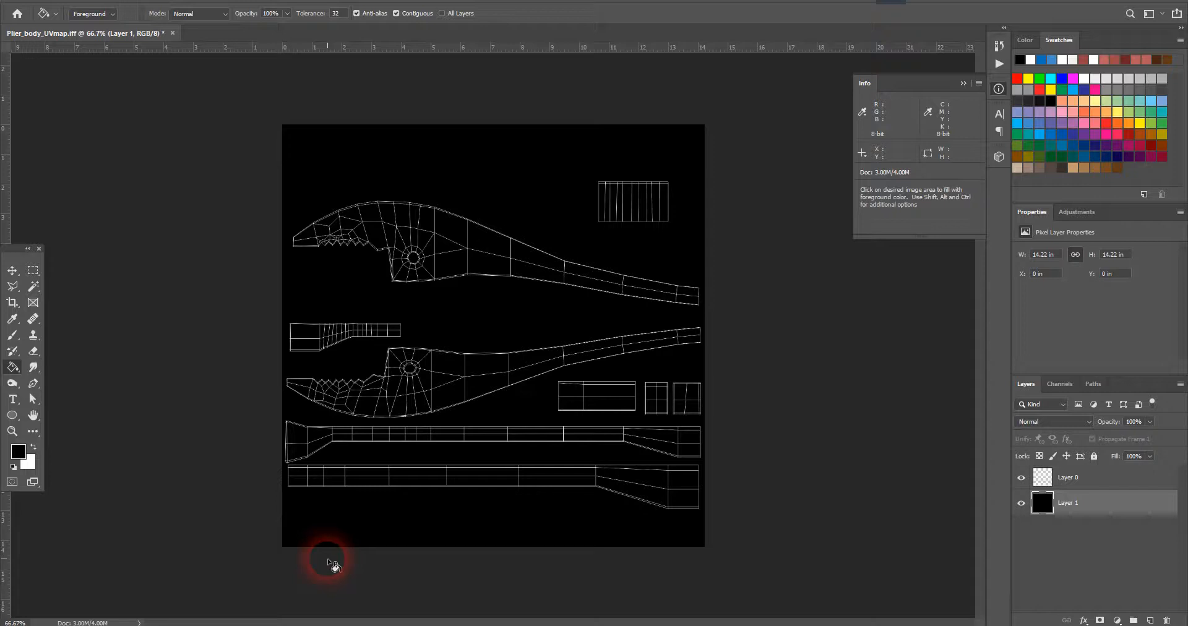
- Switch to the browser, look through the Metal & Rust 3D scans on textures.com, and move the window out of the way
left_click(322, 585)
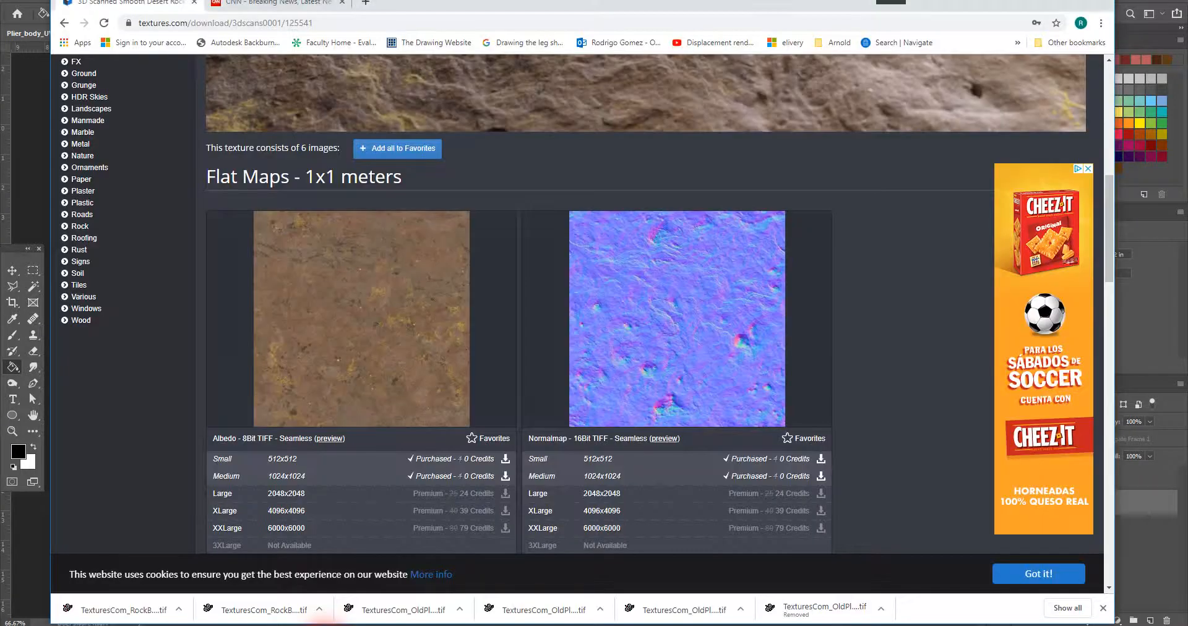
scroll(175, 213, "up", 8)
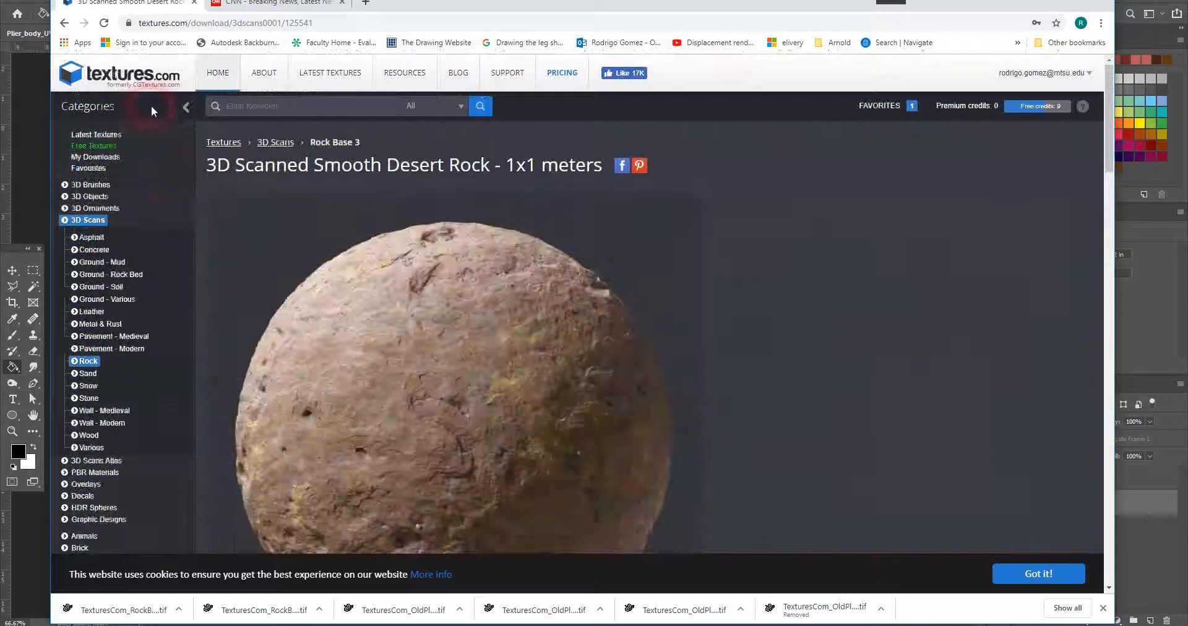
left_click(142, 72)
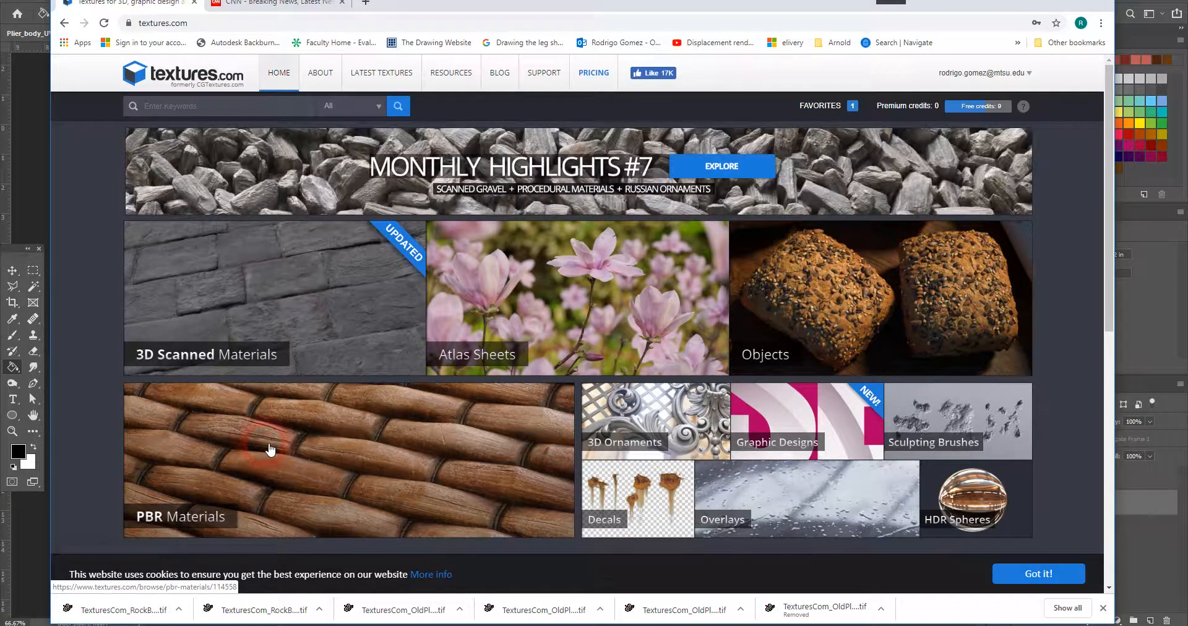
left_click(252, 274)
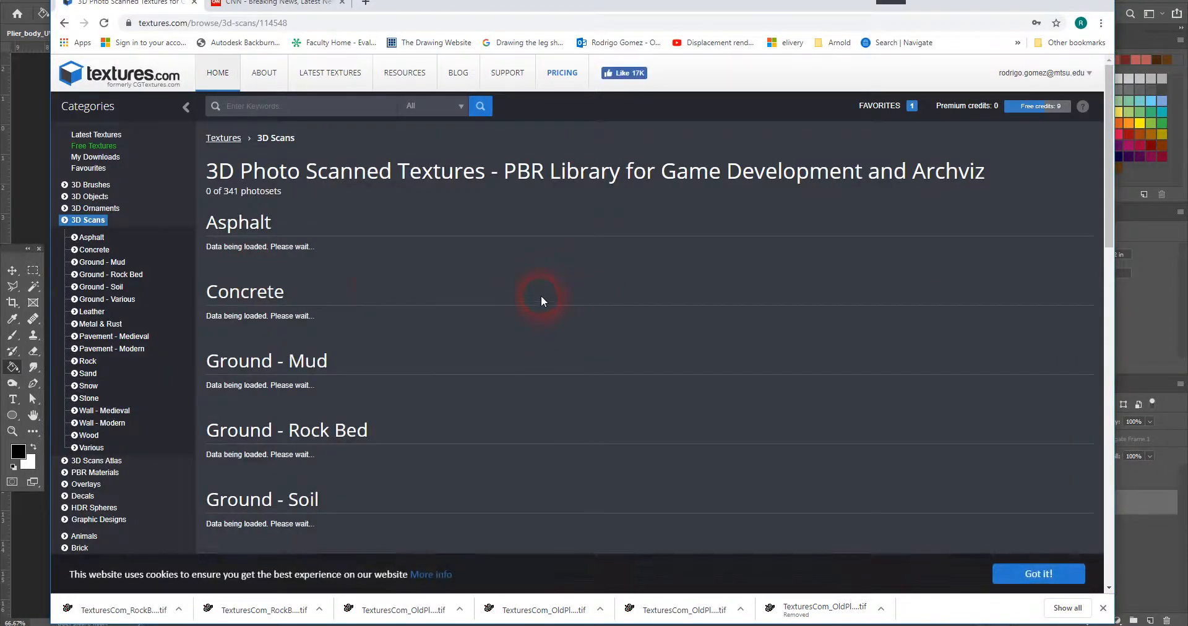
left_click(103, 326)
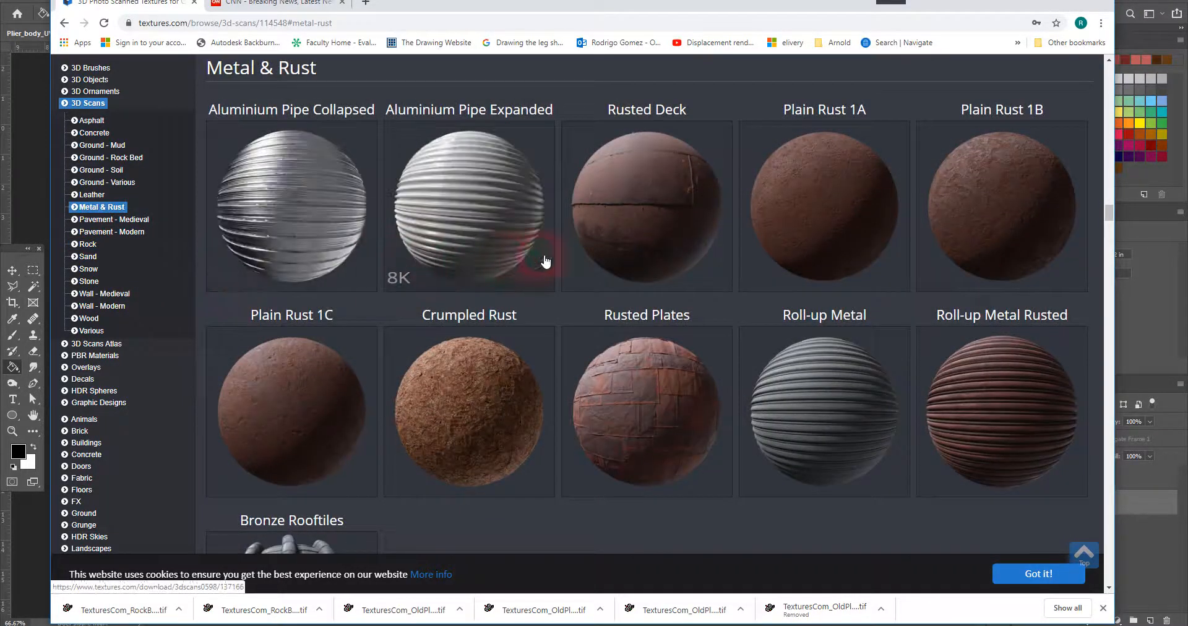
scroll(559, 259, "down", 2)
scroll(561, 259, "up", 2)
scroll(465, 243, "down", 9)
scroll(465, 242, "up", 10)
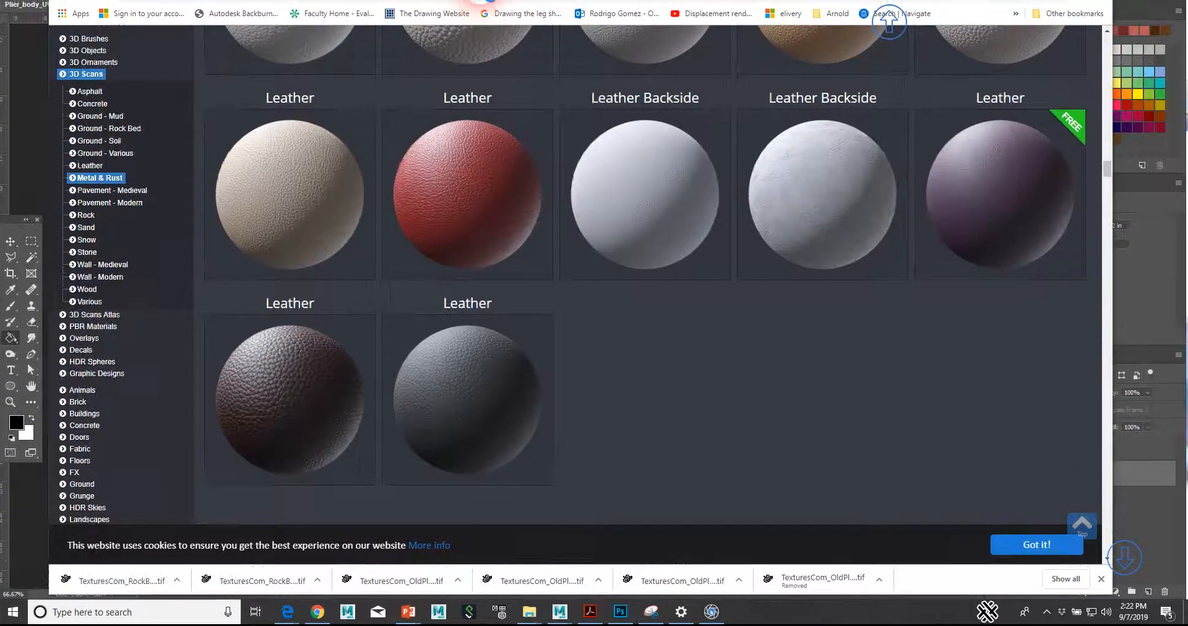
left_click_drag(483, 1, 511, 79)
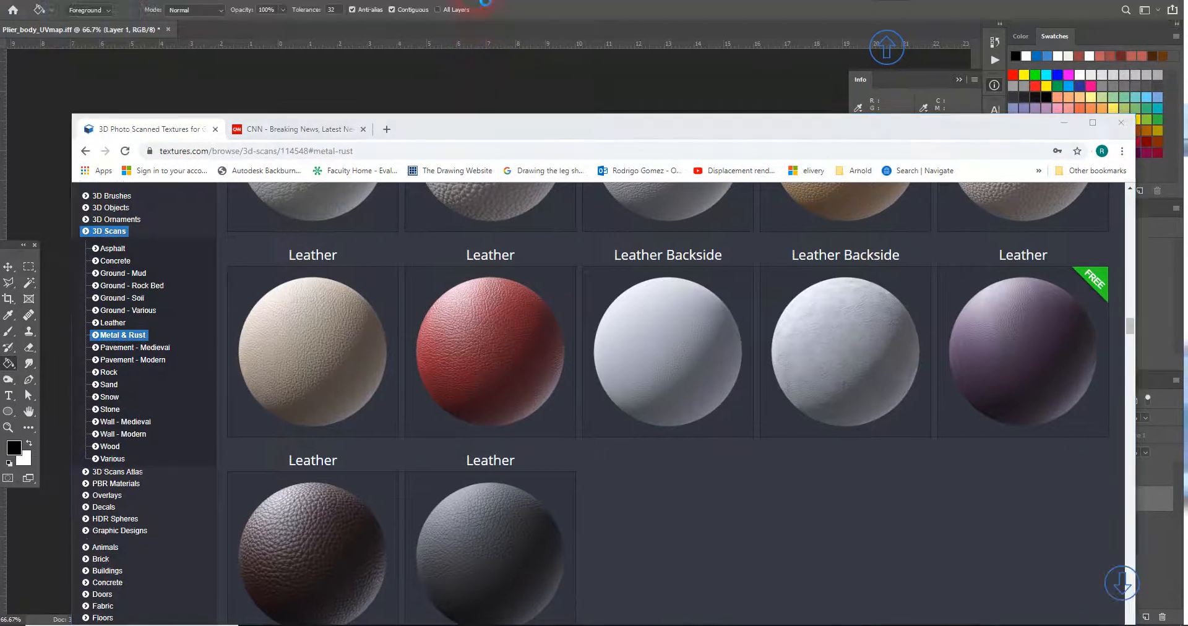
left_click_drag(419, 96, 1187, 100)
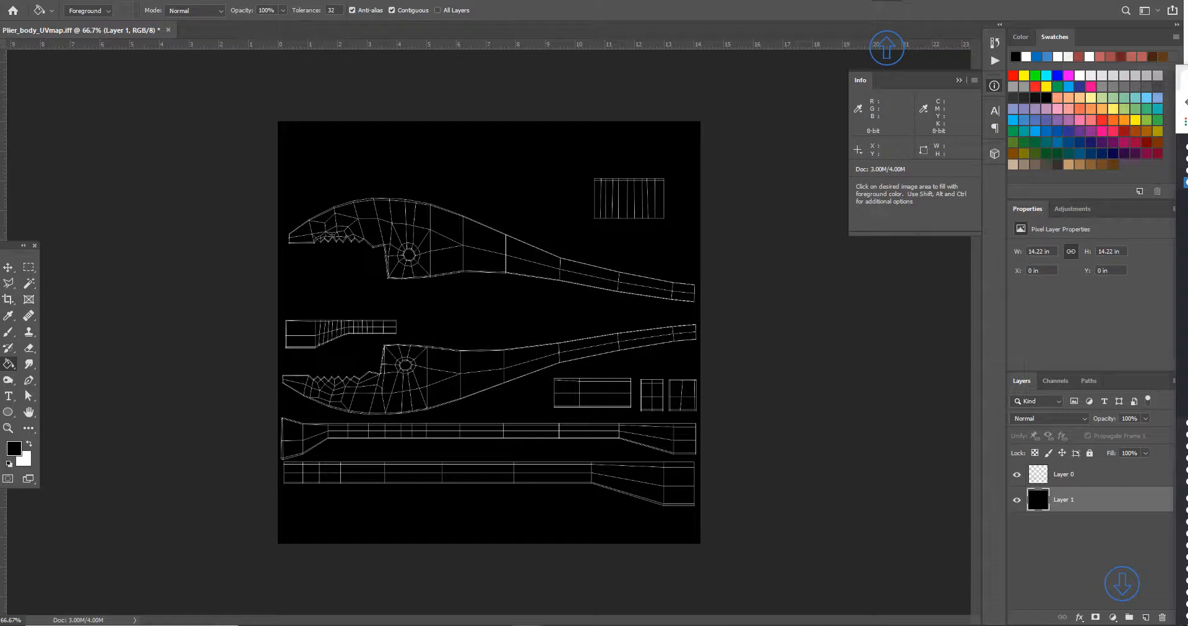
- Open TexturesCom_ScratchedMetal_1024_albedo.tiff from the sourceimages folder, making Adobe Photoshop CC 2019 the default app for .tiff files
left_click_drag(1187, 201, 592, 90)
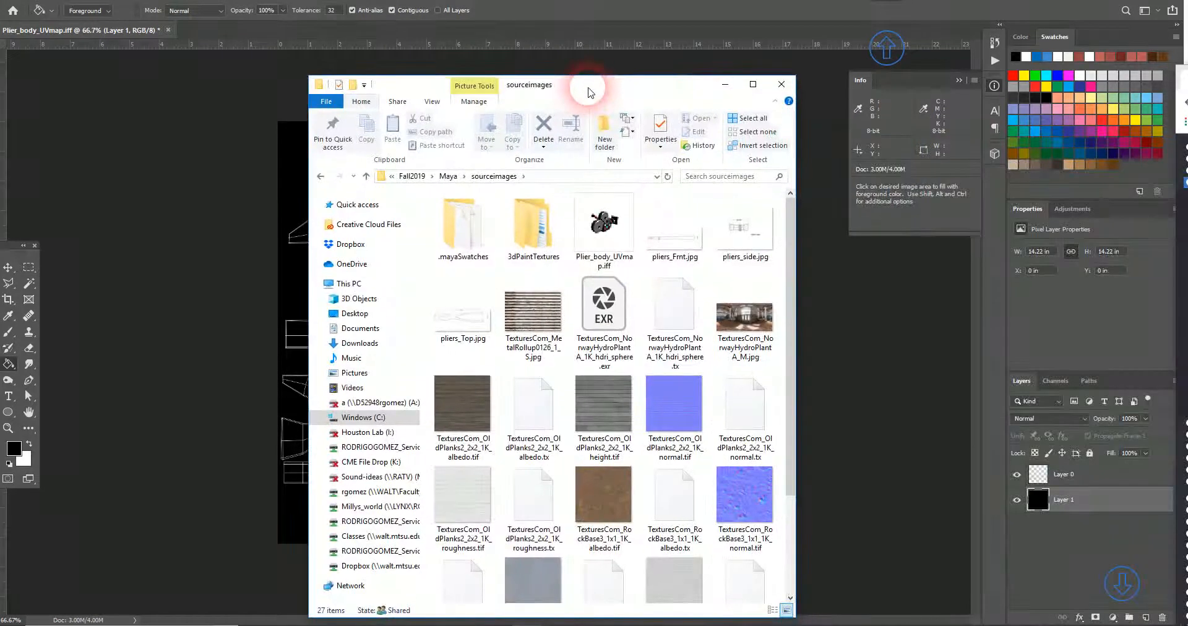
double_click(537, 578)
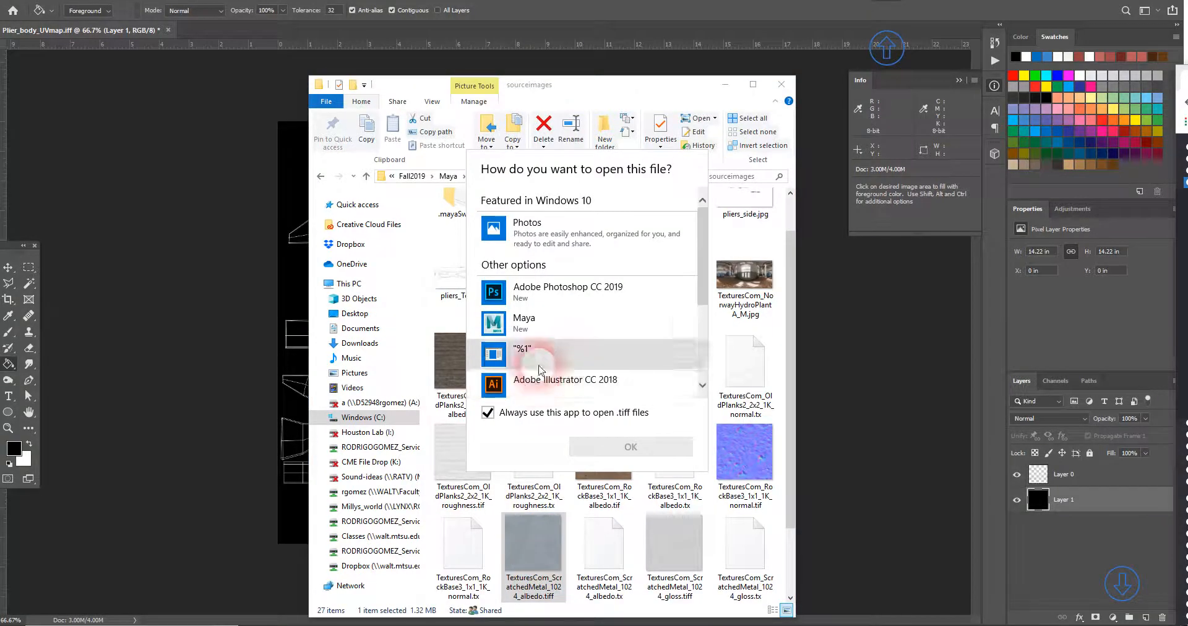
left_click(550, 294)
left_click(613, 448)
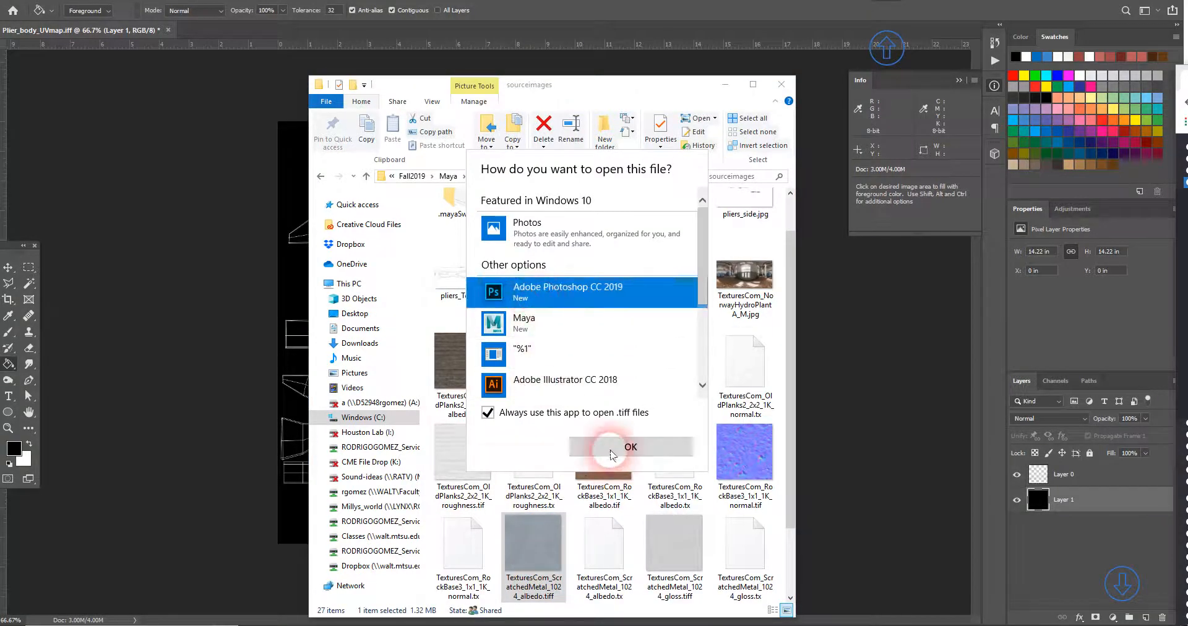
key("space")
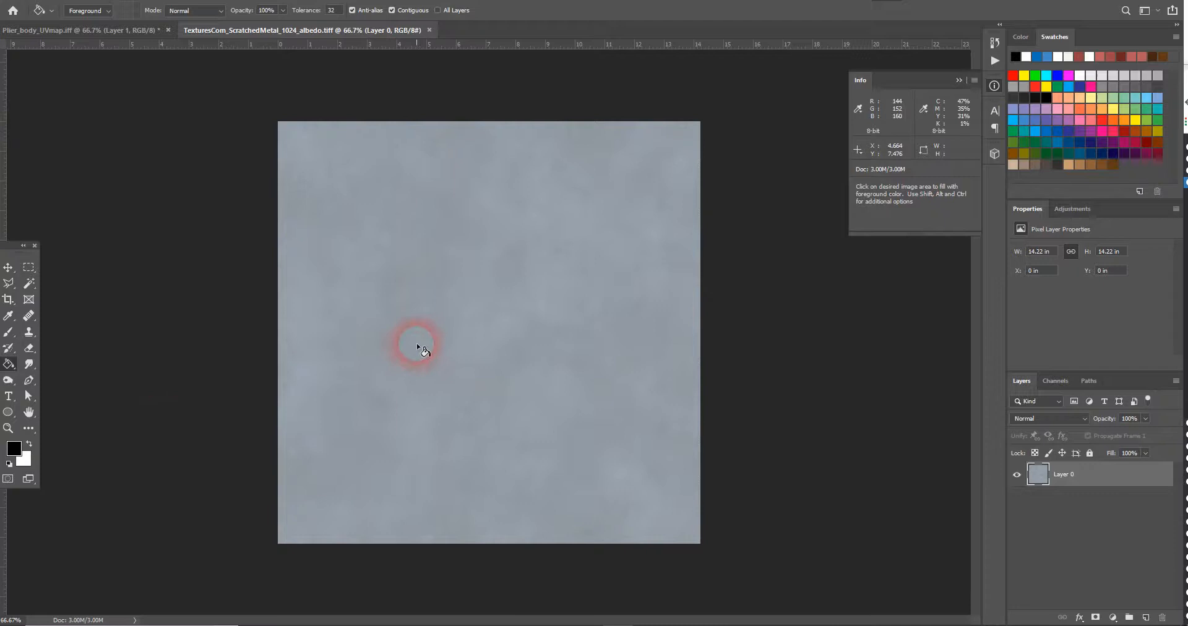
- Examine the surface detail of the scratched metal albedo texture up close and as a whole
left_click(8, 428)
left_click_drag(407, 271, 415, 278)
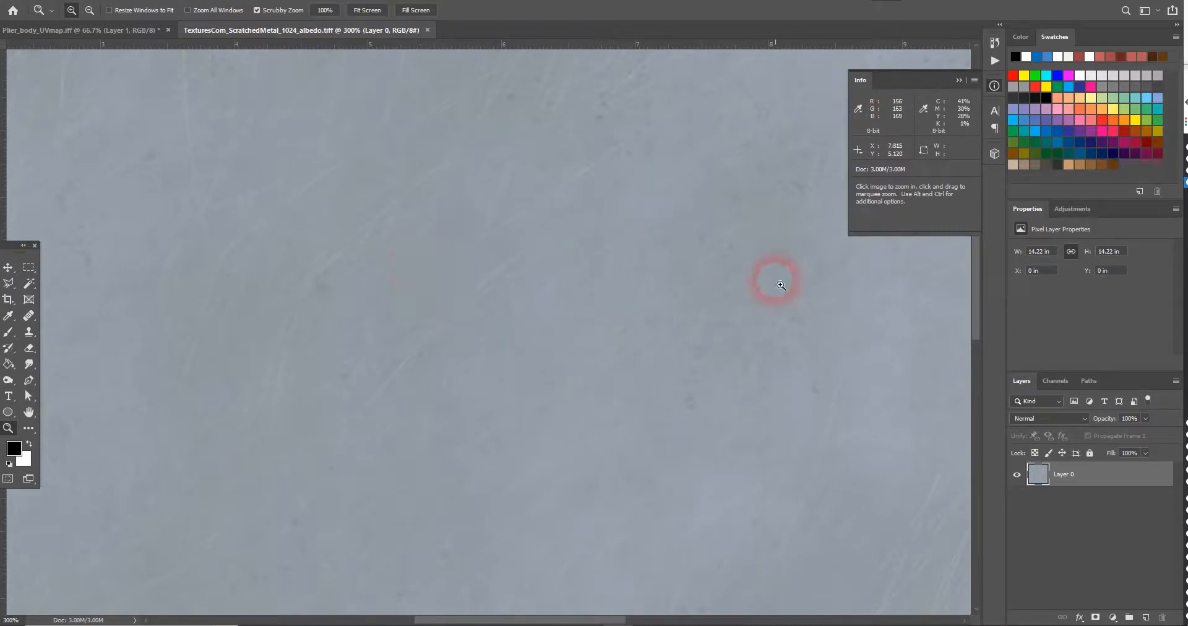
left_click(538, 261, "alt")
left_click(536, 260, "alt")
left_click(535, 261, "alt")
left_click(536, 261, "alt")
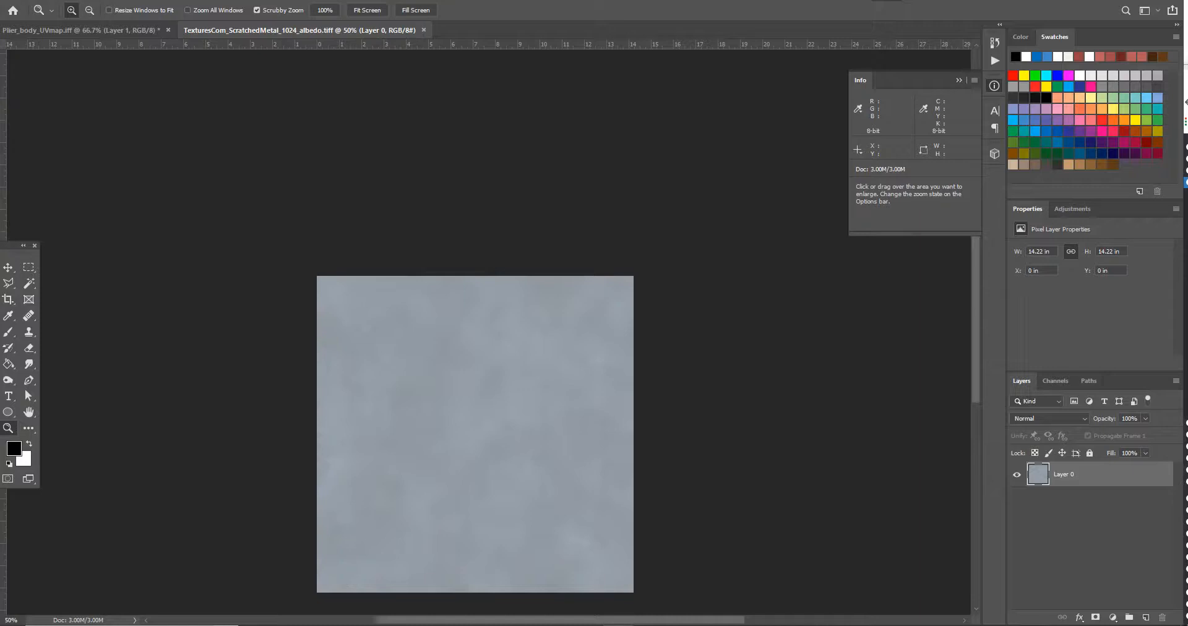
- Return to the sourceimages folder and open TexturesCom_ScratchedMetal_1024_gloss.tiff in Photoshop
key("alt+Tab")
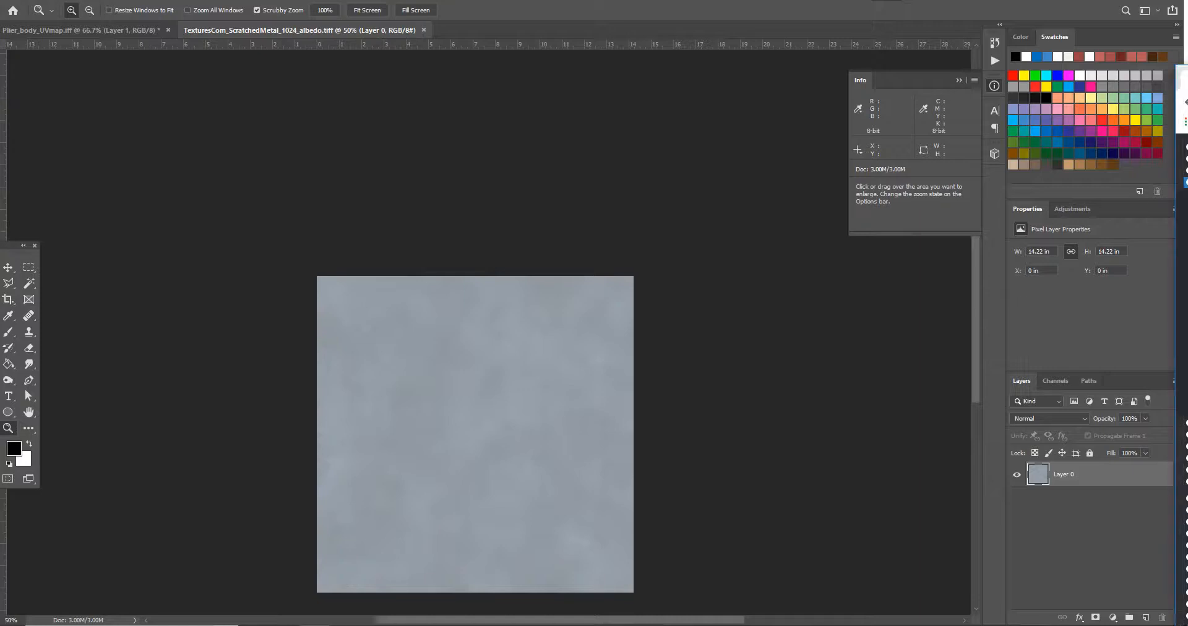
key("alt+Tab")
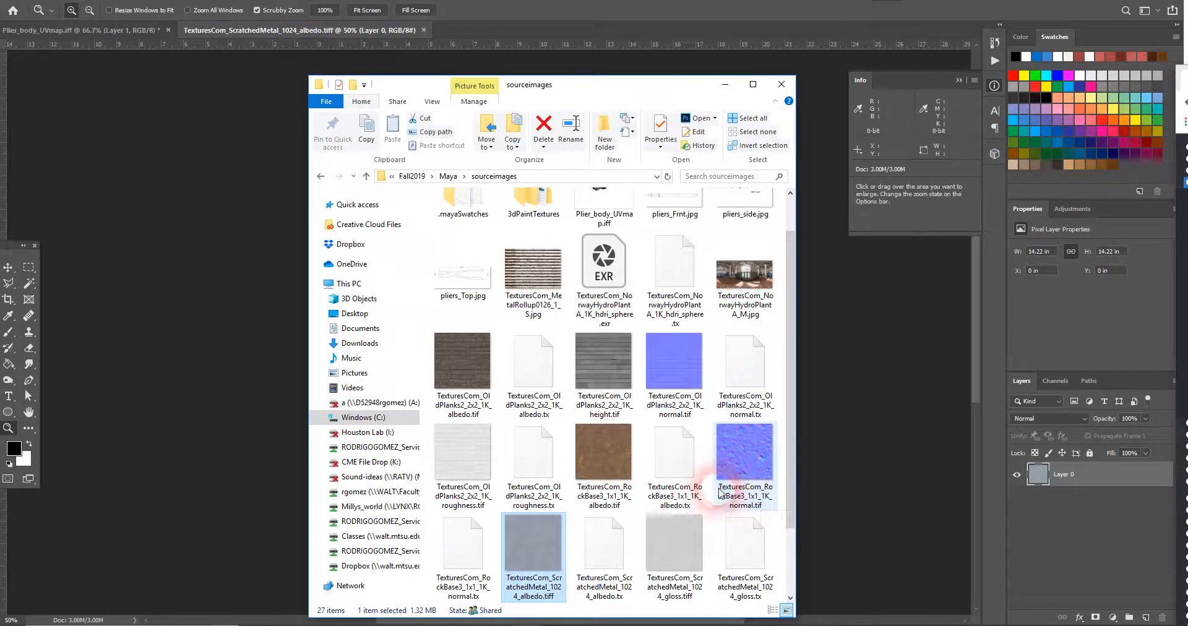
double_click(681, 550)
key("space")
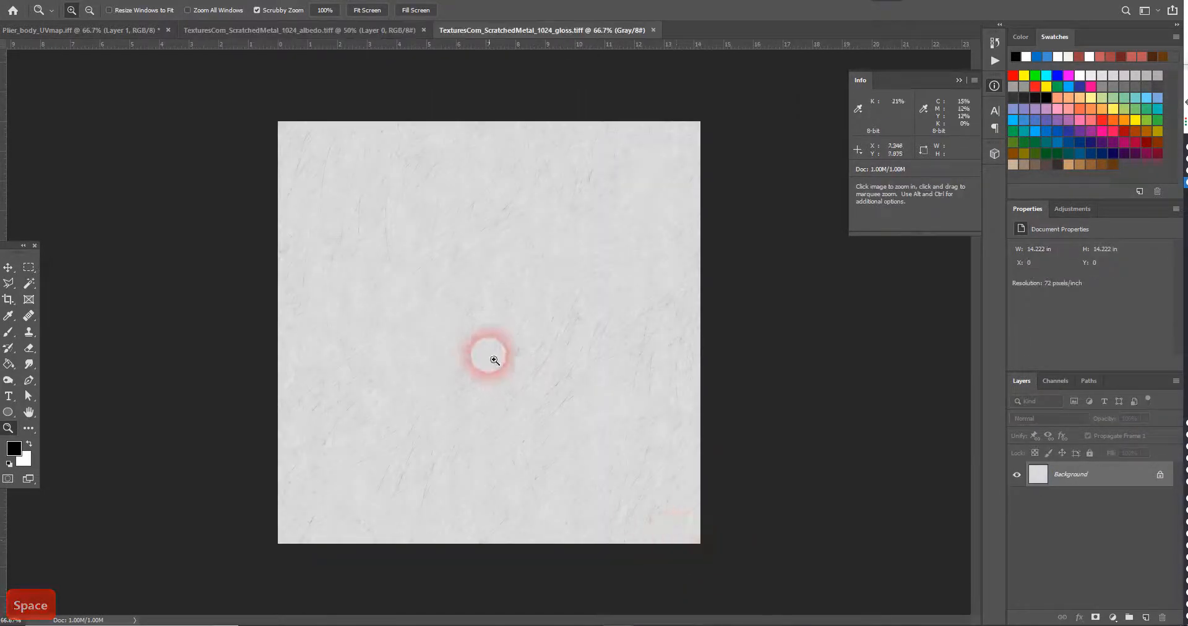
- Examine the scratches in the scratched metal gloss texture up close and as a whole
left_click(471, 335)
left_click(474, 337)
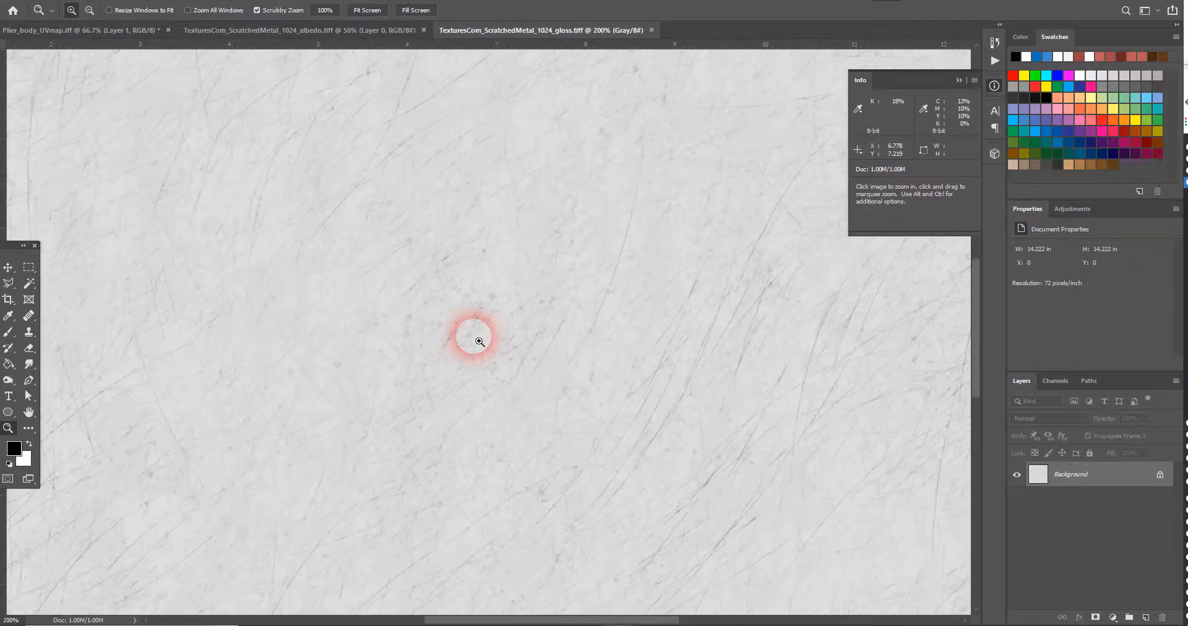
left_click(236, 244)
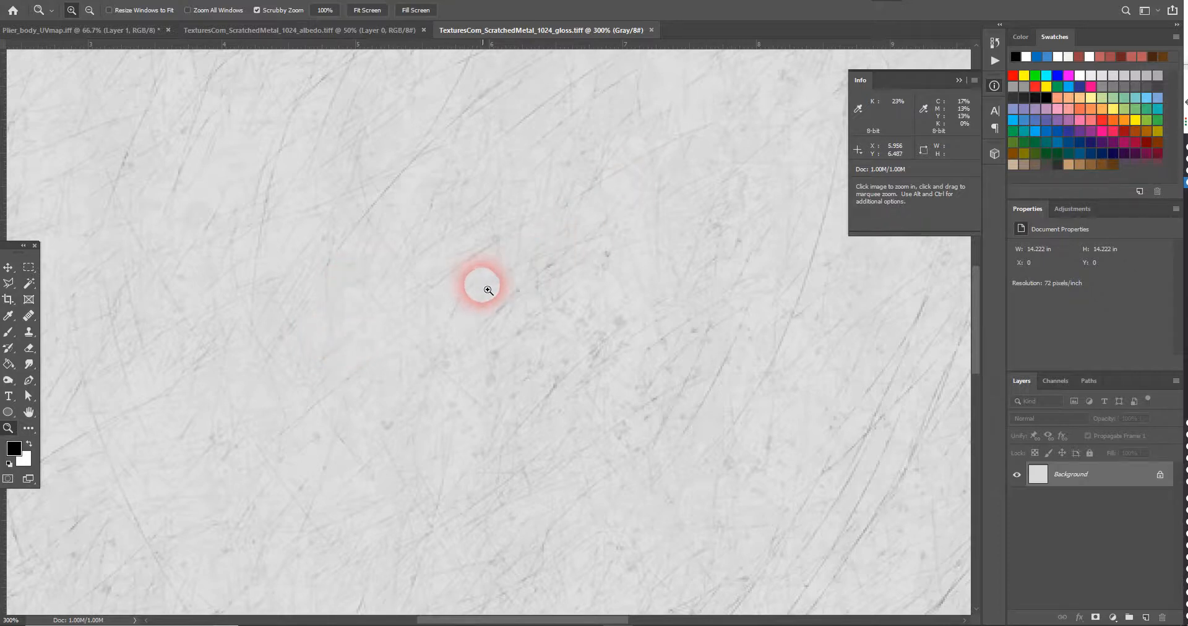
left_click(483, 286, "alt")
left_click(482, 286, "alt")
left_click(483, 286, "alt")
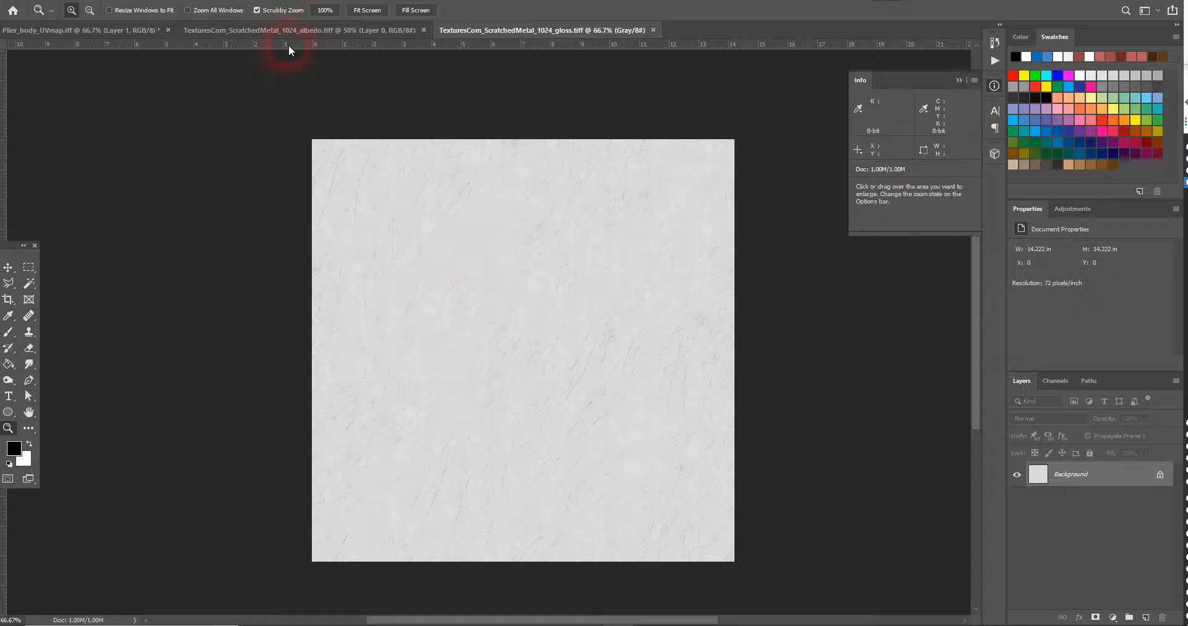
- Detach the albedo and gloss texture documents into floating windows and move them aside from the Plier_body_UVmap document
left_click_drag(291, 27, 671, 93)
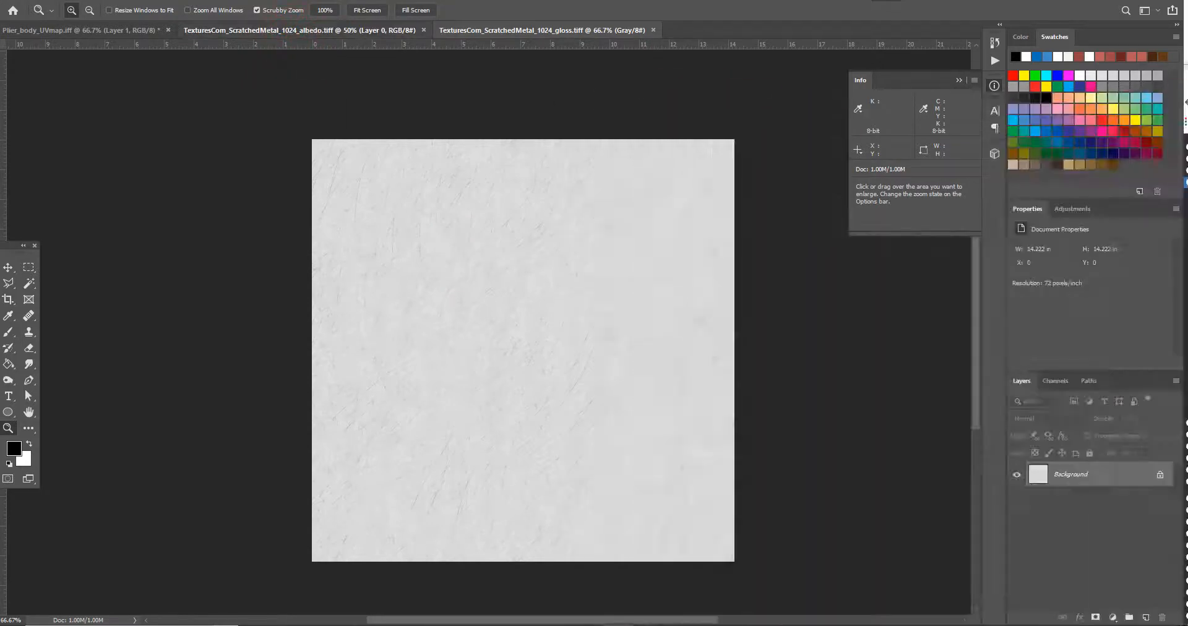
left_click_drag(292, 28, 1096, 126)
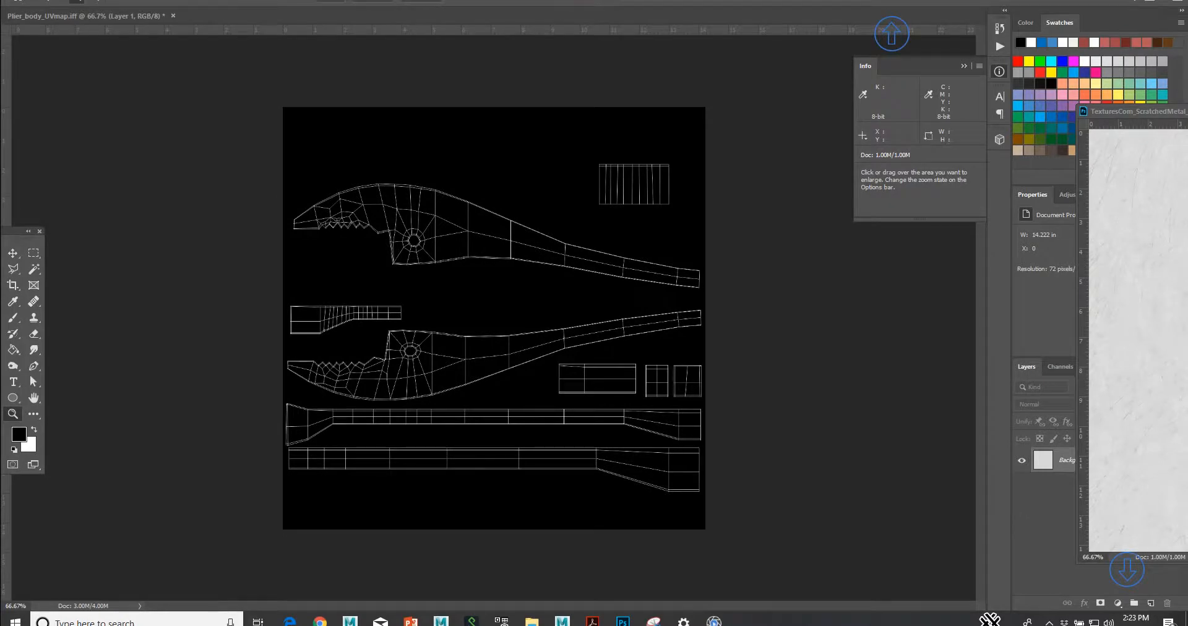
- Restore and widen the application window, and bring the floating albedo texture document over the edge of the UV map
key("space")
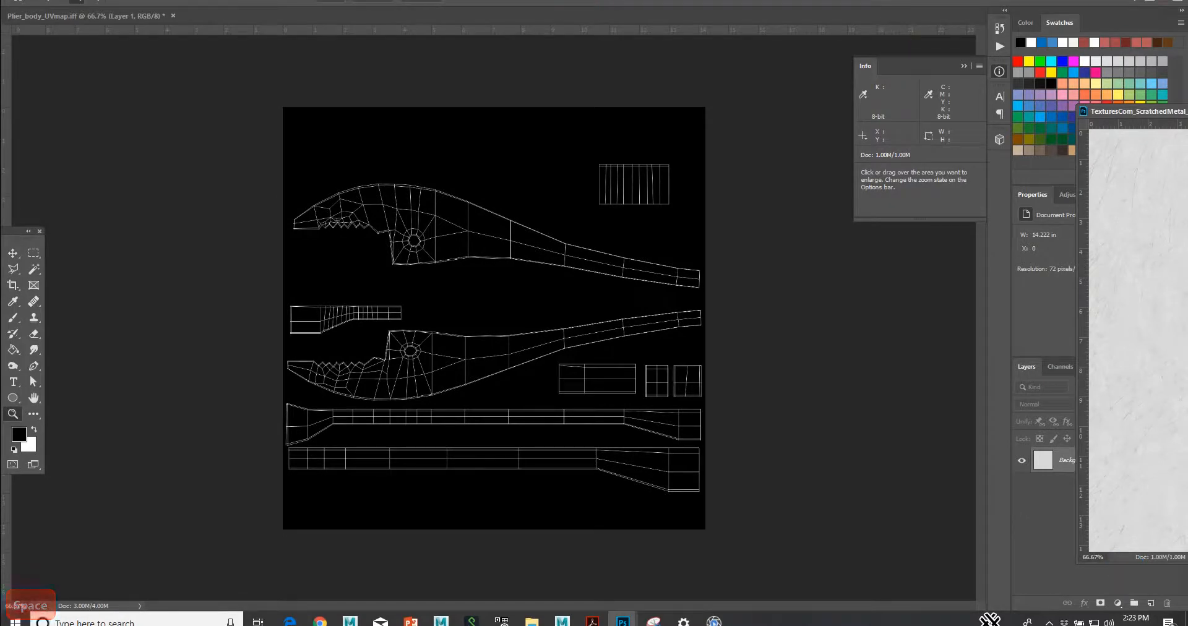
key("super+Down")
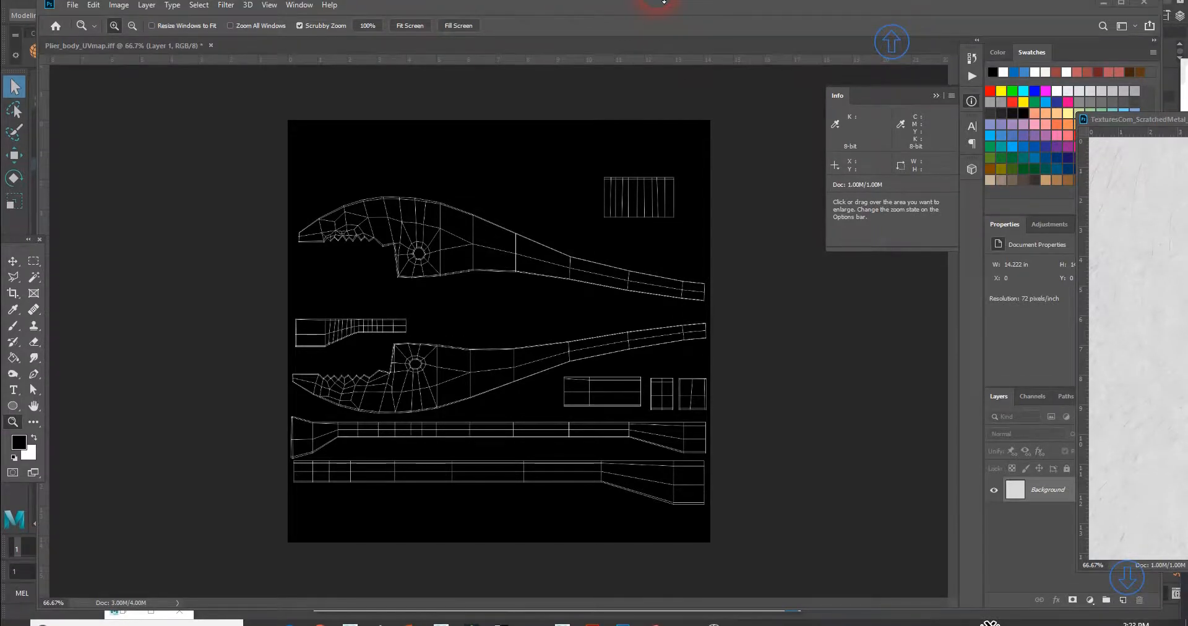
key("space")
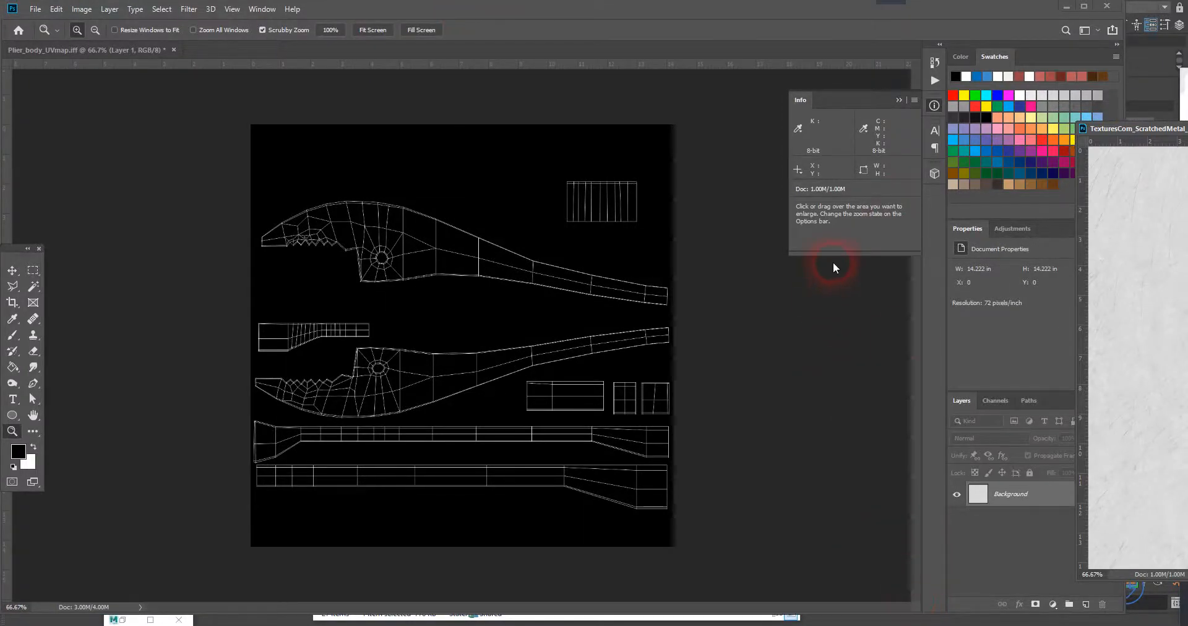
left_click_drag(1123, 104, 1183, 103)
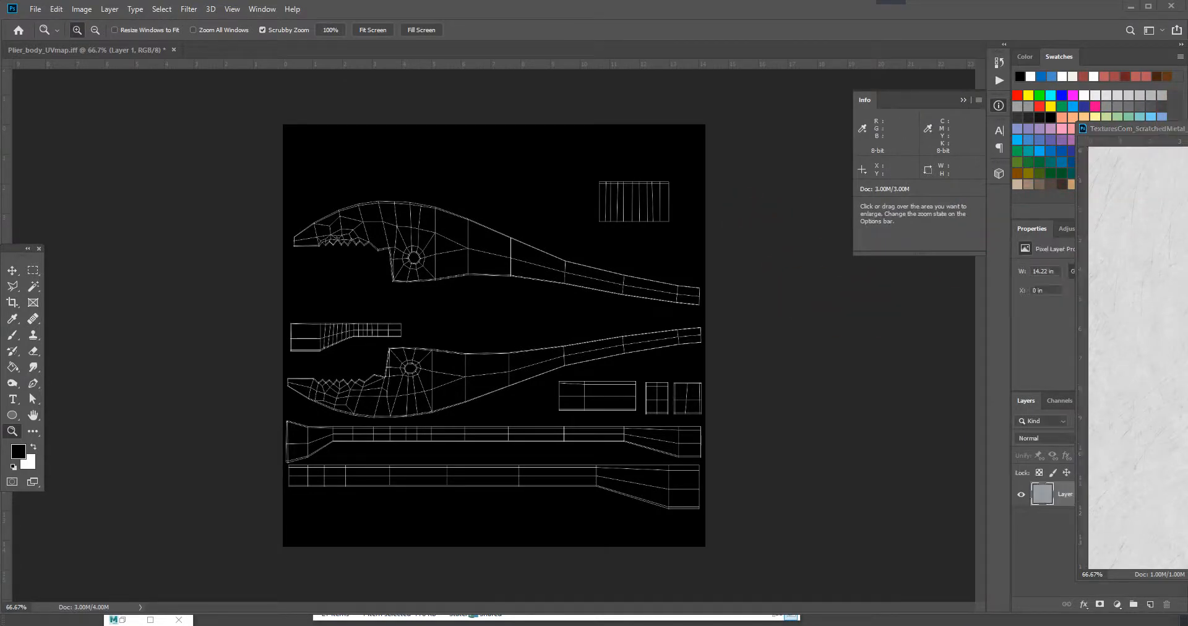
left_click_drag(843, 181, 778, 228)
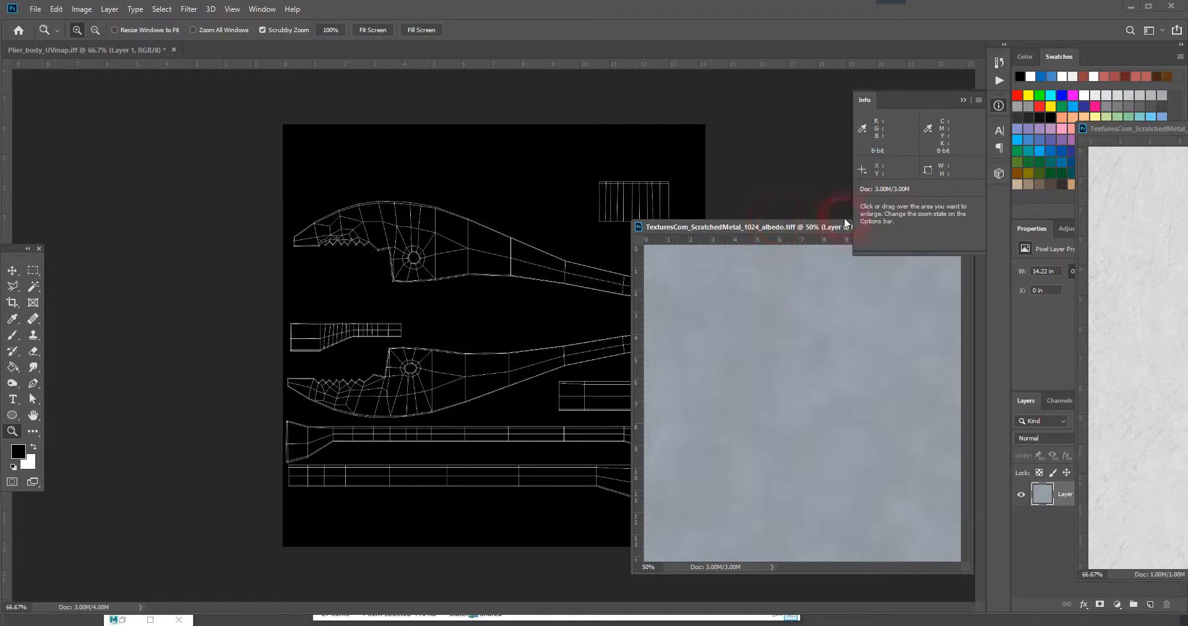
left_click_drag(1125, 128, 1187, 128)
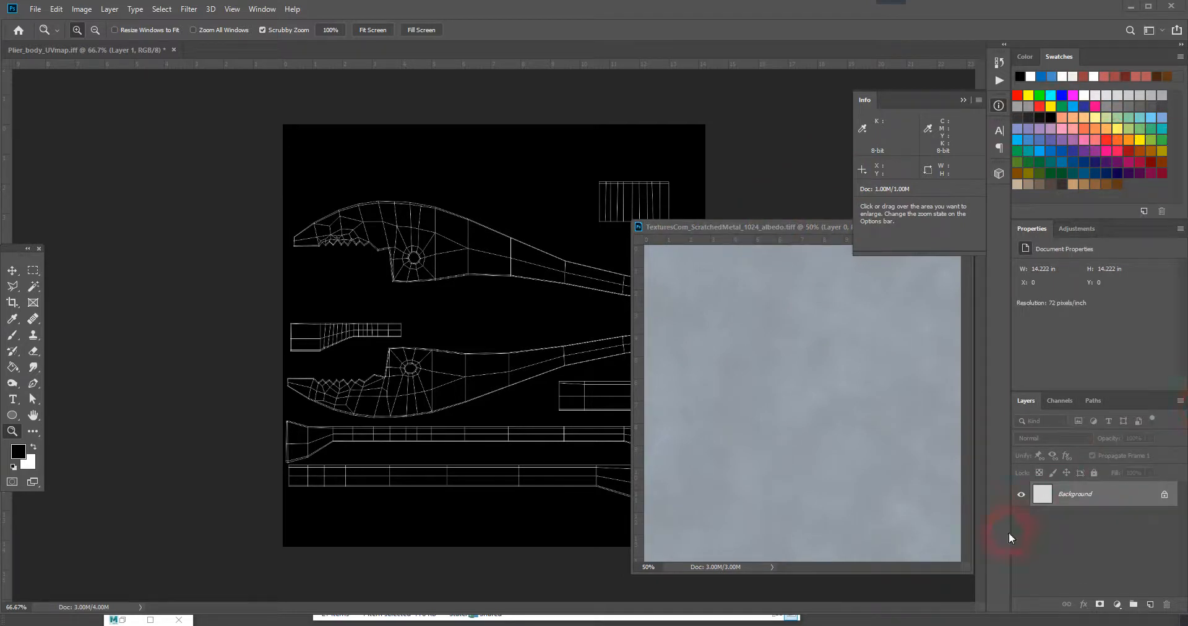
left_click_drag(1050, 499, 545, 400)
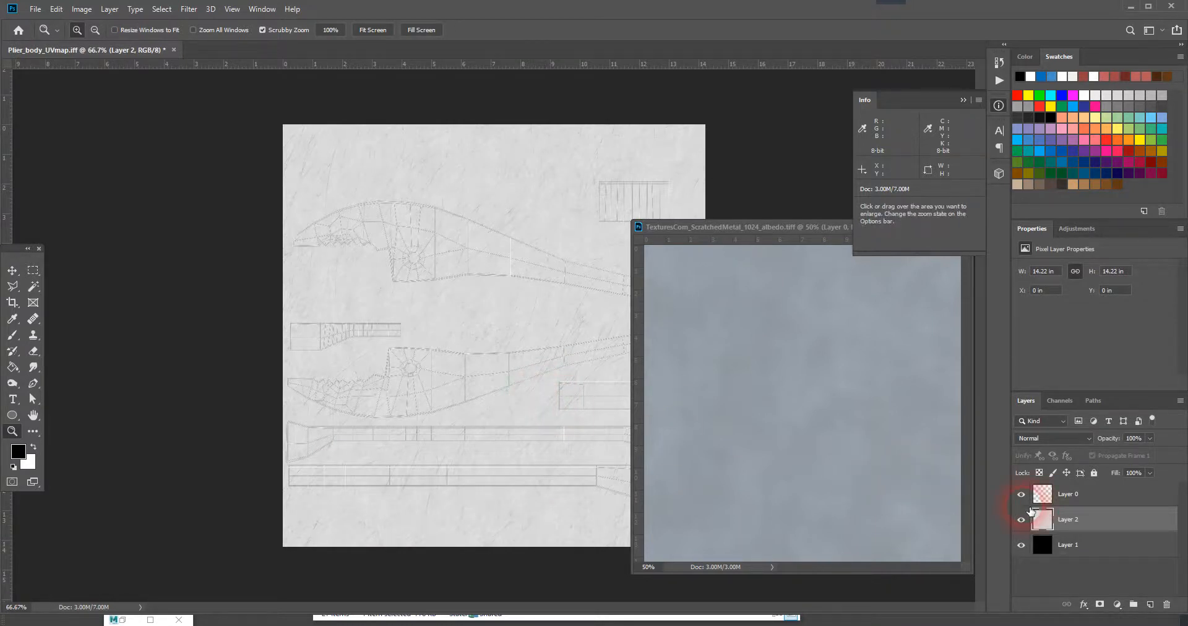
key("ctrl+z")
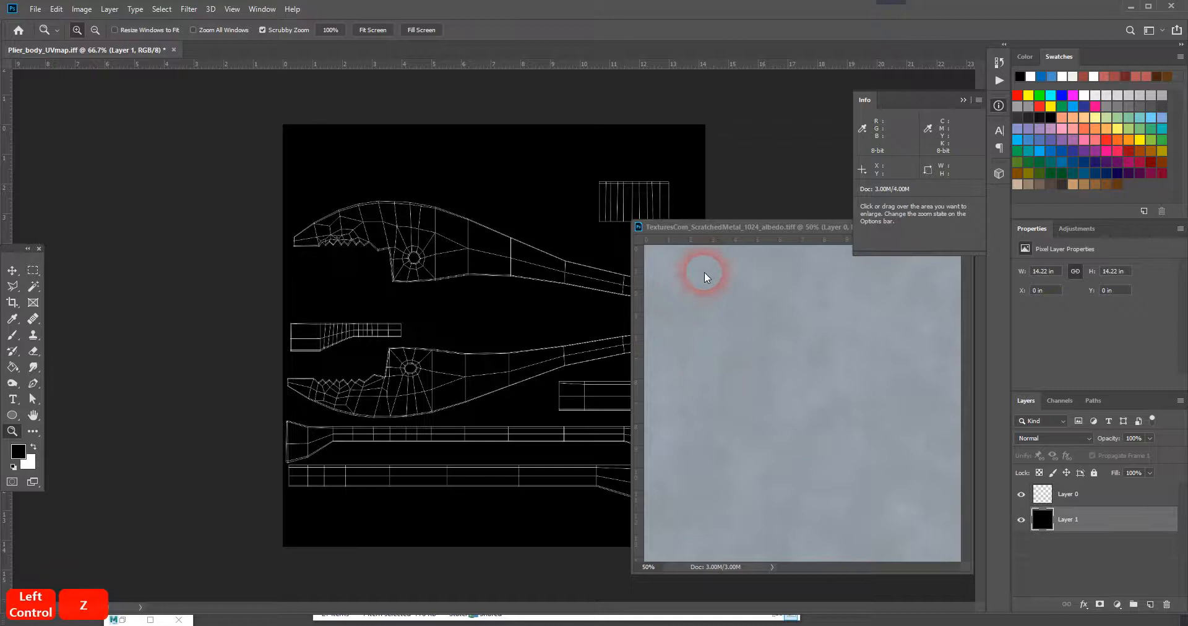
- Copy the scratched metal albedo layer into Plier_body_UVmap beneath the wireframe layer and align it to fill the canvas
left_click(711, 233)
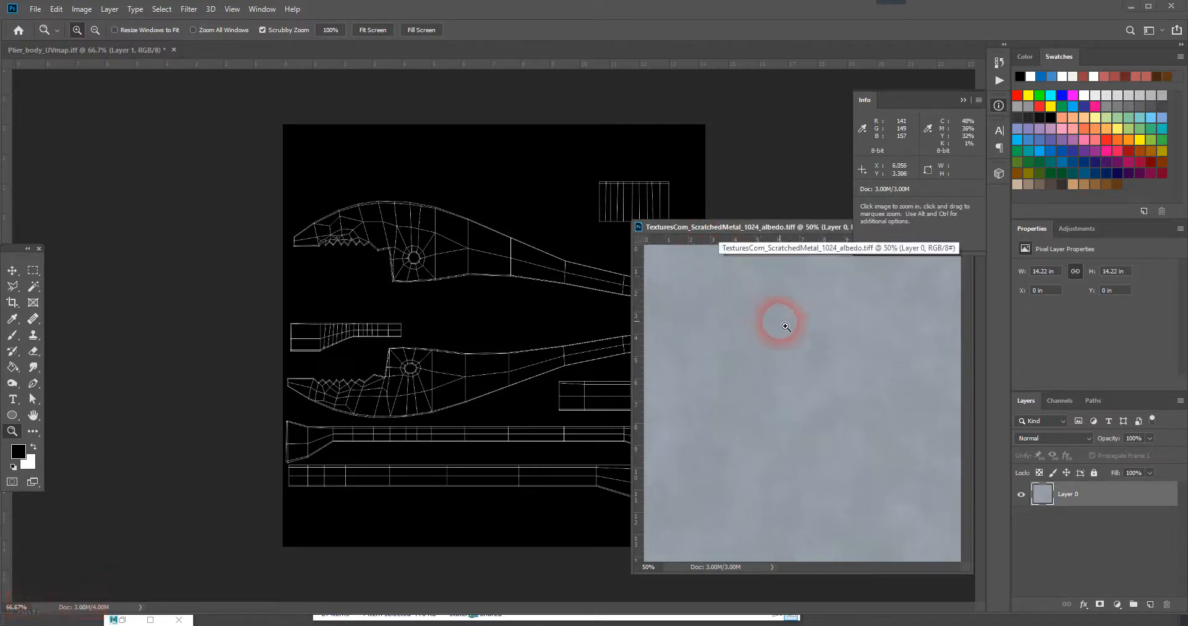
left_click_drag(1046, 495, 558, 364)
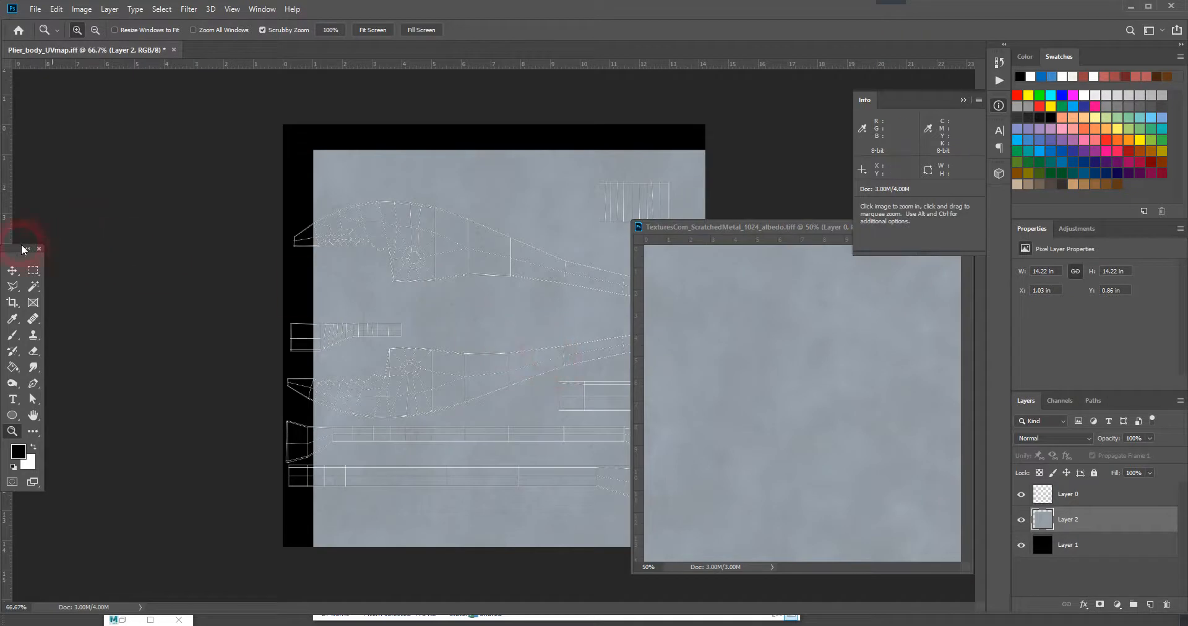
left_click(11, 271)
left_click_drag(445, 159, 418, 130)
left_click_drag(686, 231, 767, 250)
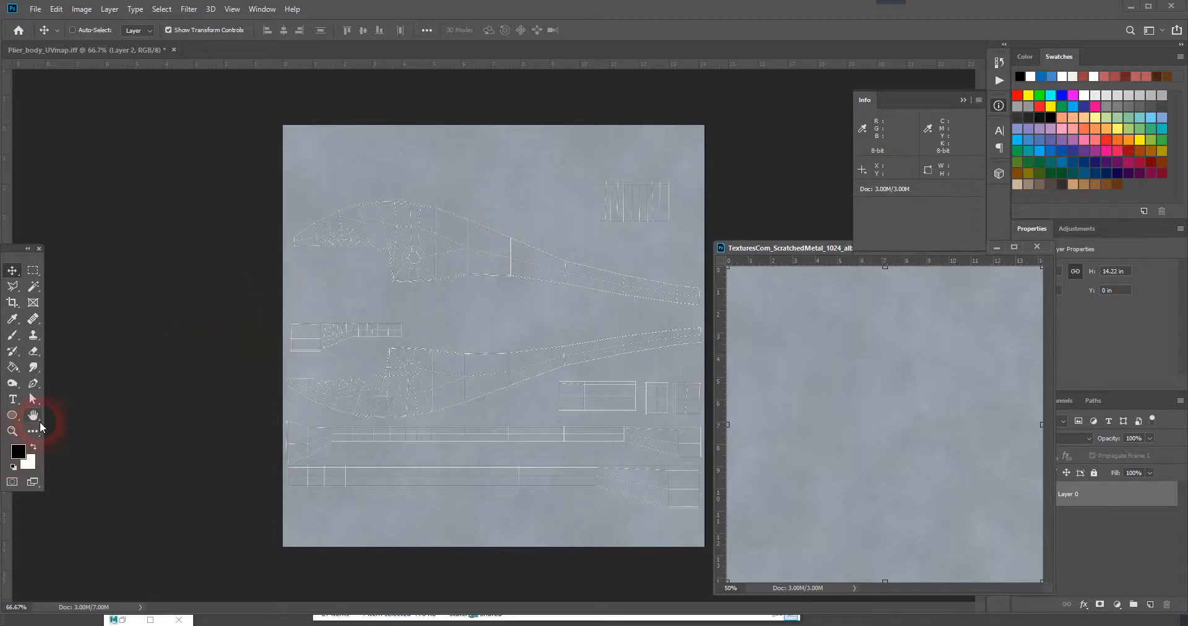
key("ctrl+t")
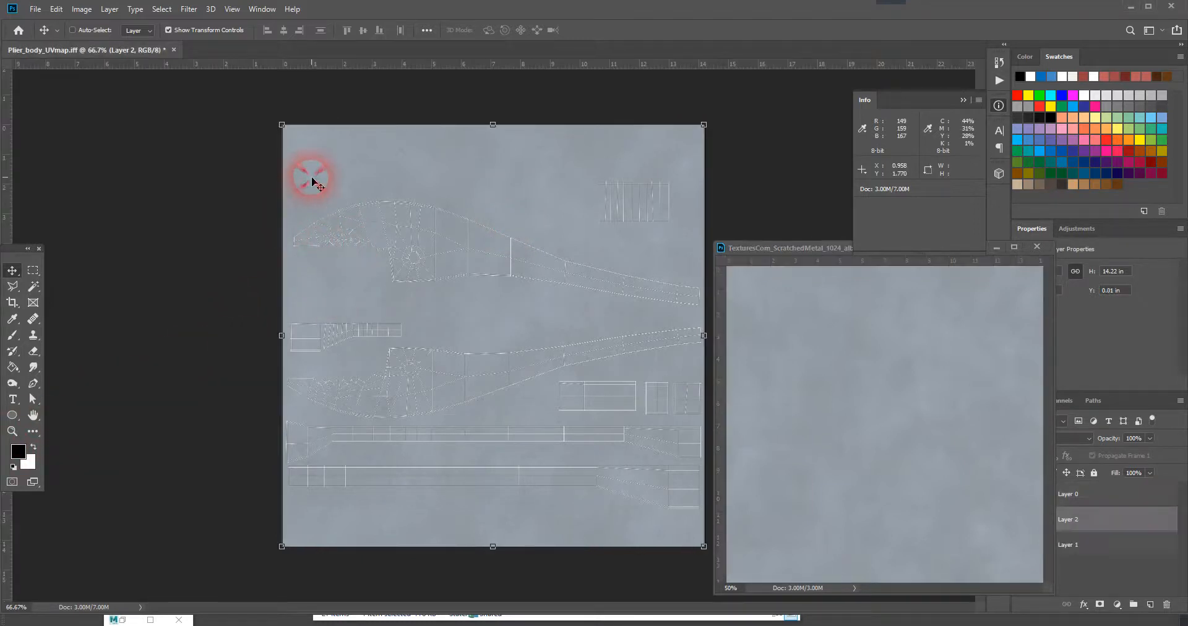
left_click_drag(284, 126, 225, 225)
key("ctrl+z")
key("ctrl+z")
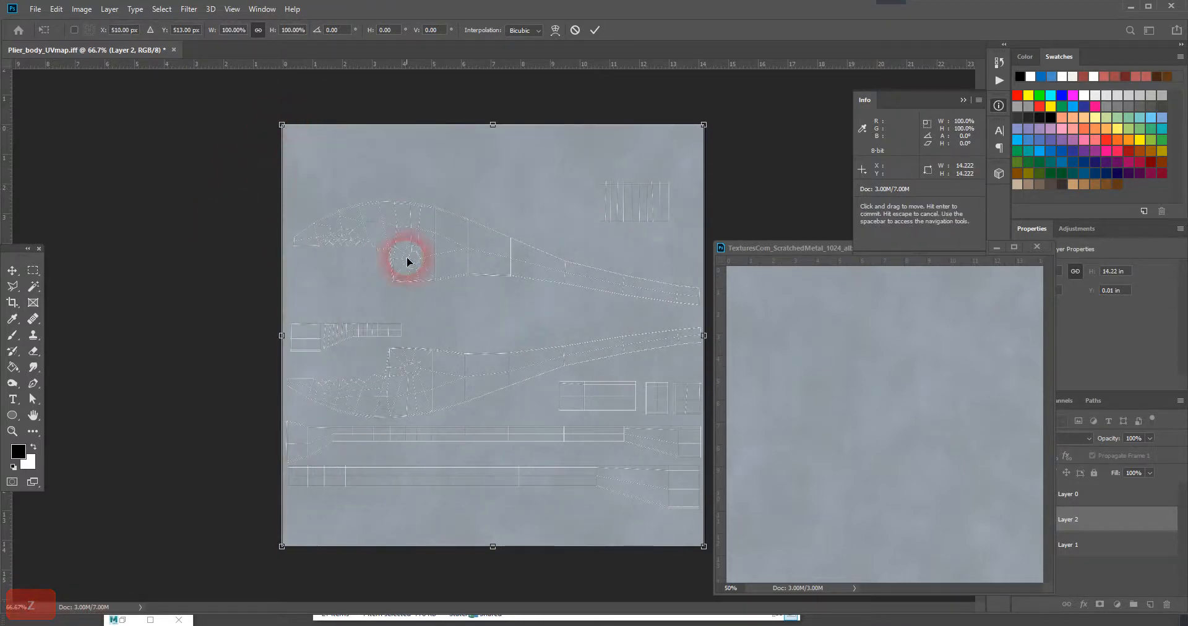
left_click(155, 226)
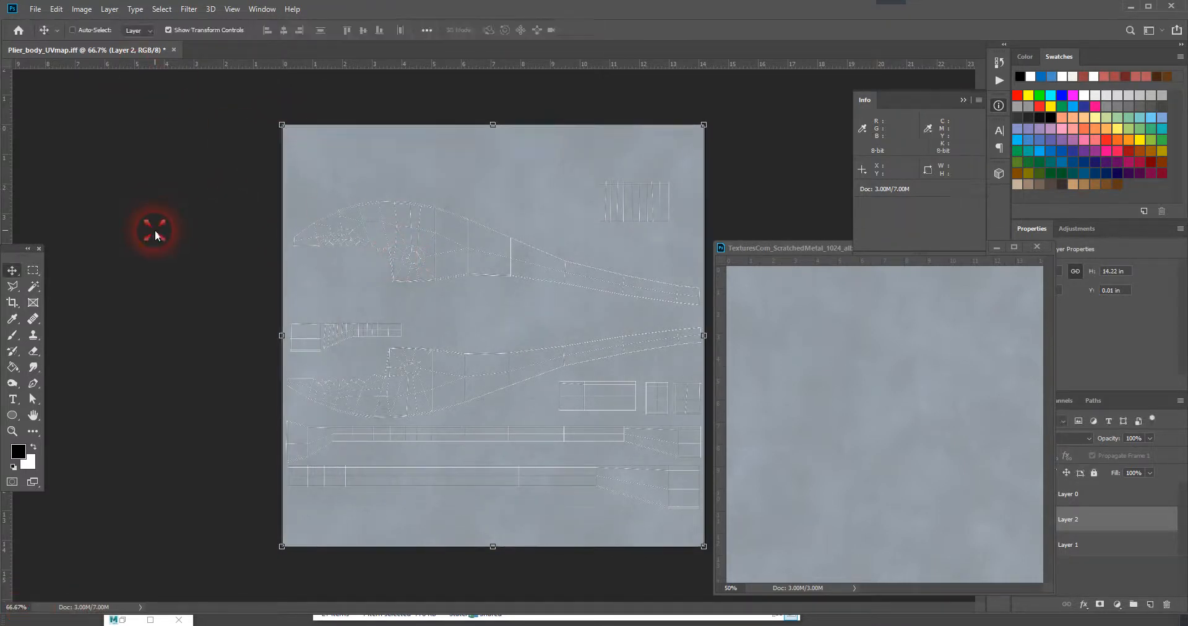
- Close the floating albedo texture document and return to the Plier_body_UVmap document
left_click(780, 249)
left_click(1031, 247)
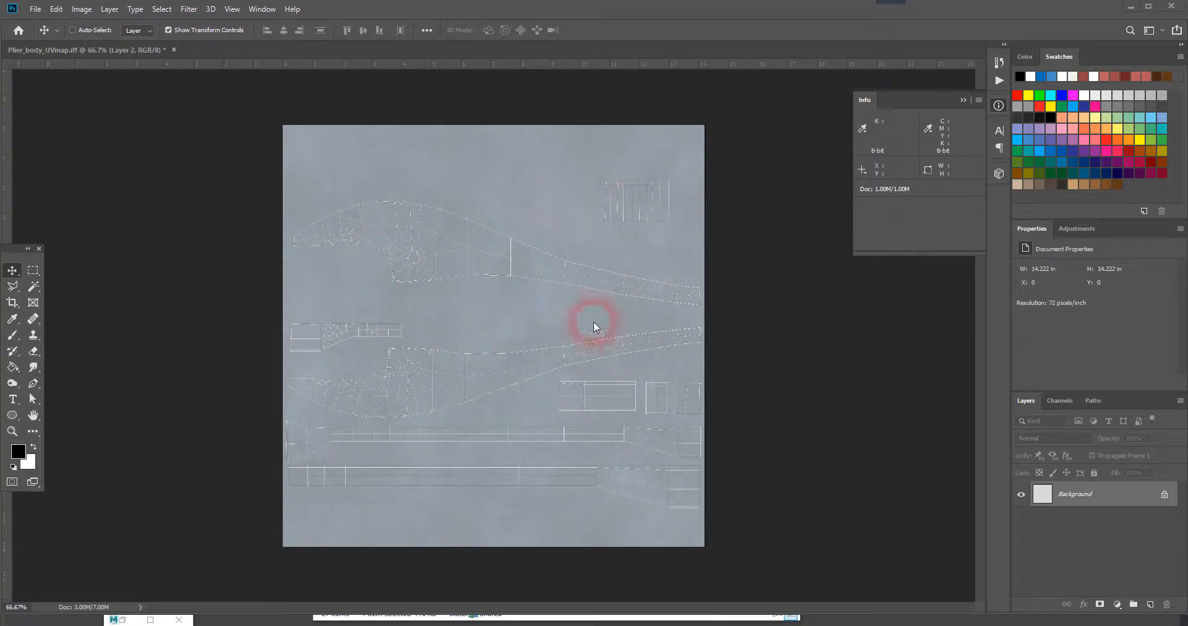
left_click(541, 169)
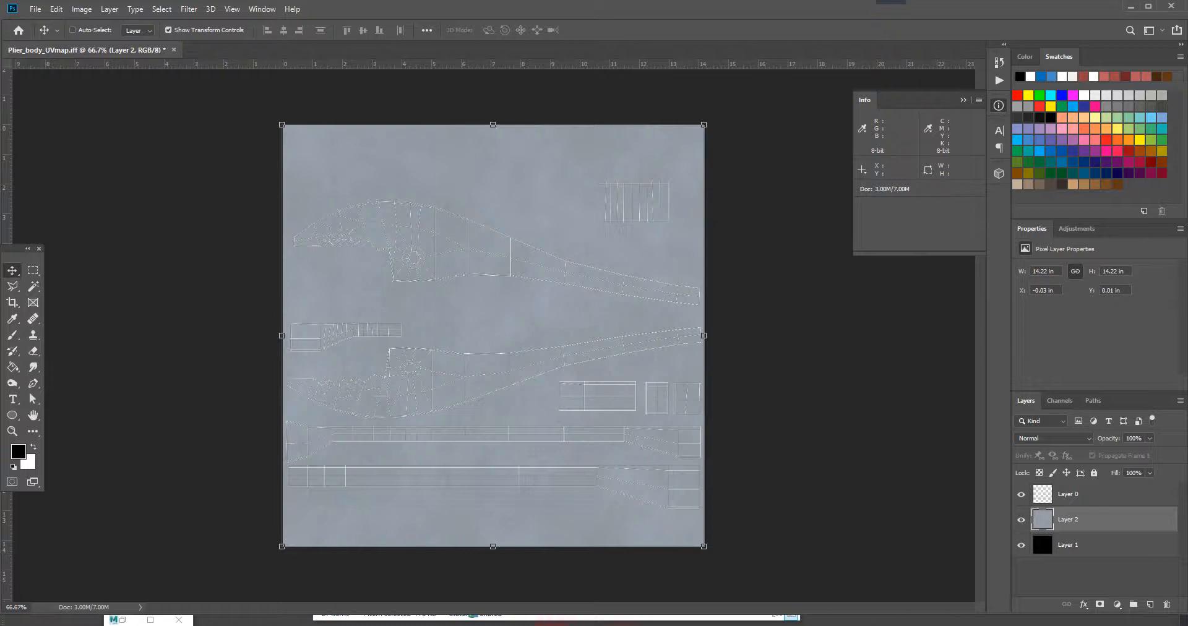
- Place TexturesCom_MetalRollup0126_1_S.jpg from the sourceimages folder into the Plier_body_UVmap document
mouse_move(537, 624)
left_click(527, 594)
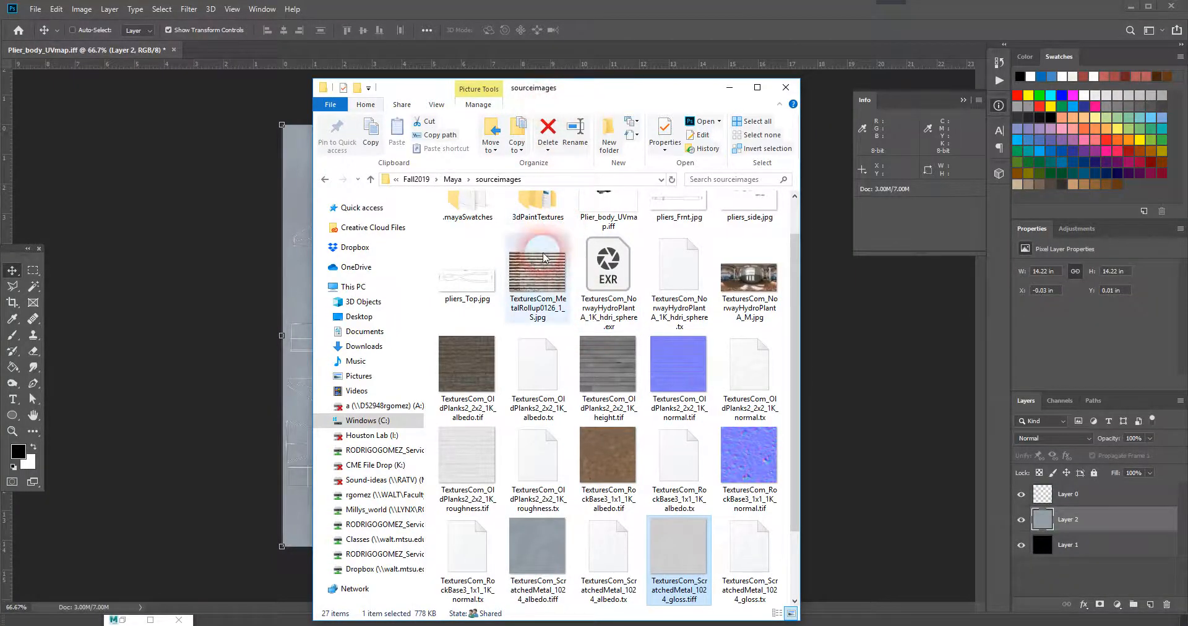
left_click(544, 276)
left_click_drag(549, 282, 260, 406)
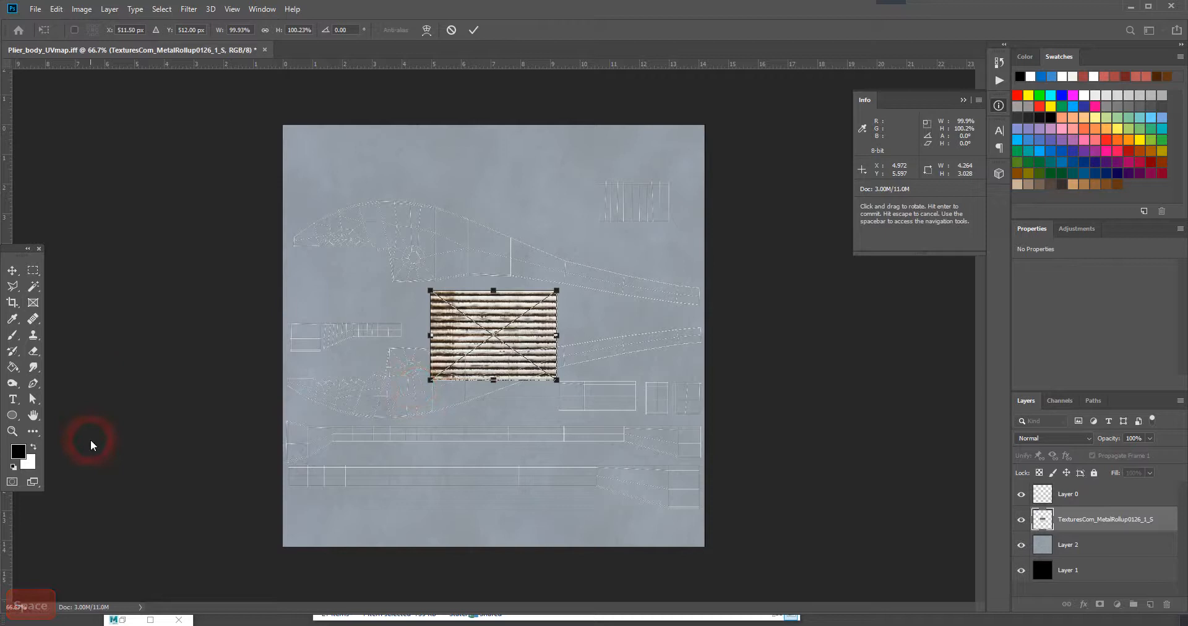
- Rotate the metal rollup texture -90°, scale it to about 1.07 × 2.35 in, and position it over the wide end of the small, leftmost UV shell
left_click(12, 432)
left_click(484, 350)
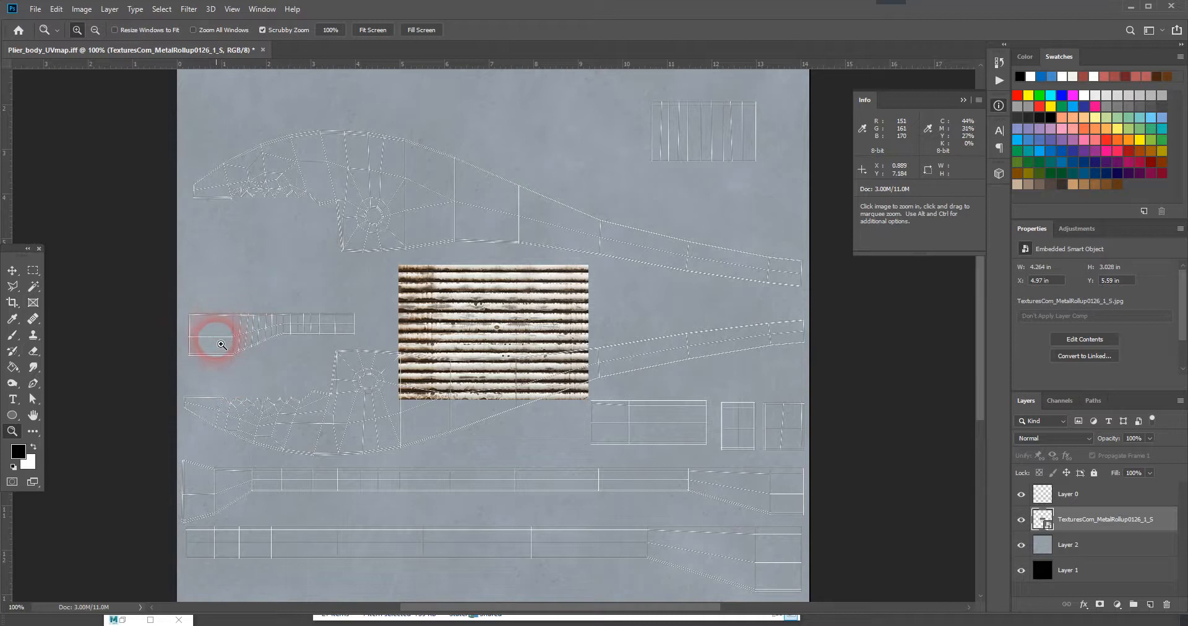
left_click(13, 271)
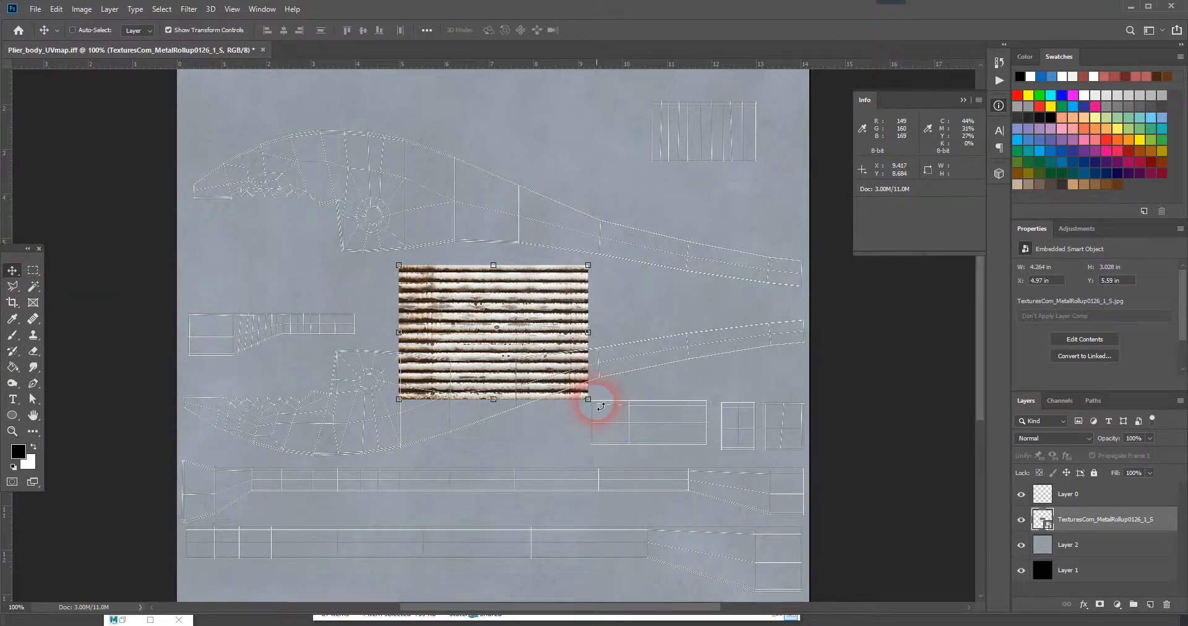
left_click_drag(600, 407, 548, 249)
left_click_drag(496, 357, 260, 366)
left_click_drag(325, 246, 237, 331, "shift")
left_click_drag(226, 380, 224, 328)
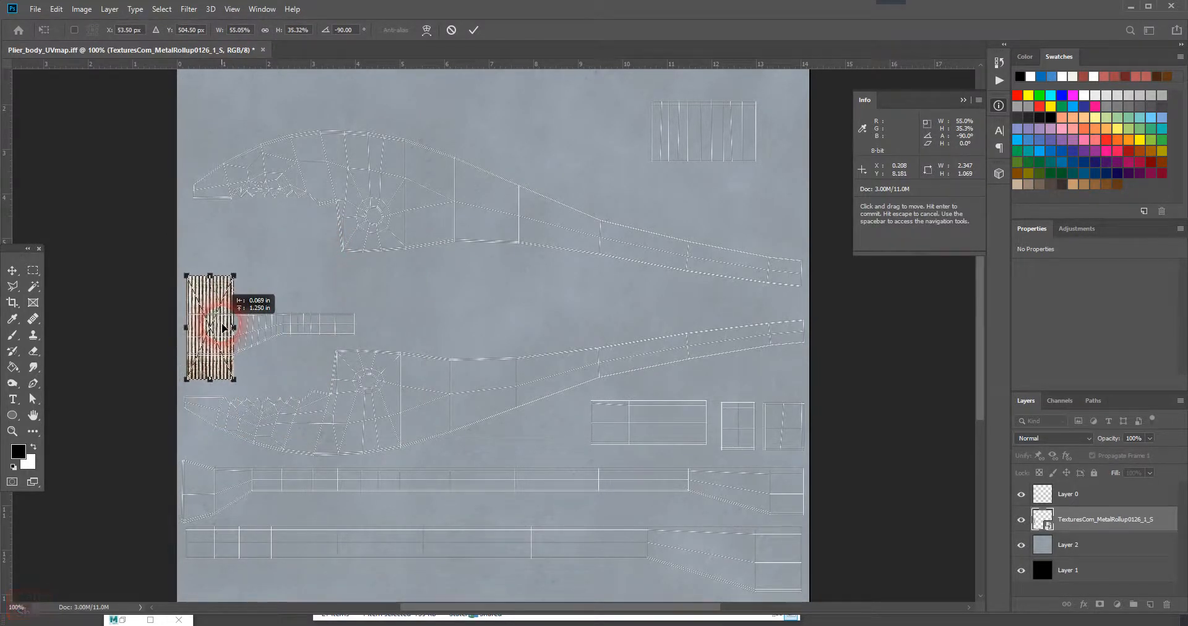
key("Return")
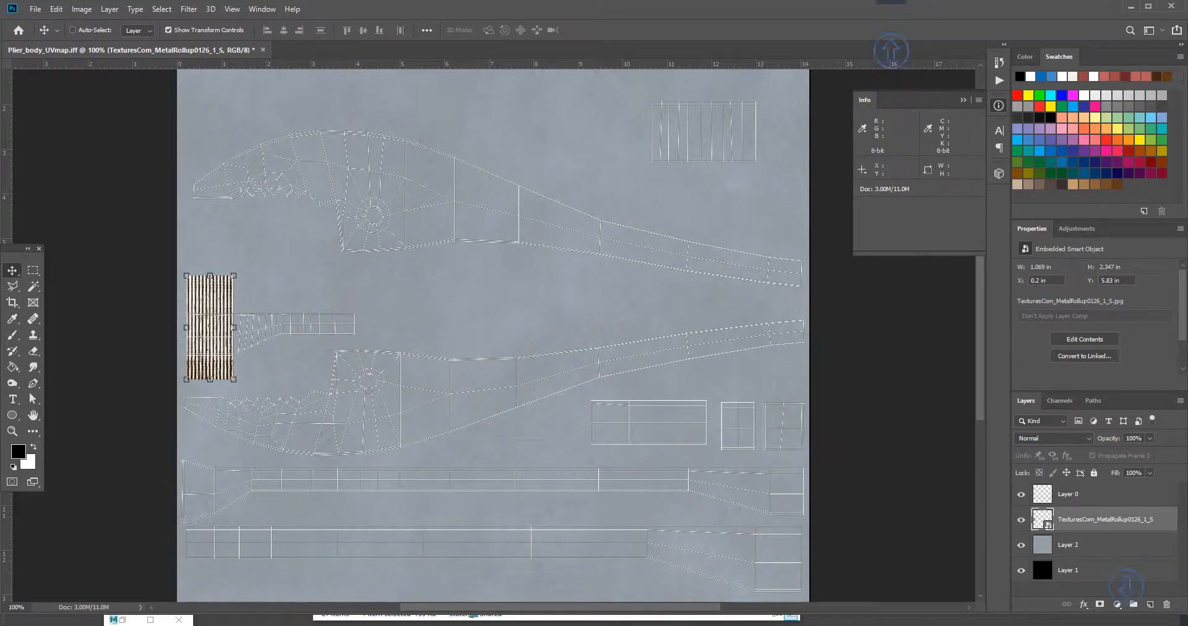
key("space")
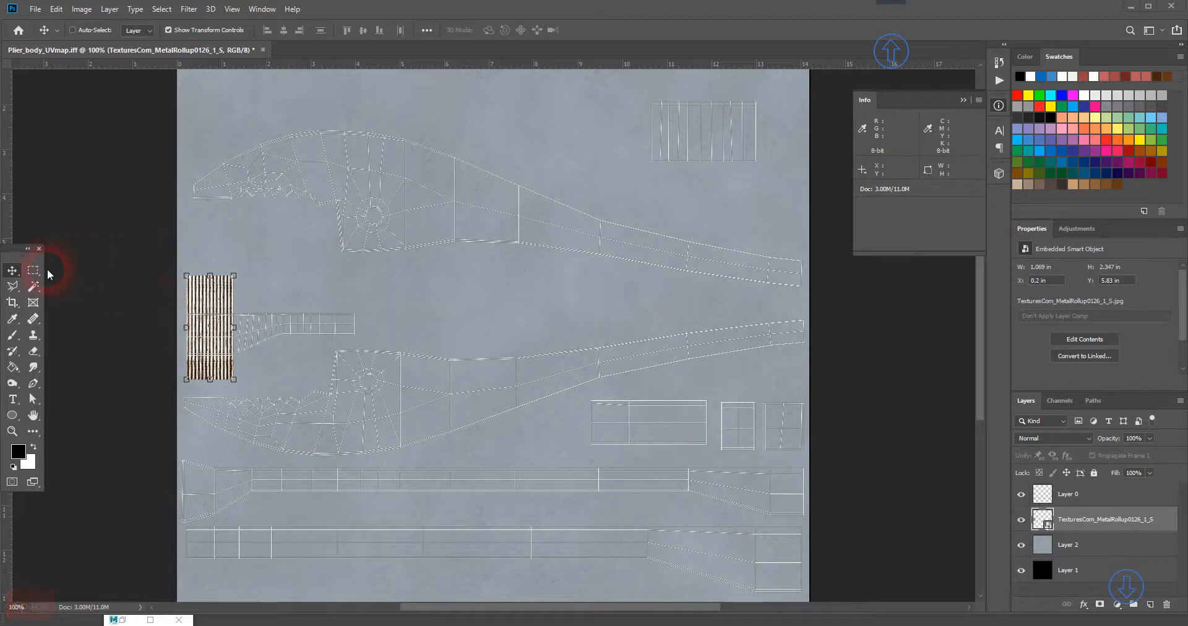
key("space")
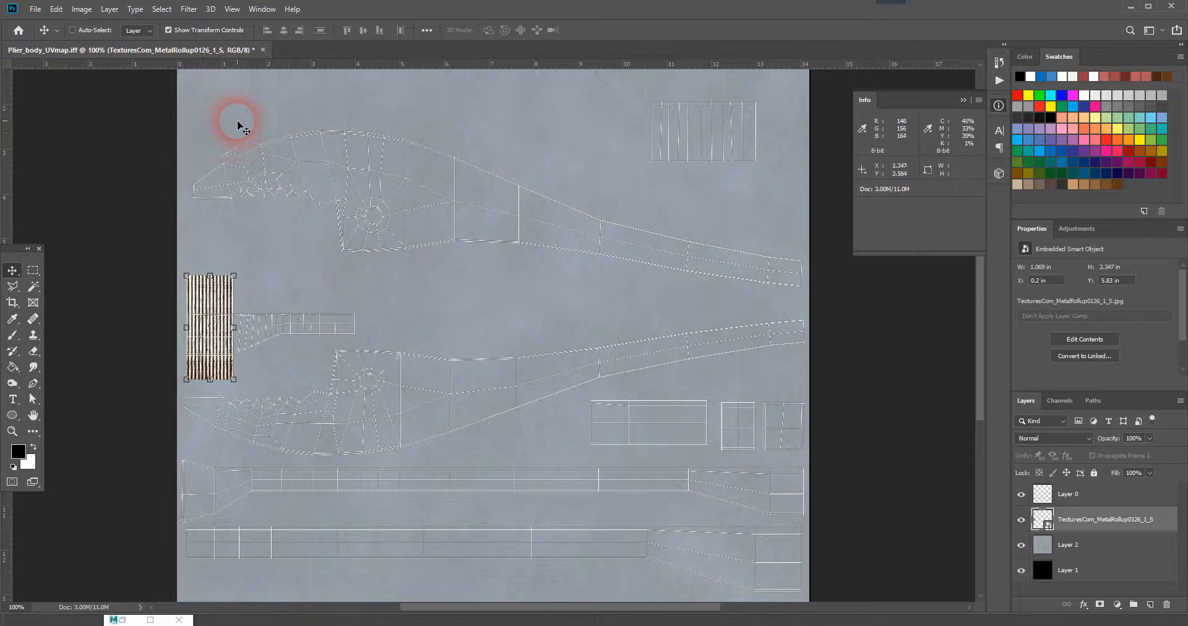
- Toggle the UV wireframe layer, Layer 0, to compare the texture with and without it, and leave it hidden
left_click(1022, 494)
left_click(1023, 496)
left_click(1023, 496)
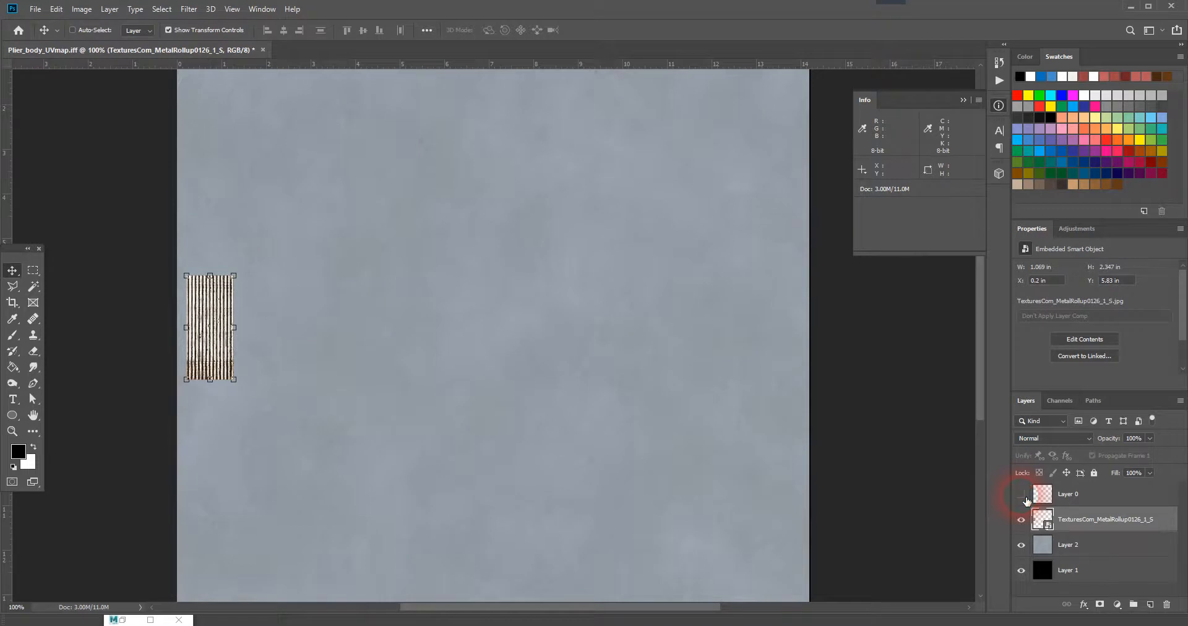
left_click(1026, 498)
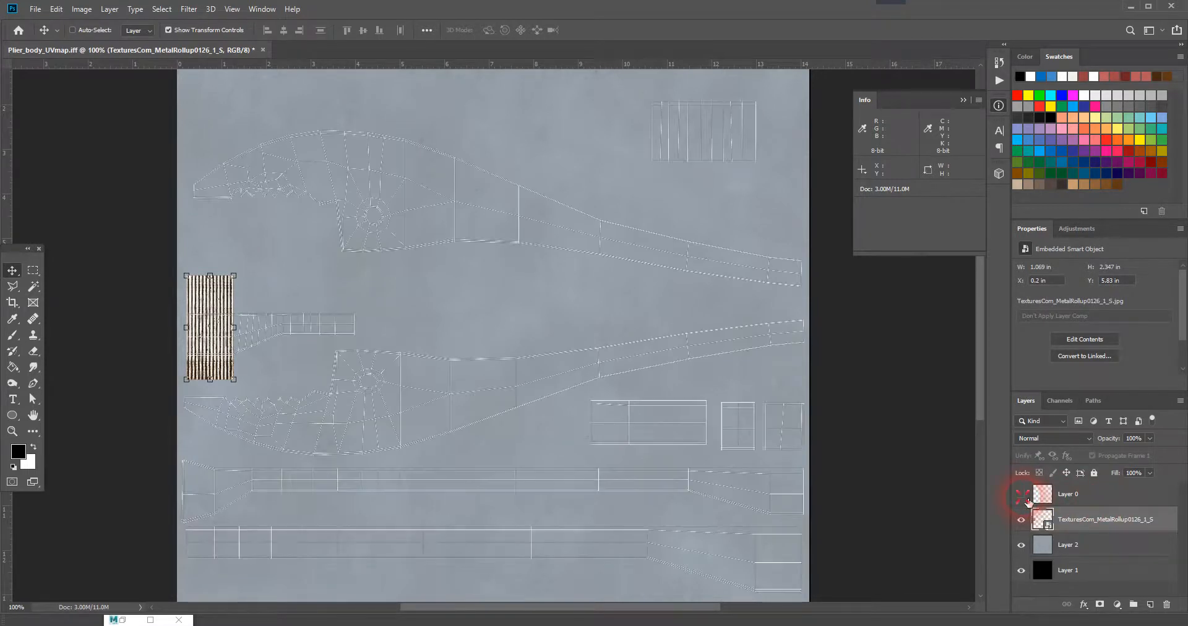
left_click(1025, 498)
- Start saving the document under a new name in the sourceimages folder, choosing IFF Format as the file type
left_click(28, 10)
left_click(73, 151)
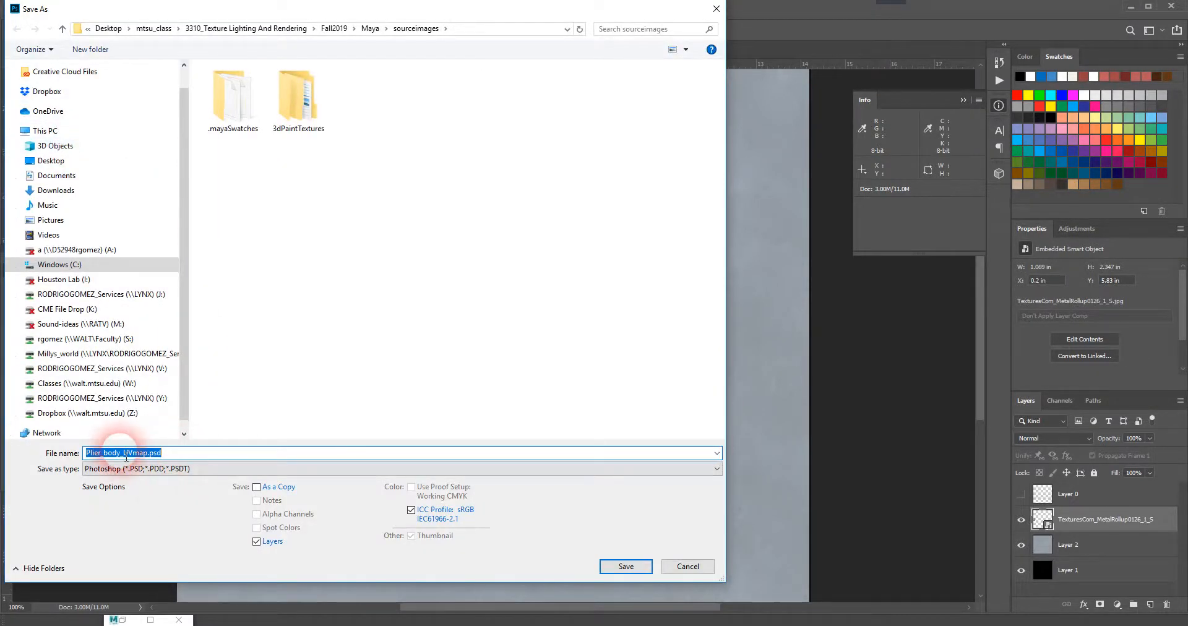
left_click(127, 454)
left_click_drag(124, 454, 129, 455)
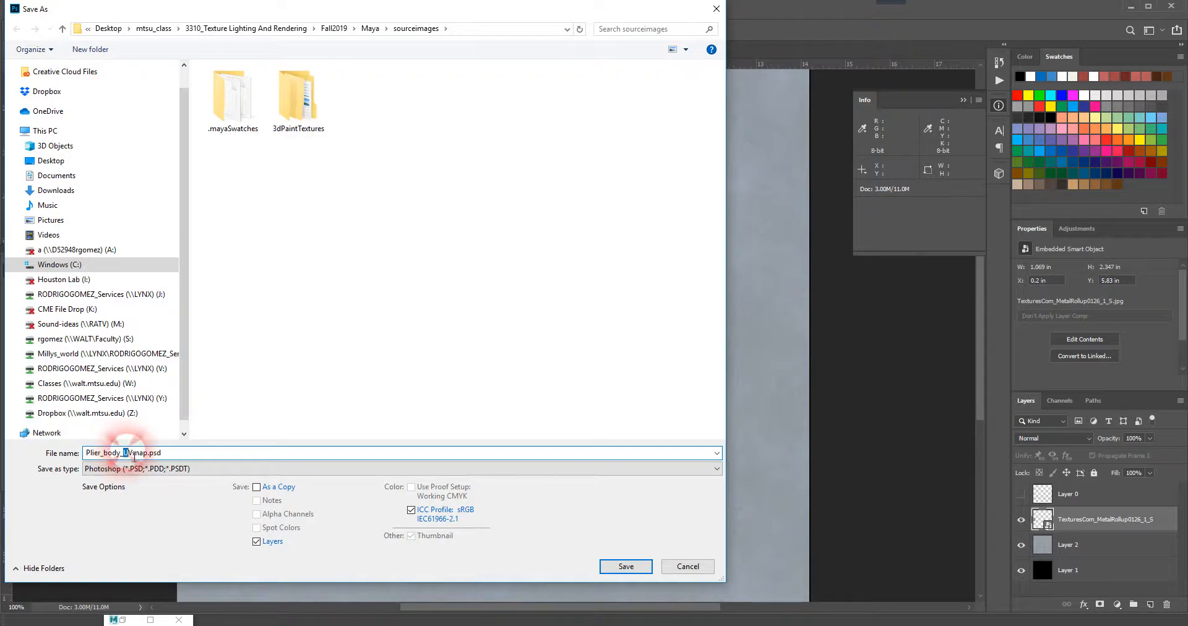
left_click(132, 471)
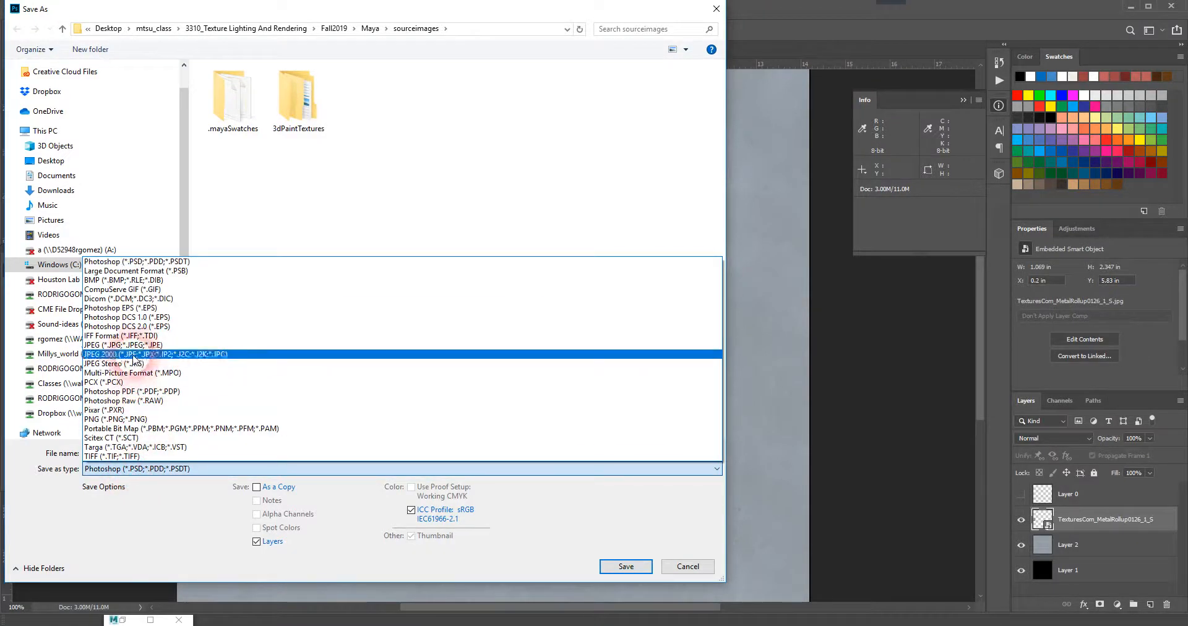
left_click(129, 338)
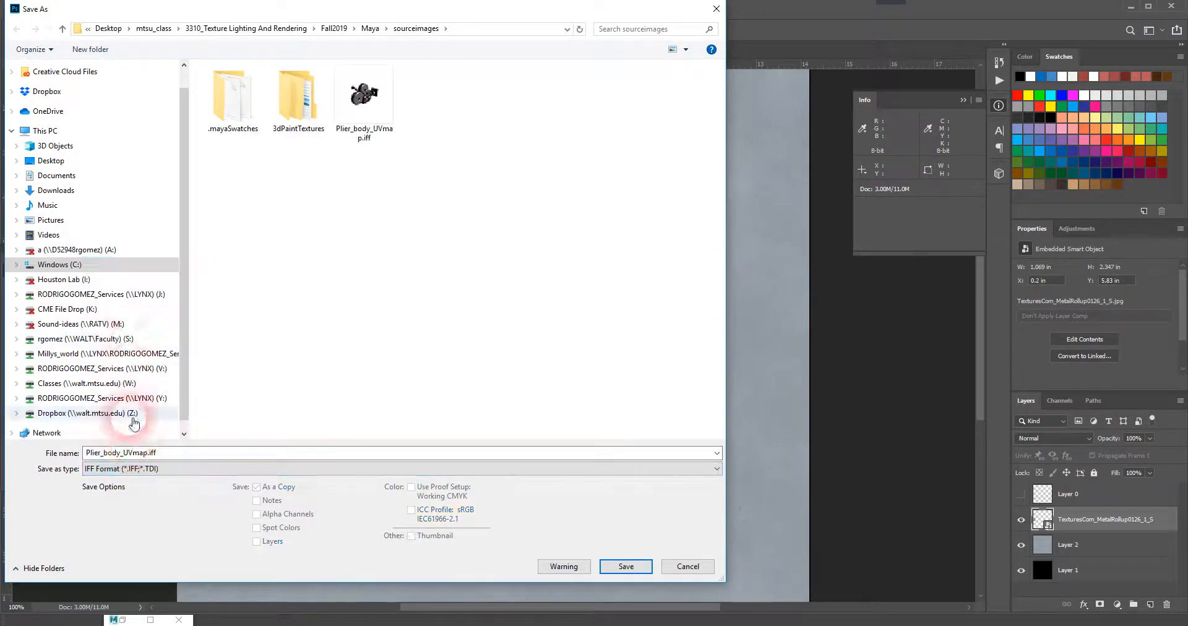
- Save the texture as Plier_body_color.iff in the sourceimages folder with the IFF platform option set to Maya
left_click(126, 455)
left_click_drag(123, 455, 151, 455)
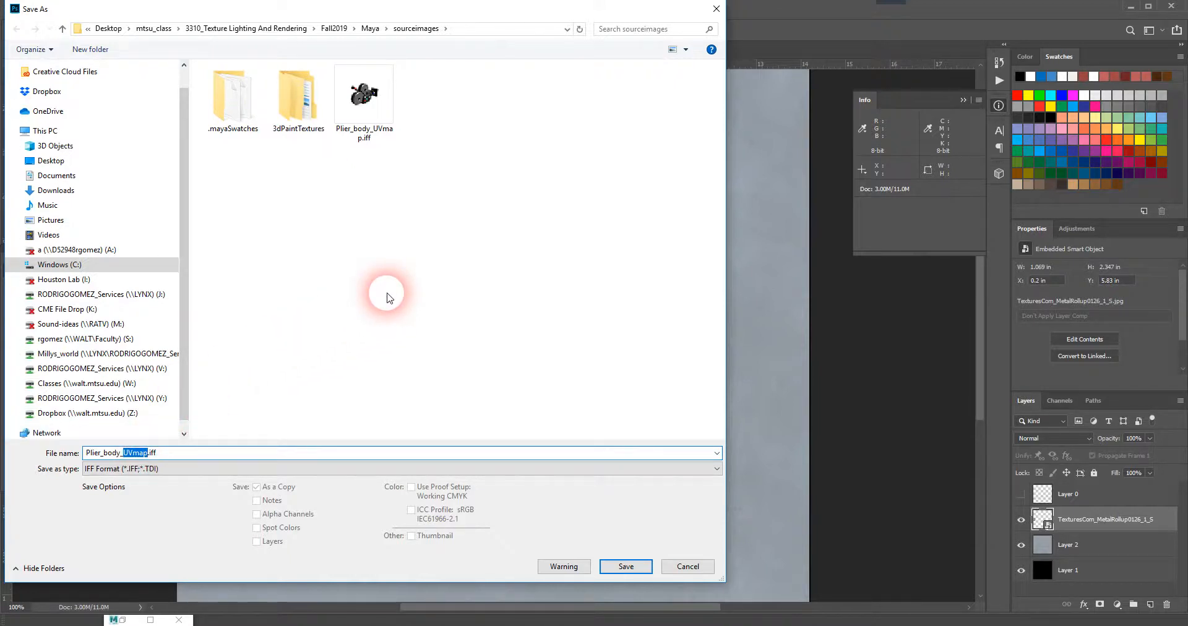
type("color")
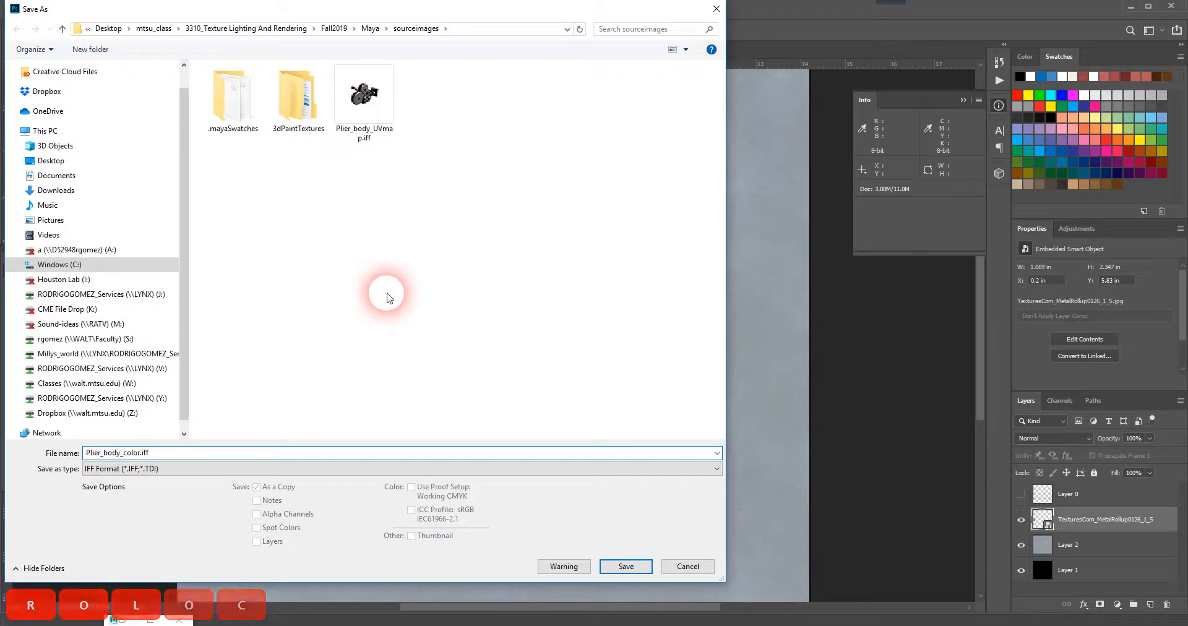
left_click(627, 567)
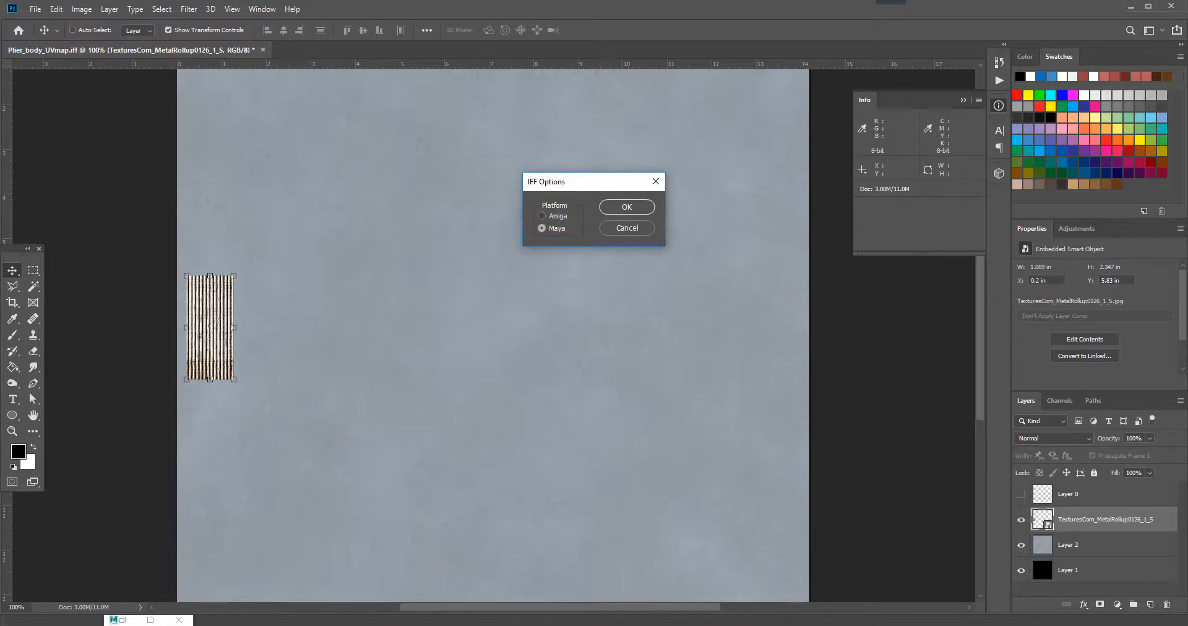
key("space")
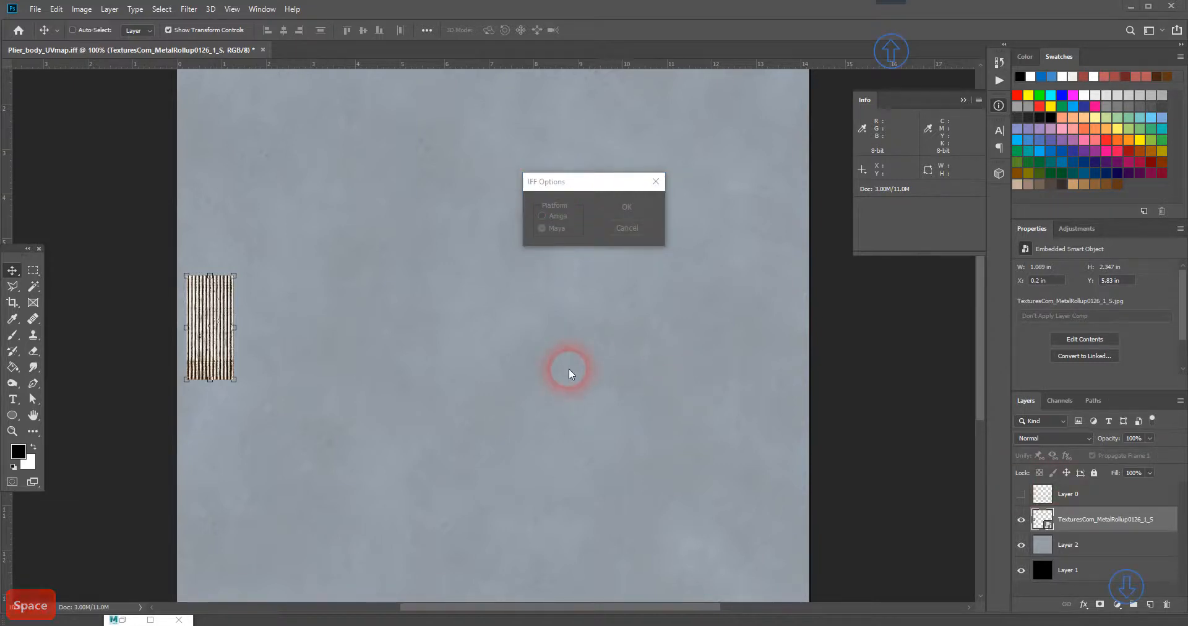
left_click(586, 186)
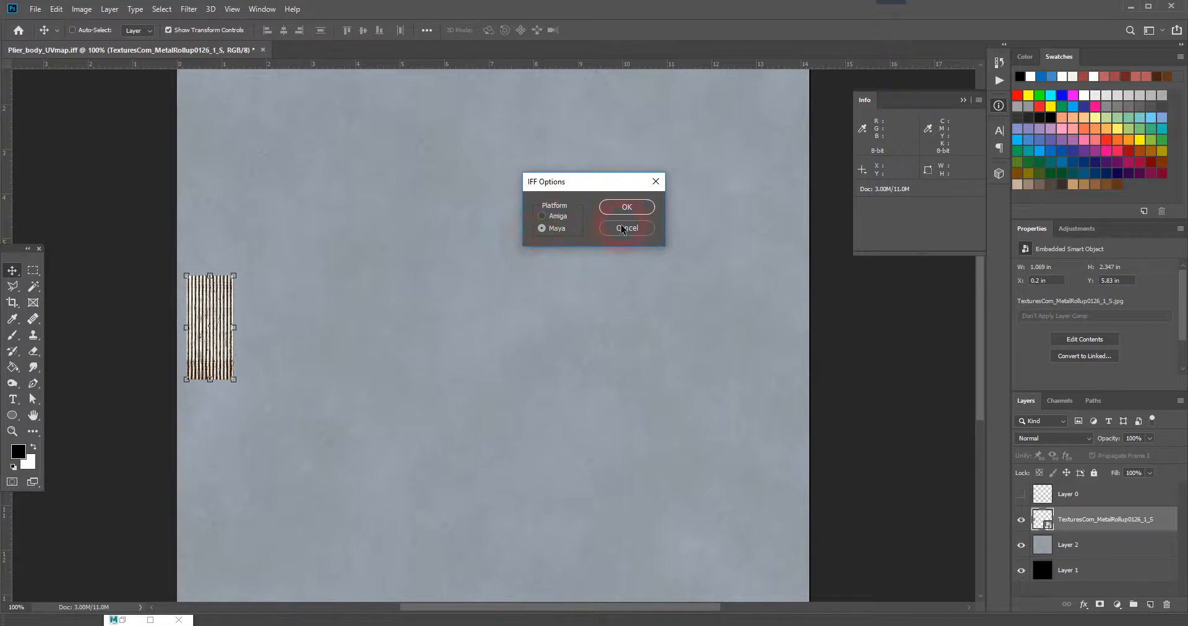
left_click(627, 208)
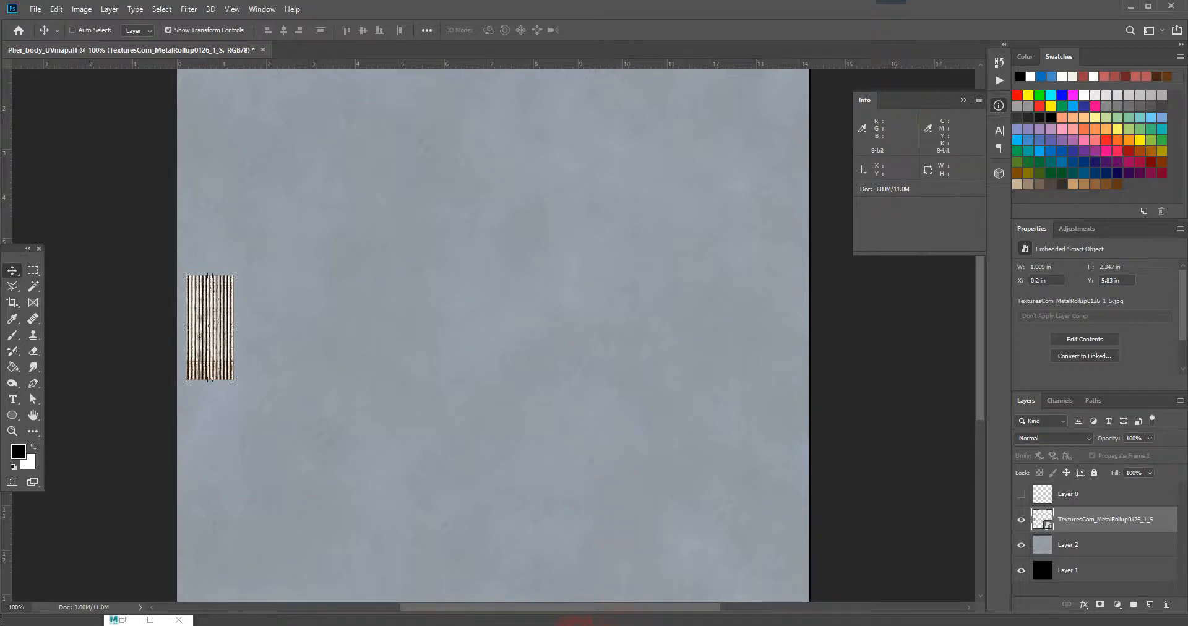
- Switch to Maya and open the Hypershade window over the pliers scene
left_click(603, 613)
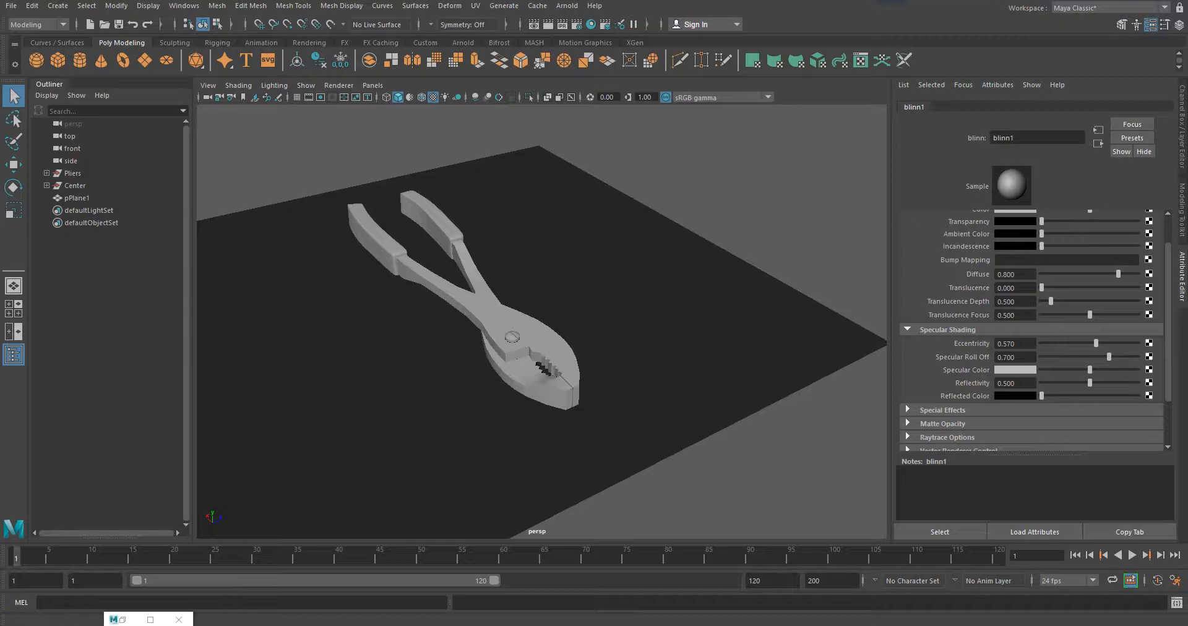
left_click(596, 25)
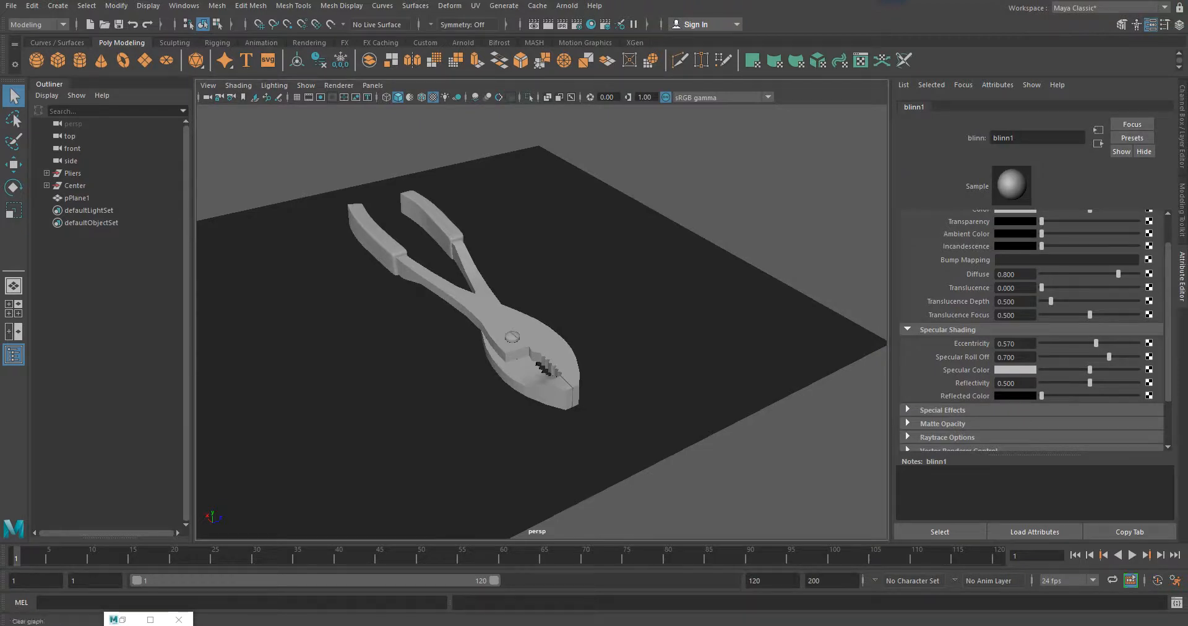
left_click_drag(1187, 76, 707, 41)
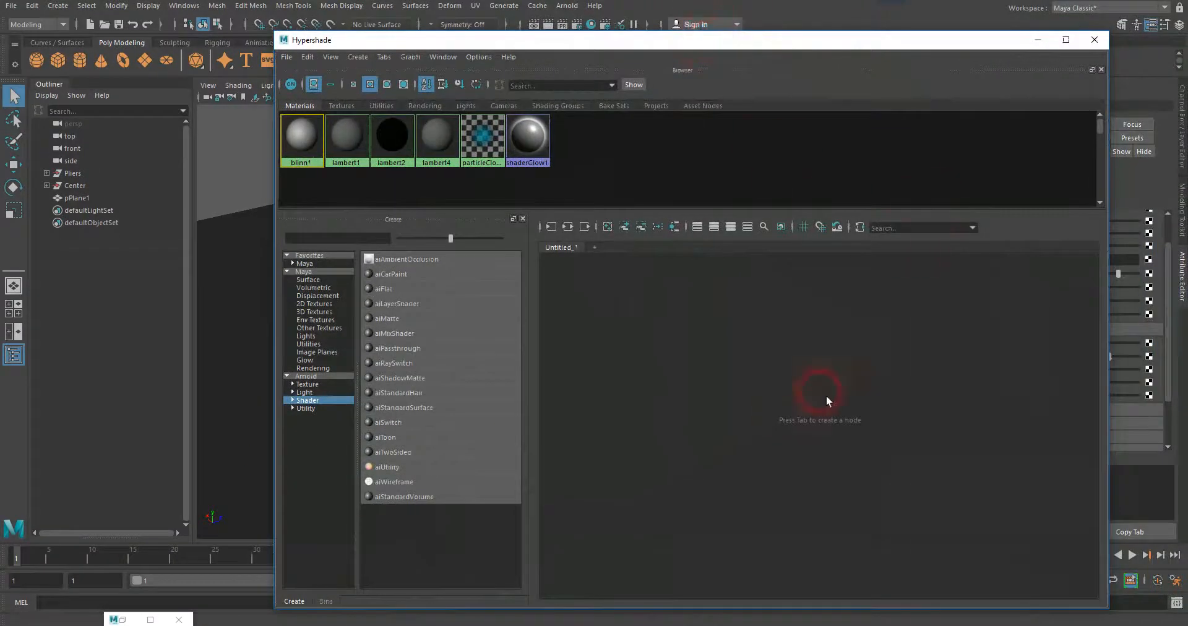
- Create an Arnold aiStandardSurface shader and frame its node in the Hypershade graph
left_click(293, 402)
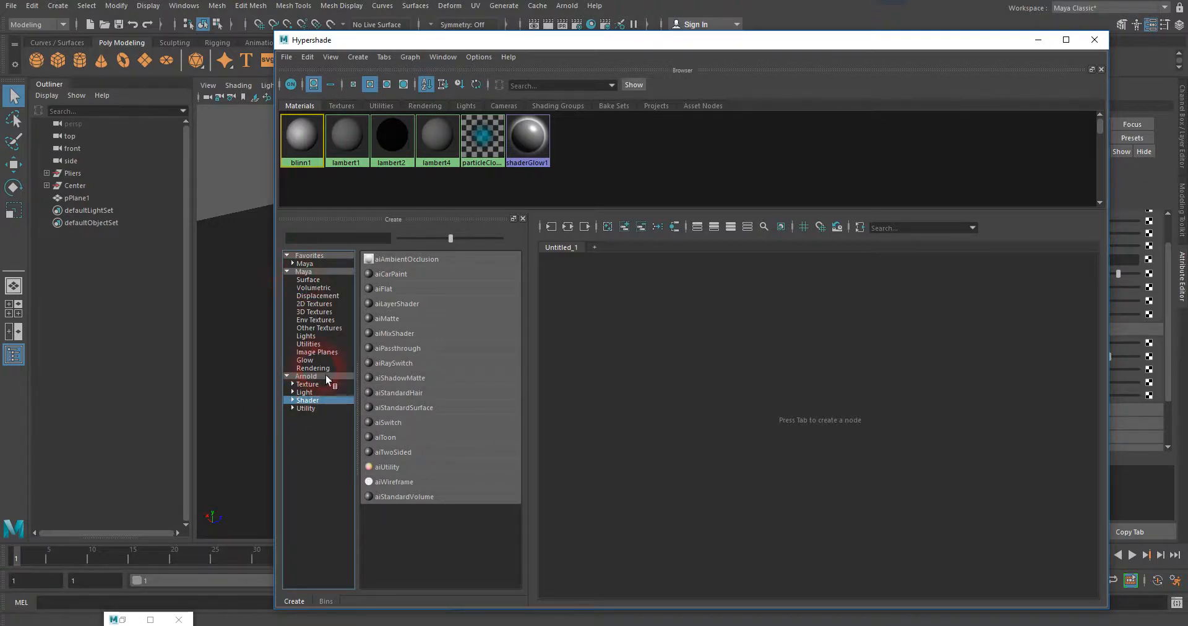
left_click(321, 376)
left_click(311, 403)
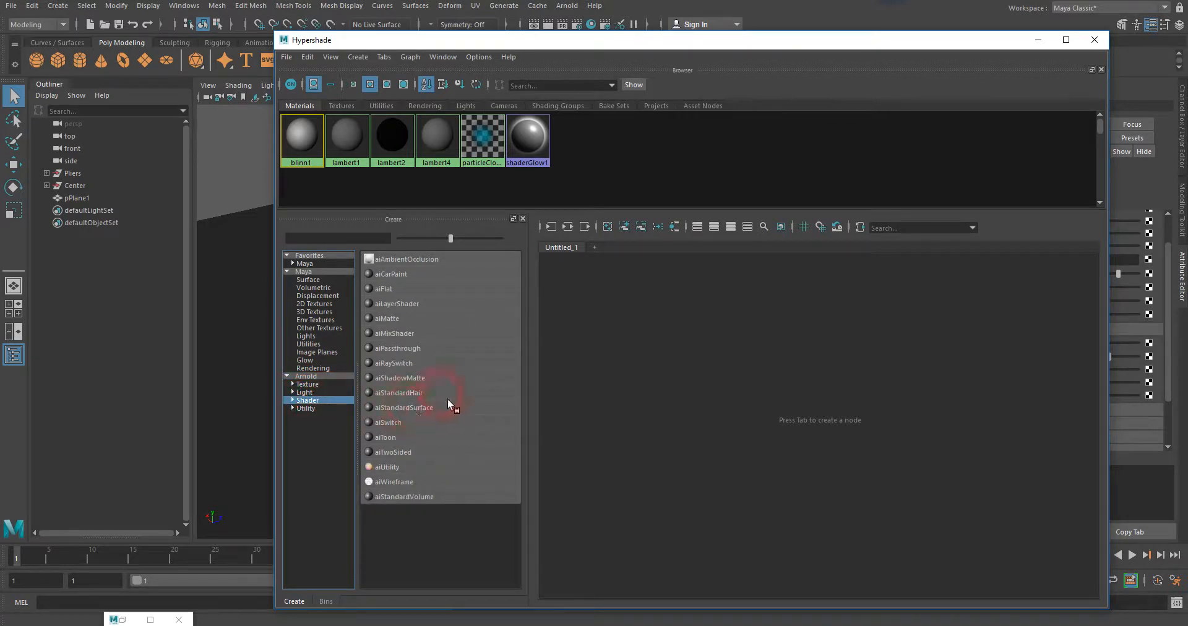
left_click(429, 411)
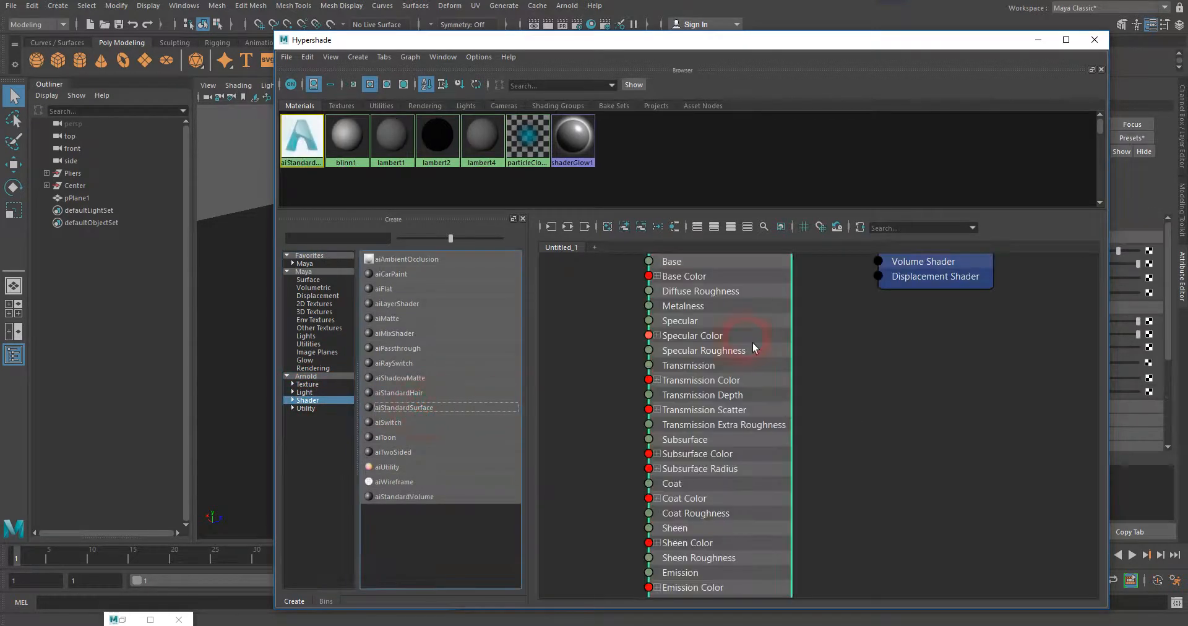
scroll(764, 358, "up", 2)
left_click_drag(731, 273, 769, 299)
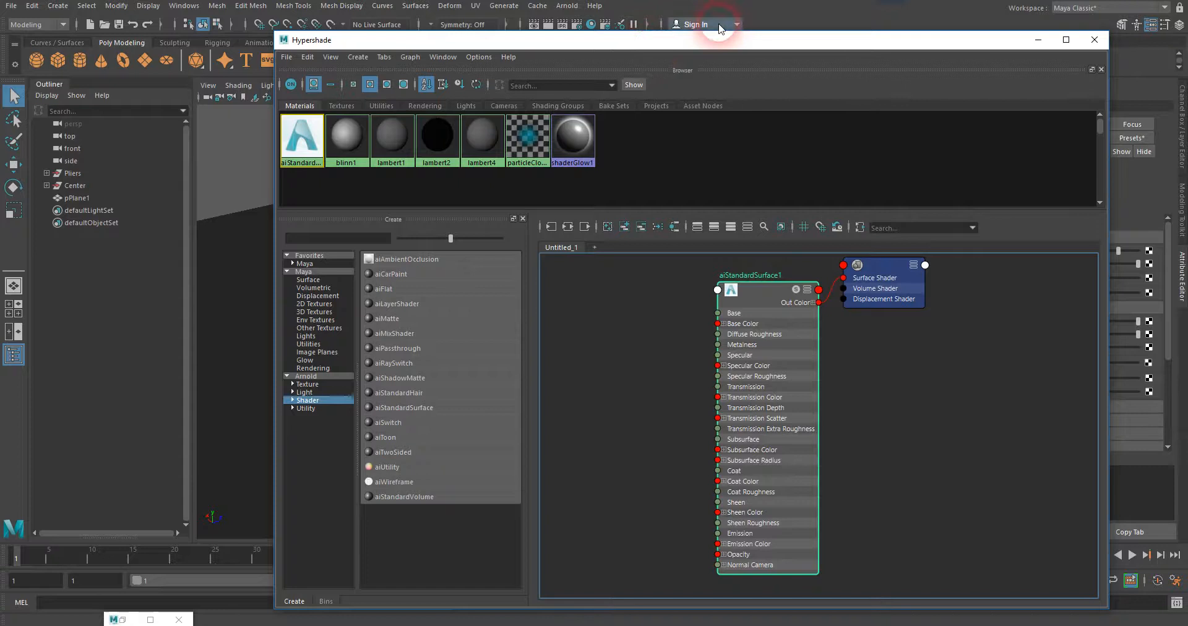
- Move the Hypershade aside to uncover the model and assign the aiStandardSurface1 material to both metal halves of the pliers
left_click_drag(698, 43, 1018, 42)
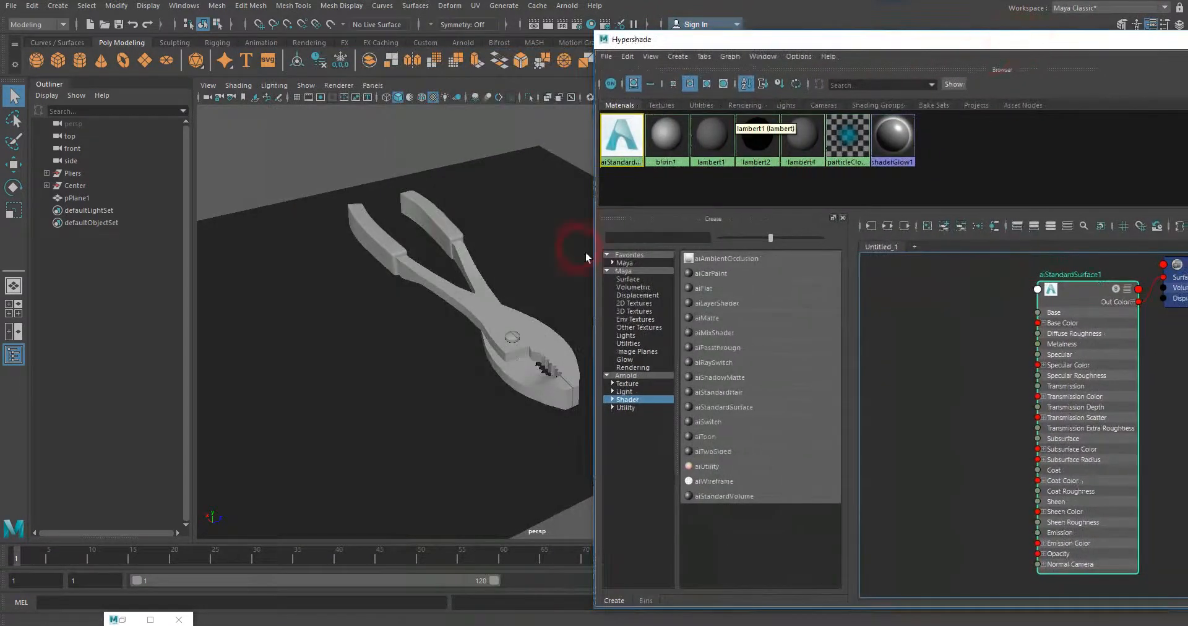
left_click(541, 335)
left_click(541, 386, "shift")
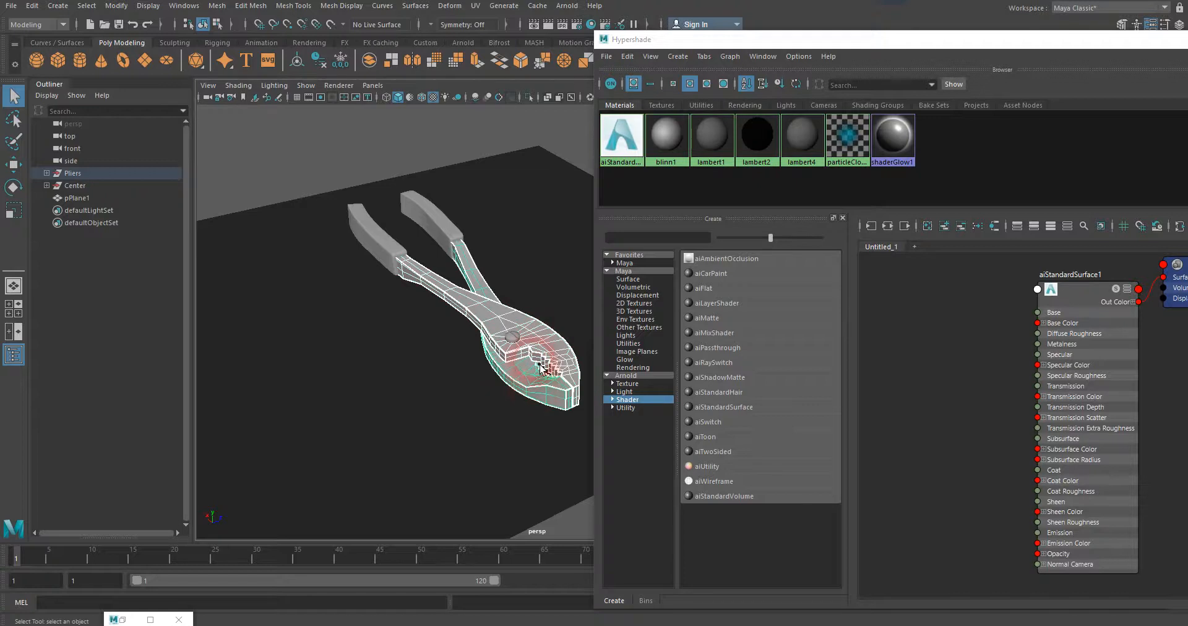
right_click_drag(1073, 316, 1066, 272)
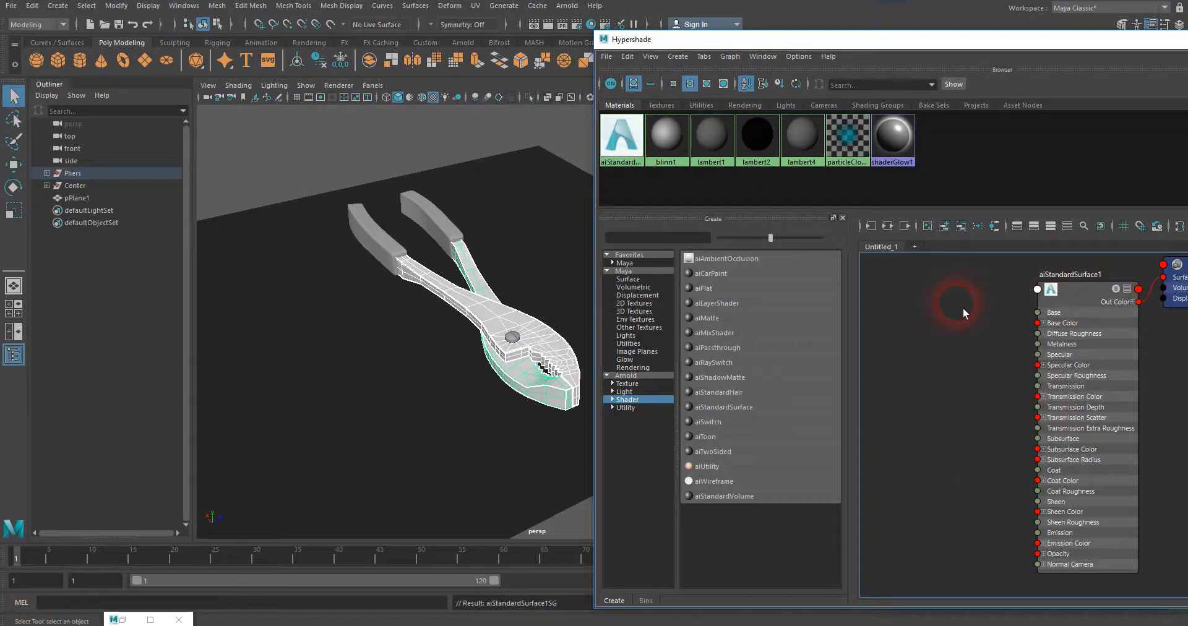
- Relocate the pivot of the lower jaw half, Part2, to the centre rivet and undo the trial rotation
left_click(536, 371)
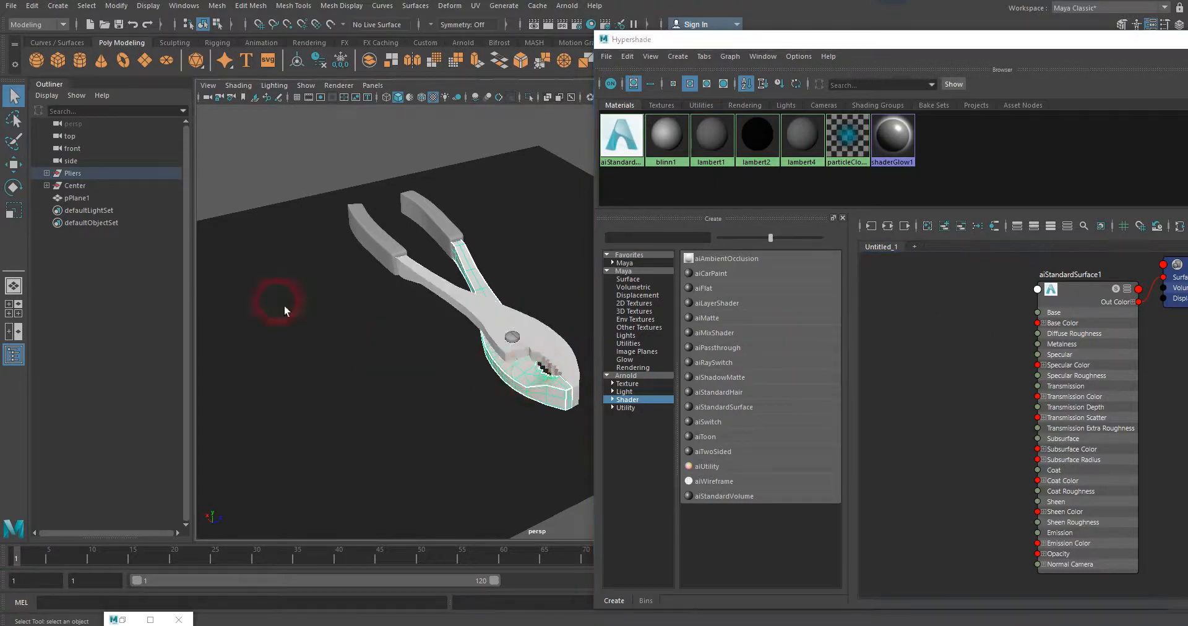
left_click(13, 186)
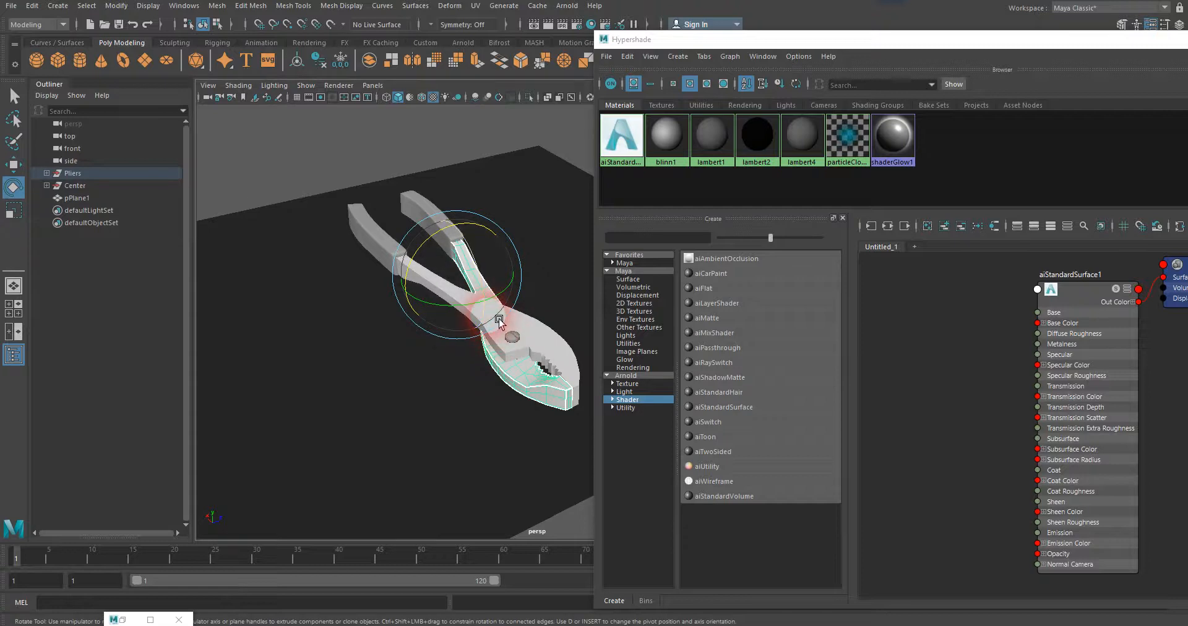
key("d")
left_click_drag(434, 252, 481, 356)
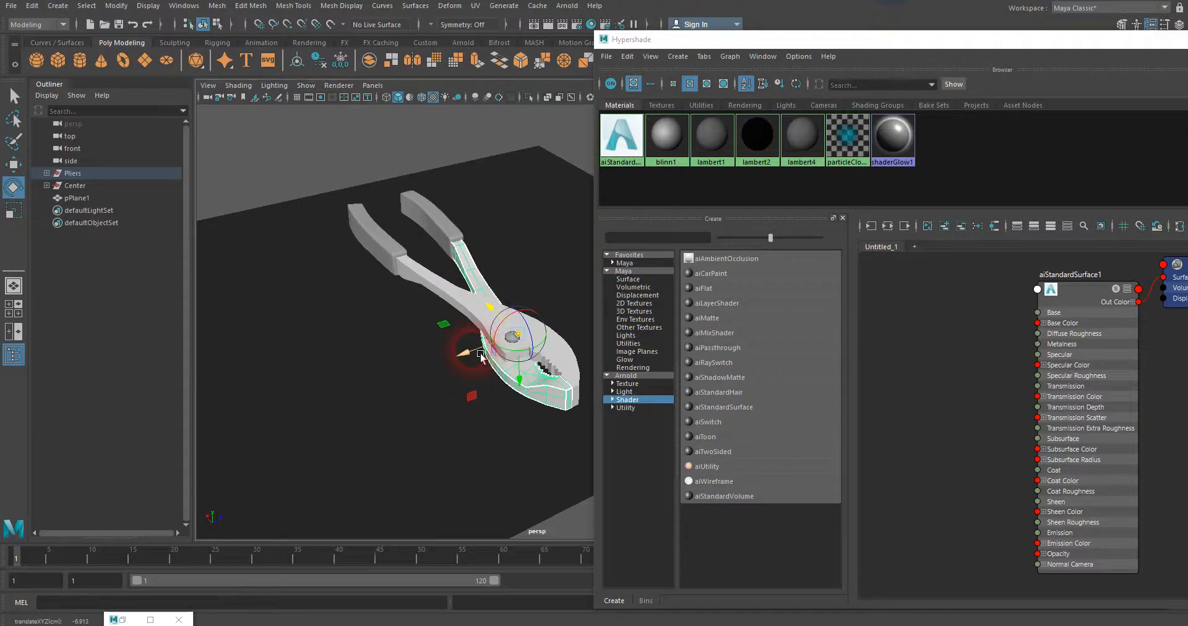
key("d")
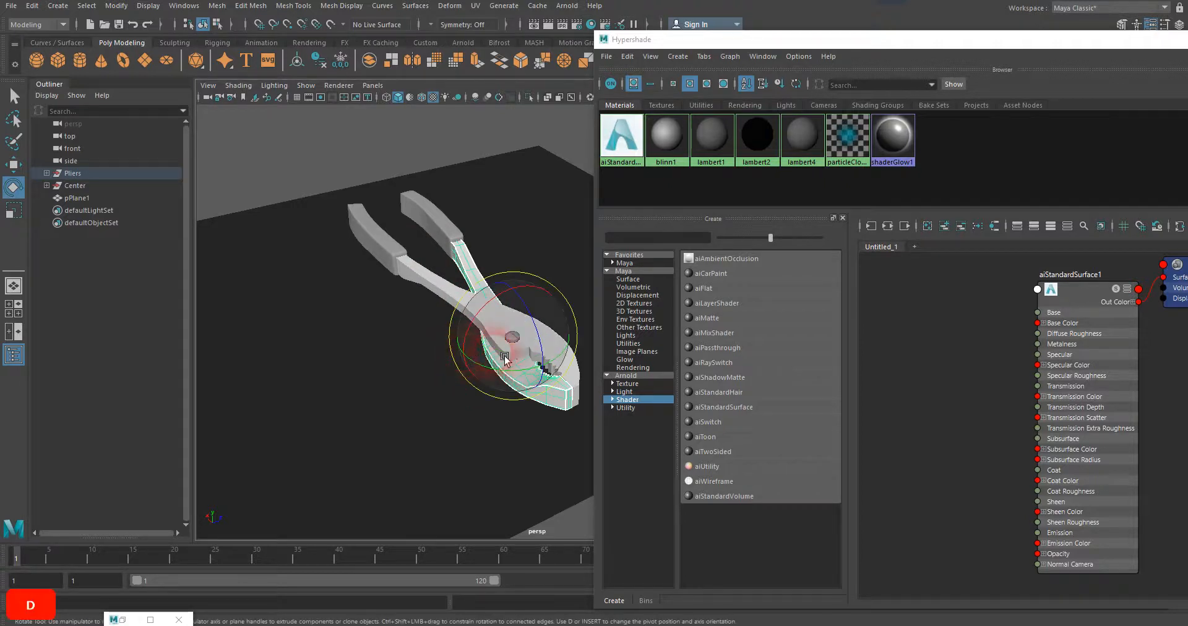
left_click_drag(505, 360, 523, 392, "alt")
key("d")
left_click_drag(519, 325, 451, 369)
key("d")
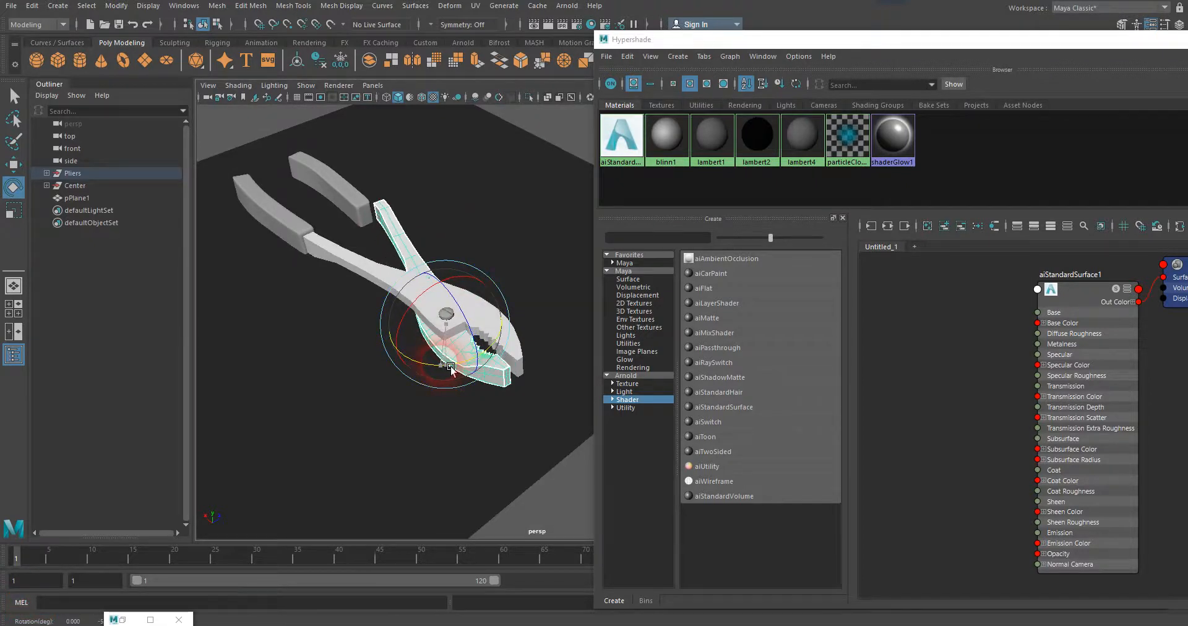
key("ctrl+z")
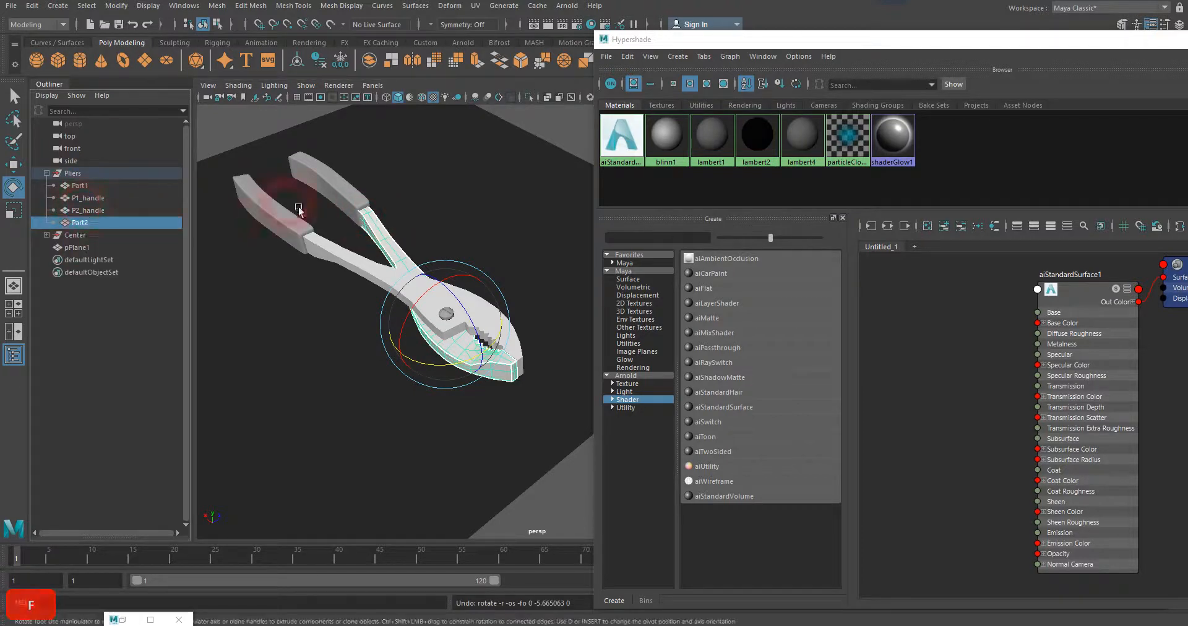
- Parent P2_handle to Part2 and rotate Part2 about the rivet to open the pliers' jaws slightly
left_click(347, 193)
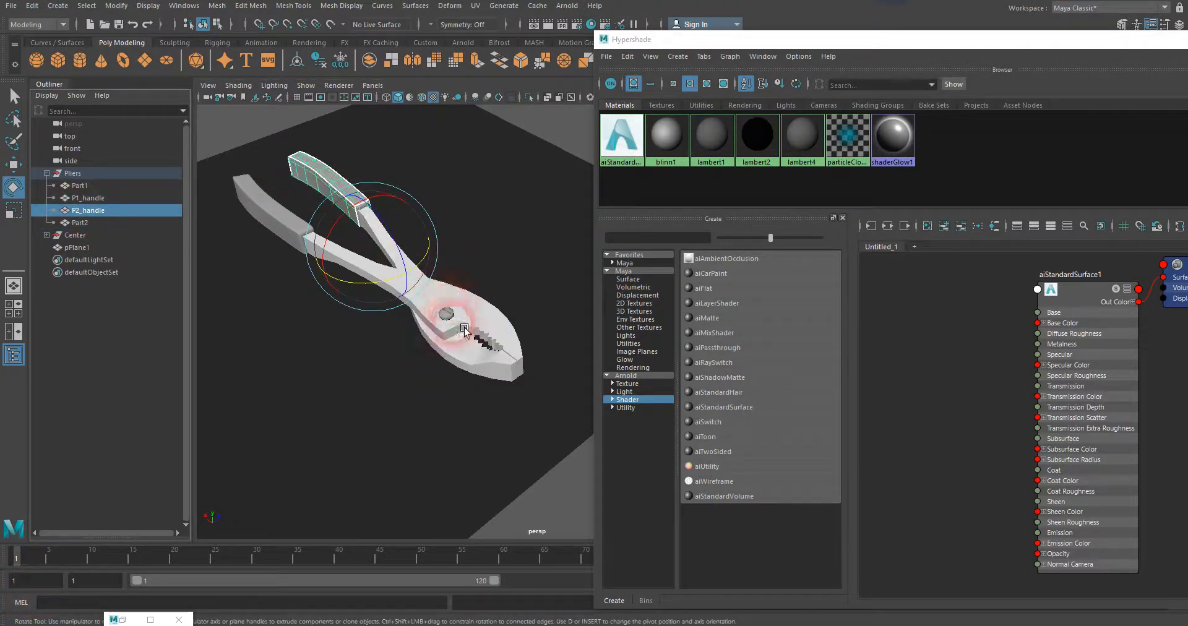
left_click(479, 361, "shift")
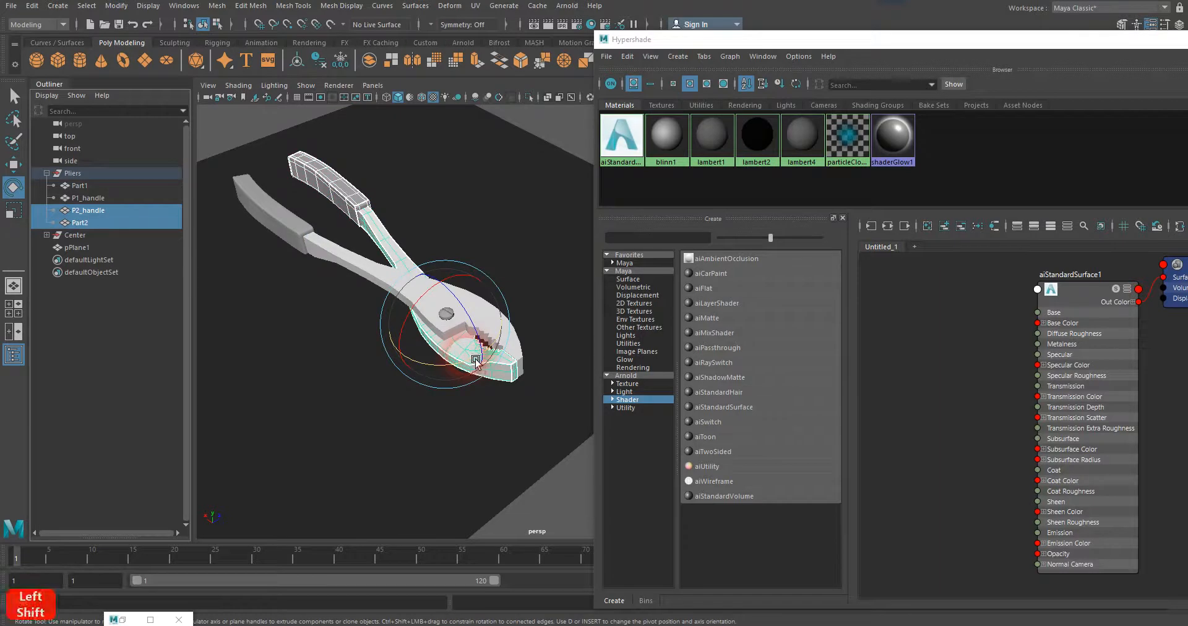
key("p")
left_click_drag(473, 359, 514, 381)
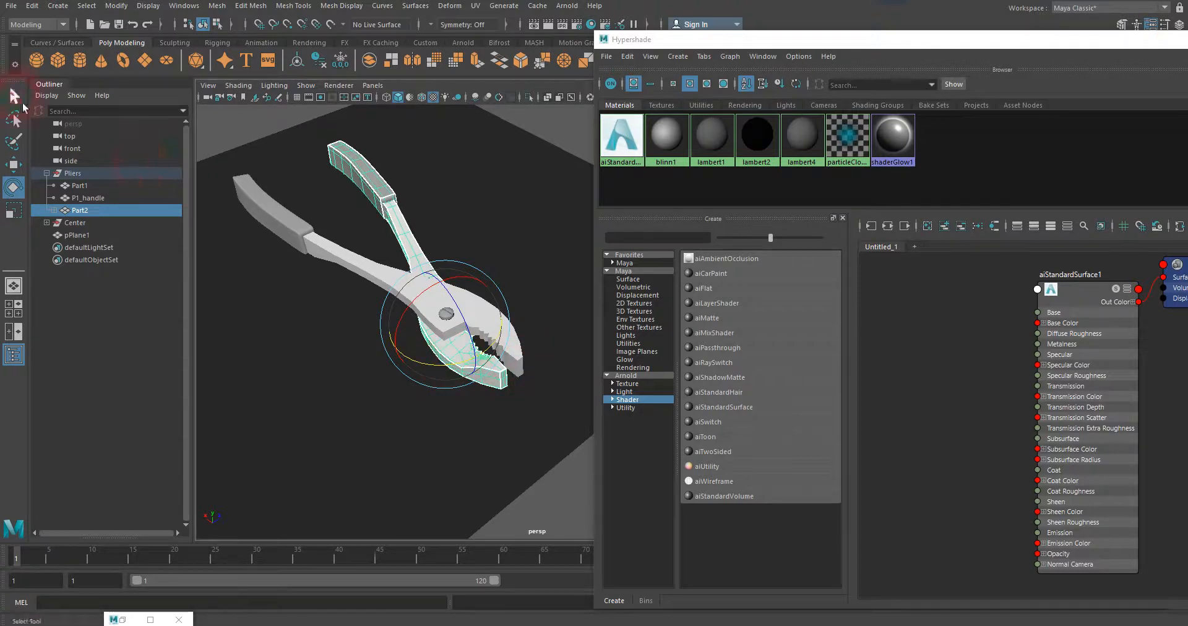
- Select the upper jaw half, Part1, and assign the aiStandardSurface1 material to it
key("q")
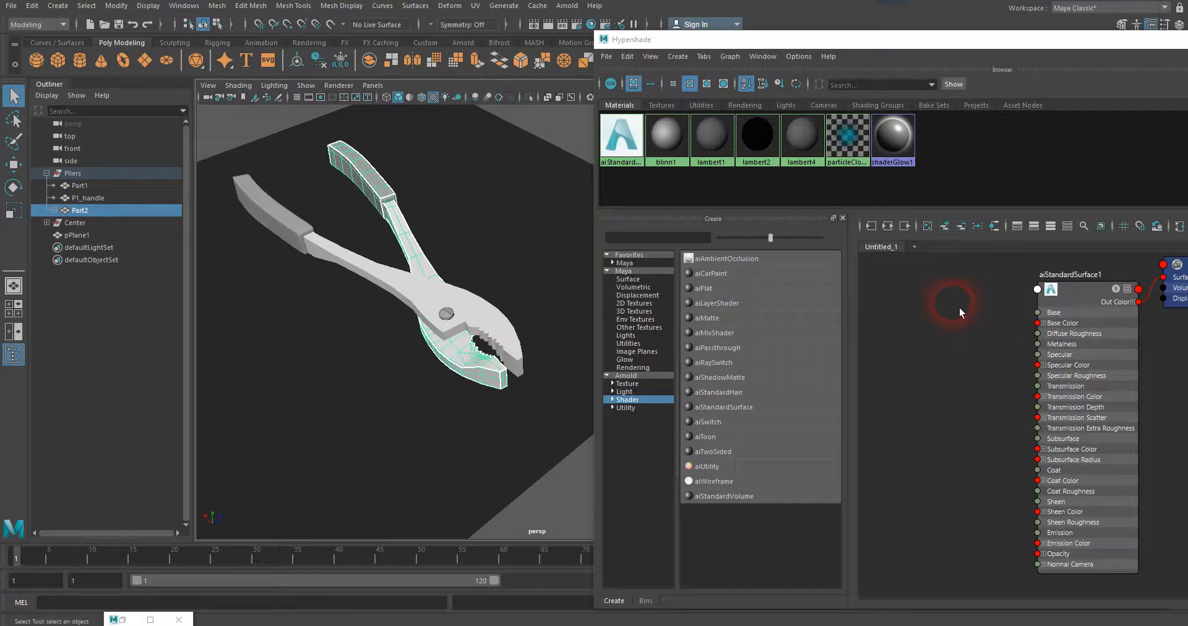
left_click(492, 329)
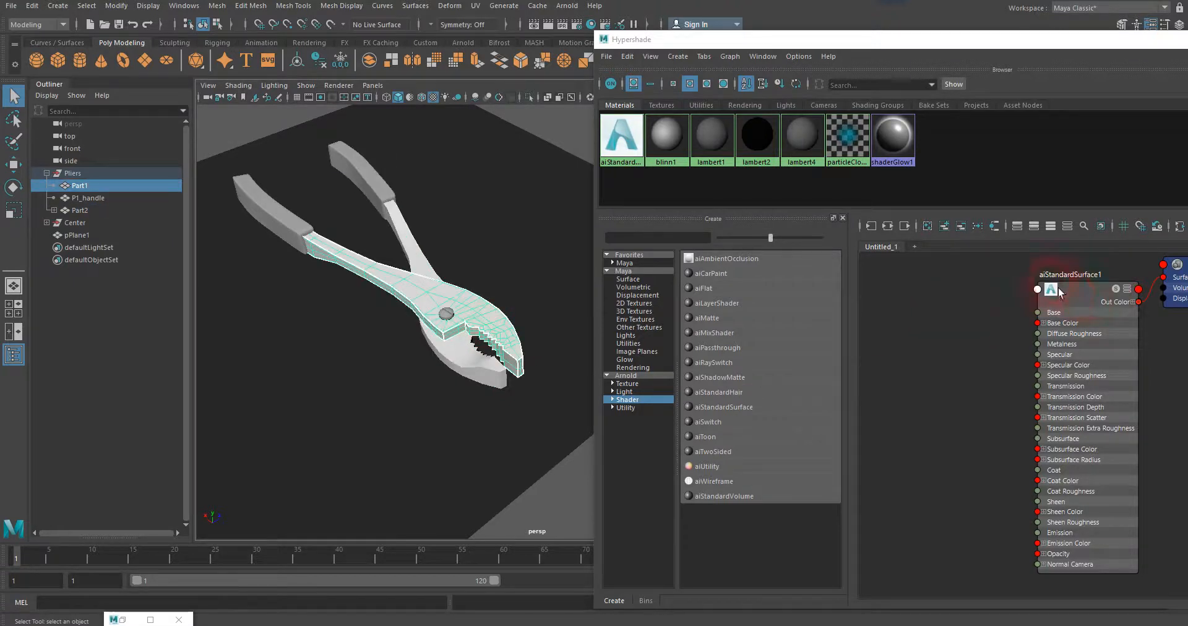
right_click_drag(1027, 289, 1057, 255)
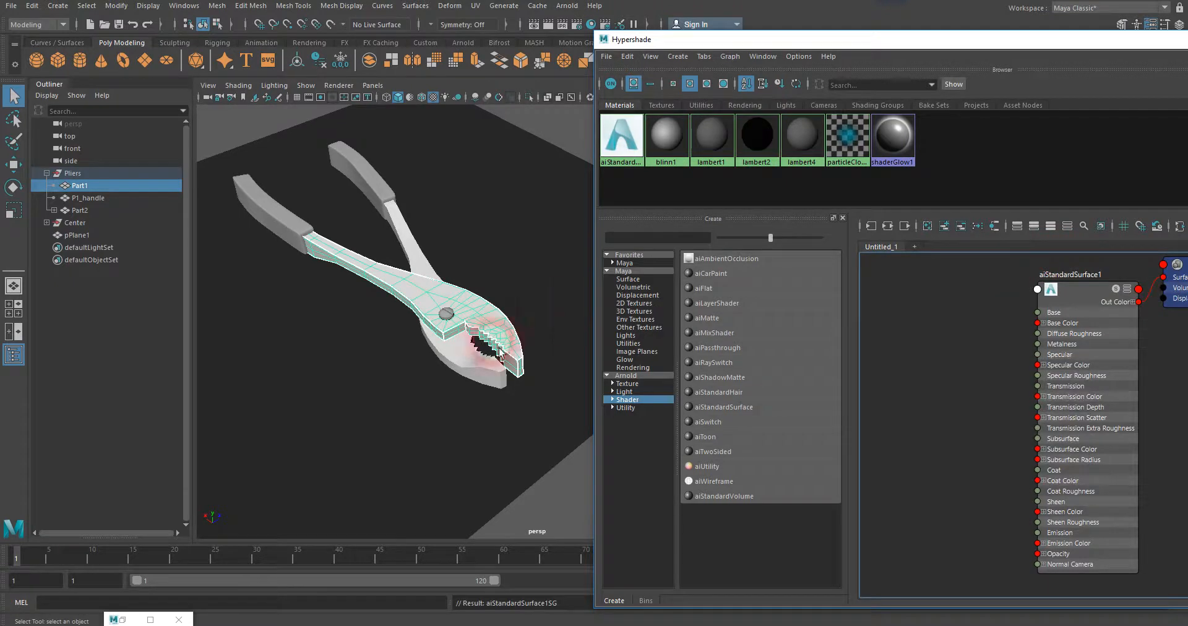
- Unparent P2_handle from Part2 and place it directly under the Pliers group in the Outliner
left_click(470, 371)
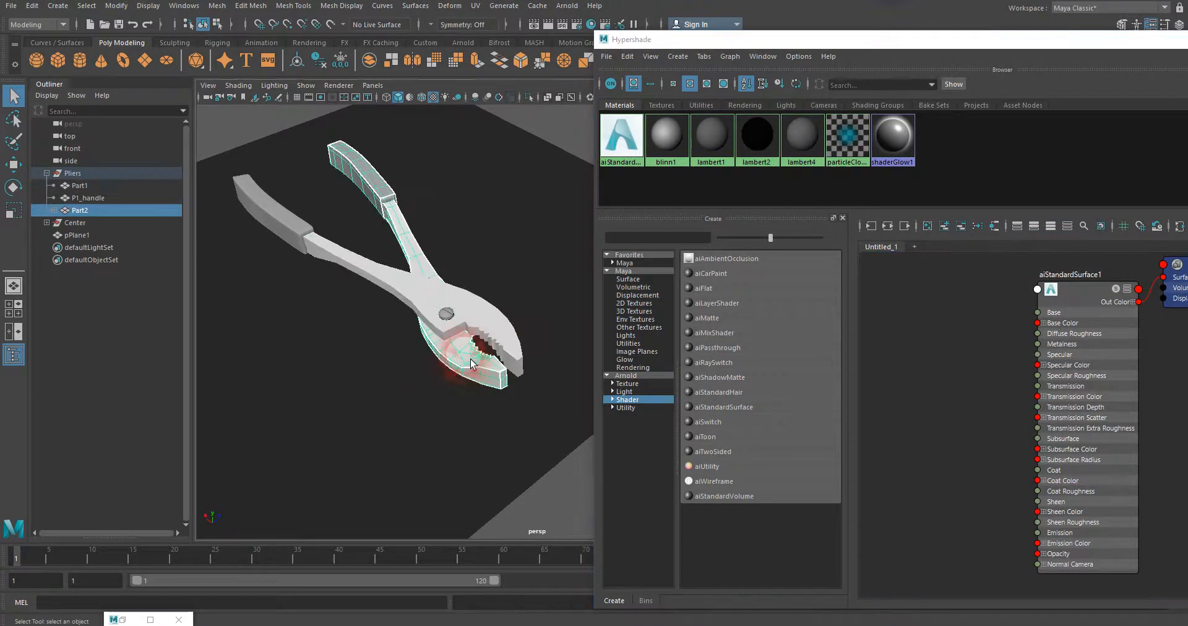
left_click(54, 210)
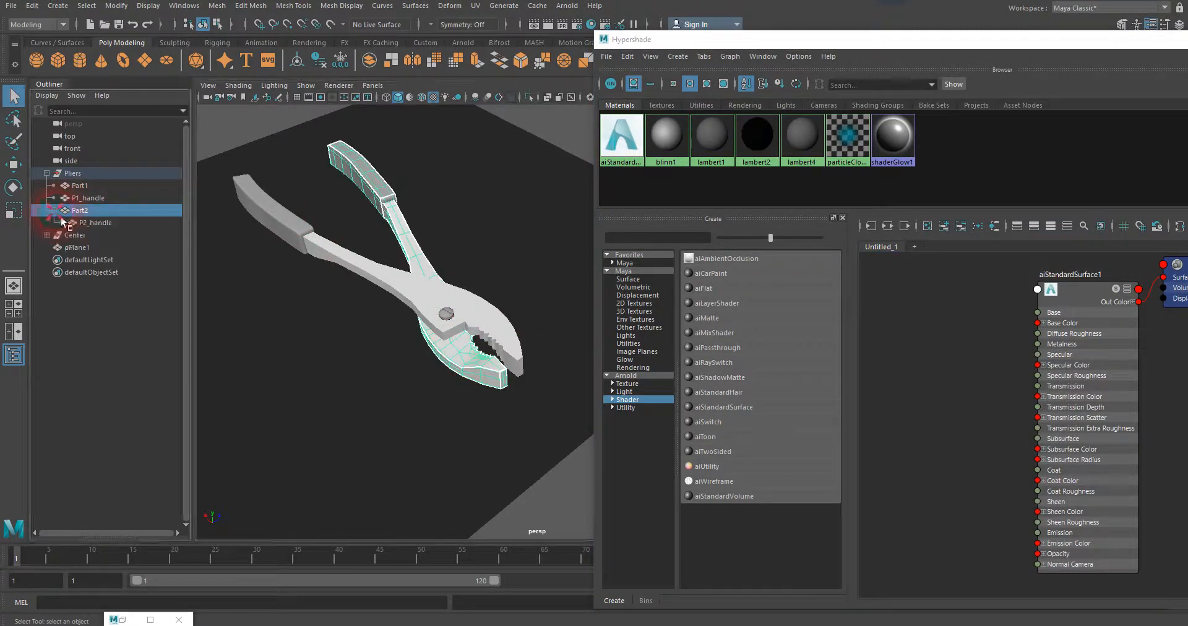
left_click(97, 222)
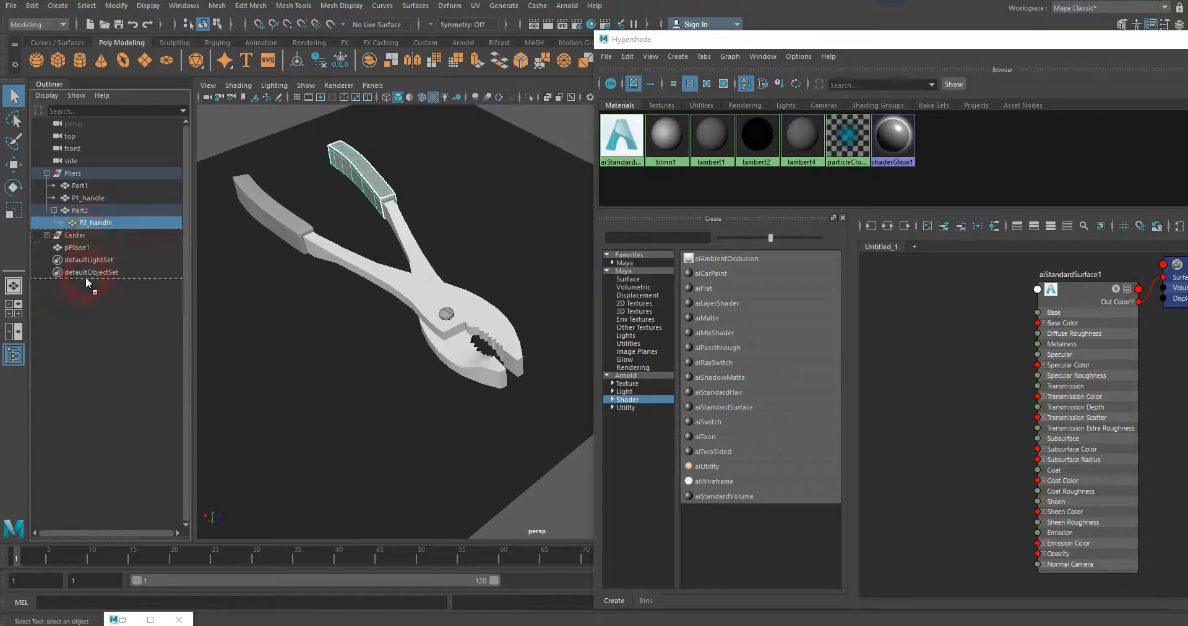
left_click_drag(65, 235, 57, 334)
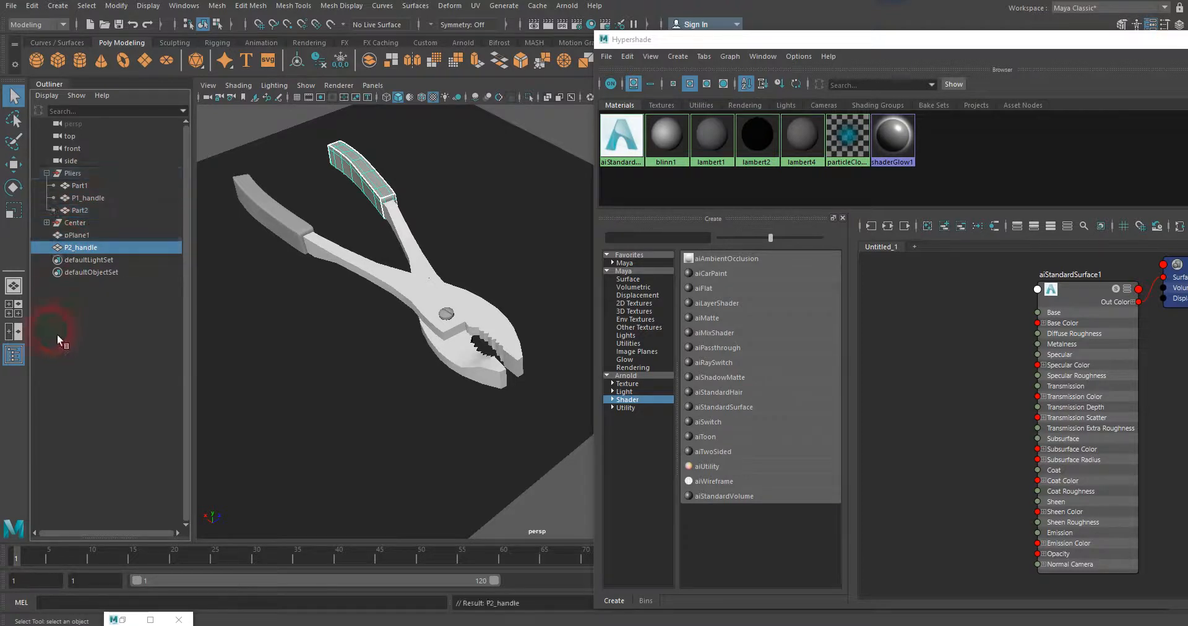
left_click_drag(82, 254, 73, 176)
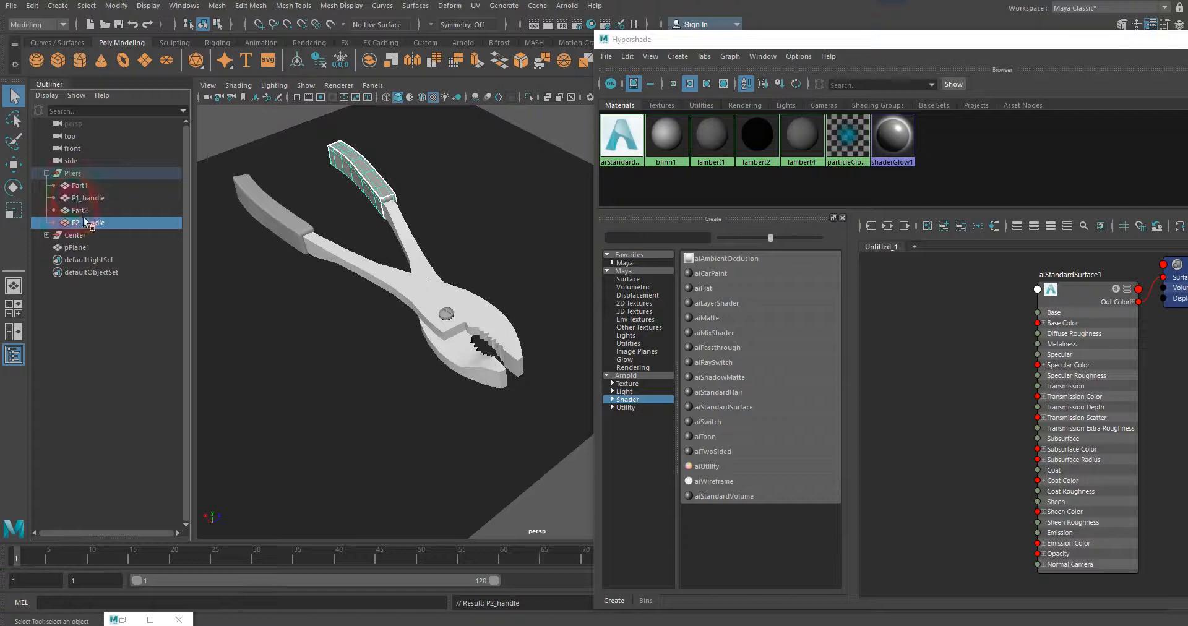
- Select the lower jaw half, Part2, and assign the aiStandardSurface1 material to it, moving the Hypershade out of the way
left_click(491, 330)
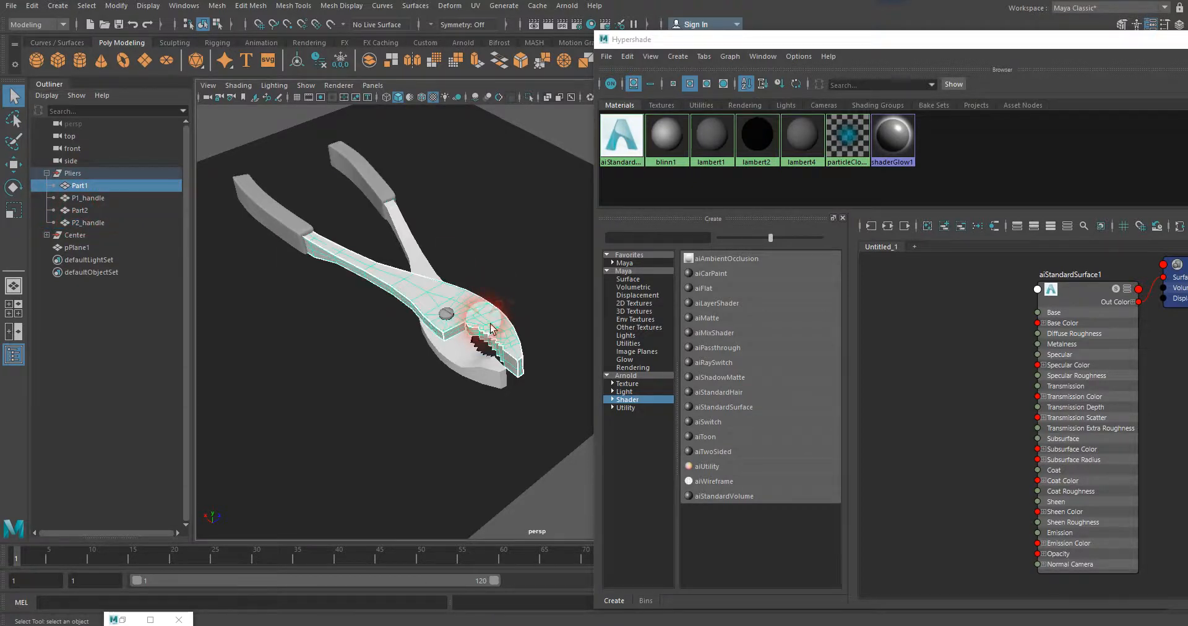
left_click(486, 394)
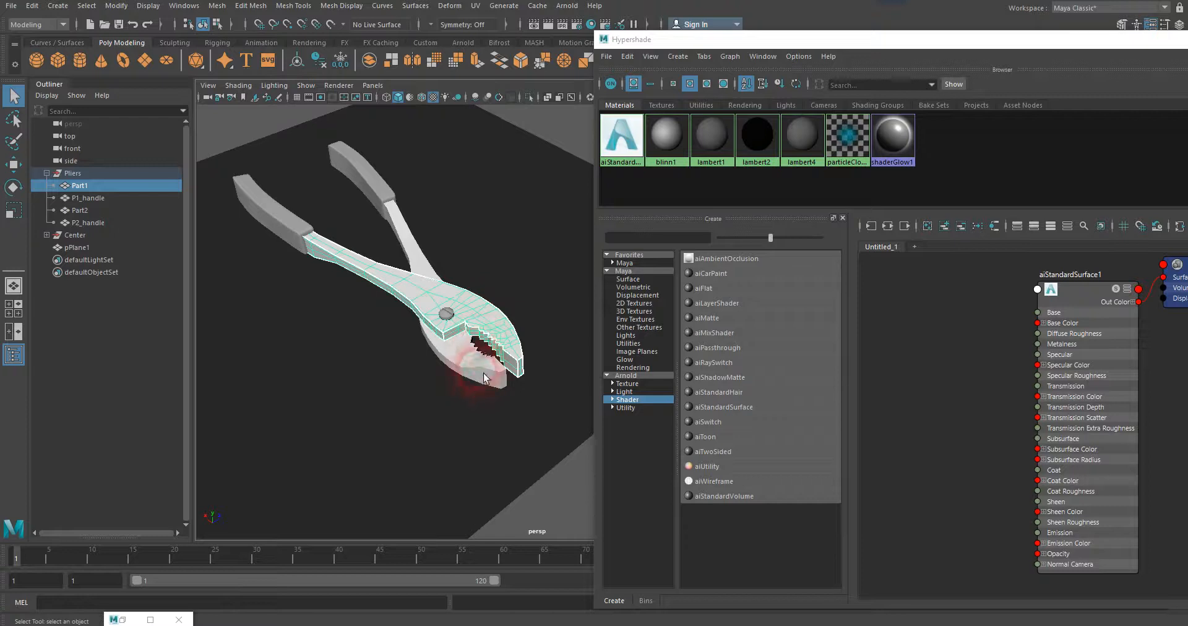
left_click(468, 359)
left_click(1002, 286)
right_click_drag(1078, 293, 1062, 256)
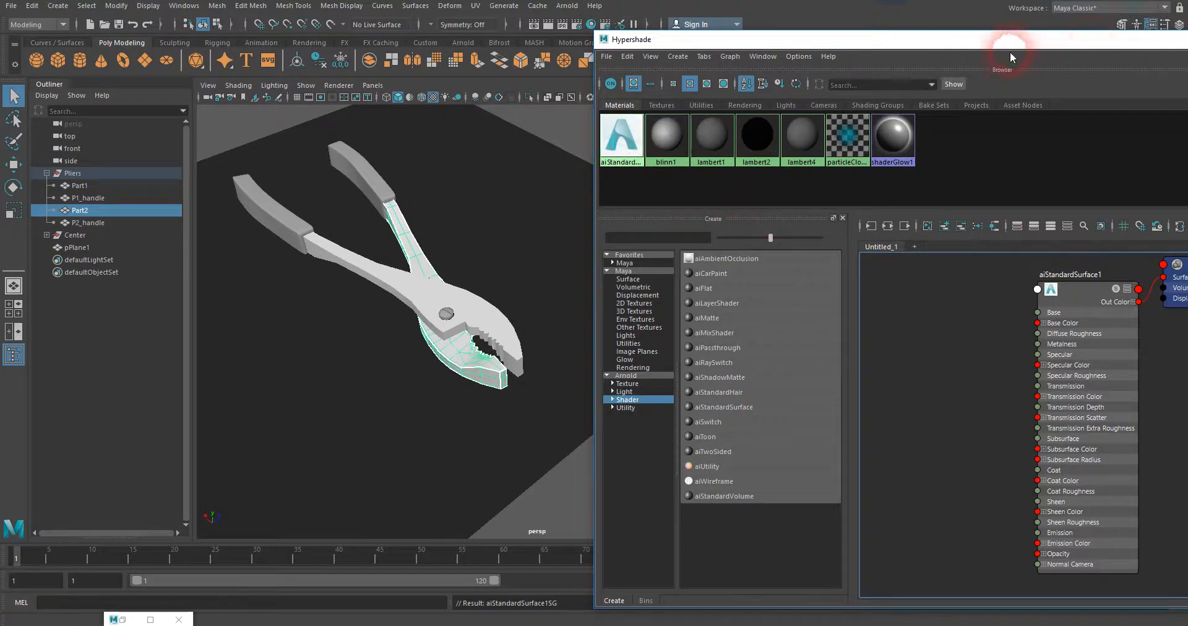
left_click_drag(1011, 55, 1187, 54)
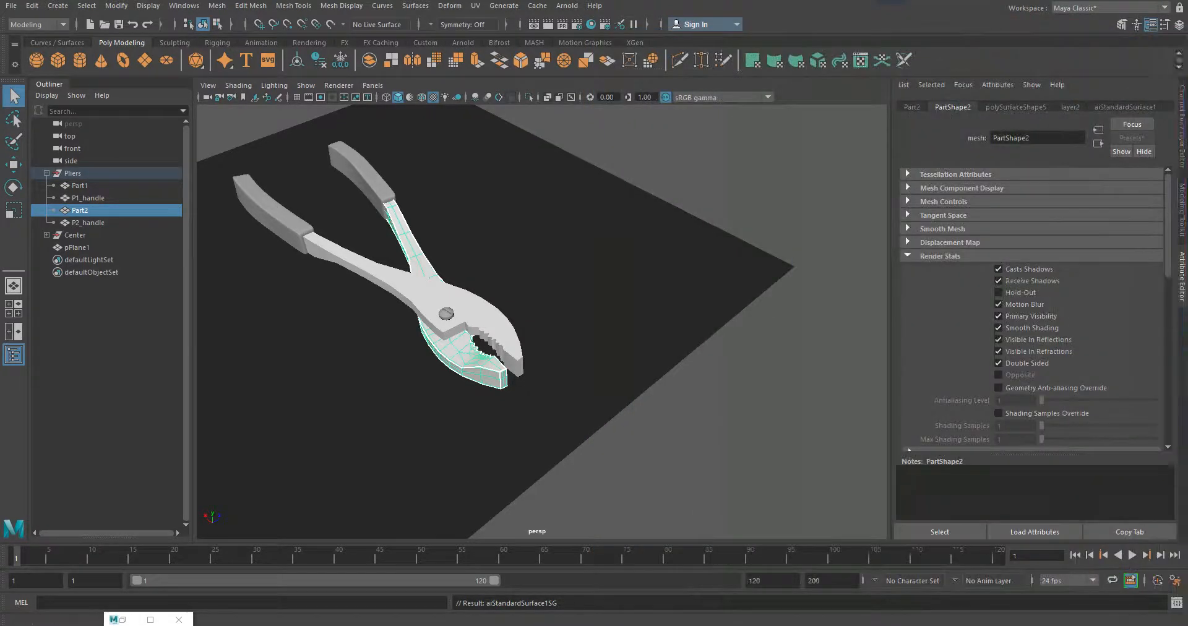
- Create a directional light, rotate it toward the pliers and move it off beside them
left_click_drag(515, 266, 629, 269, "alt")
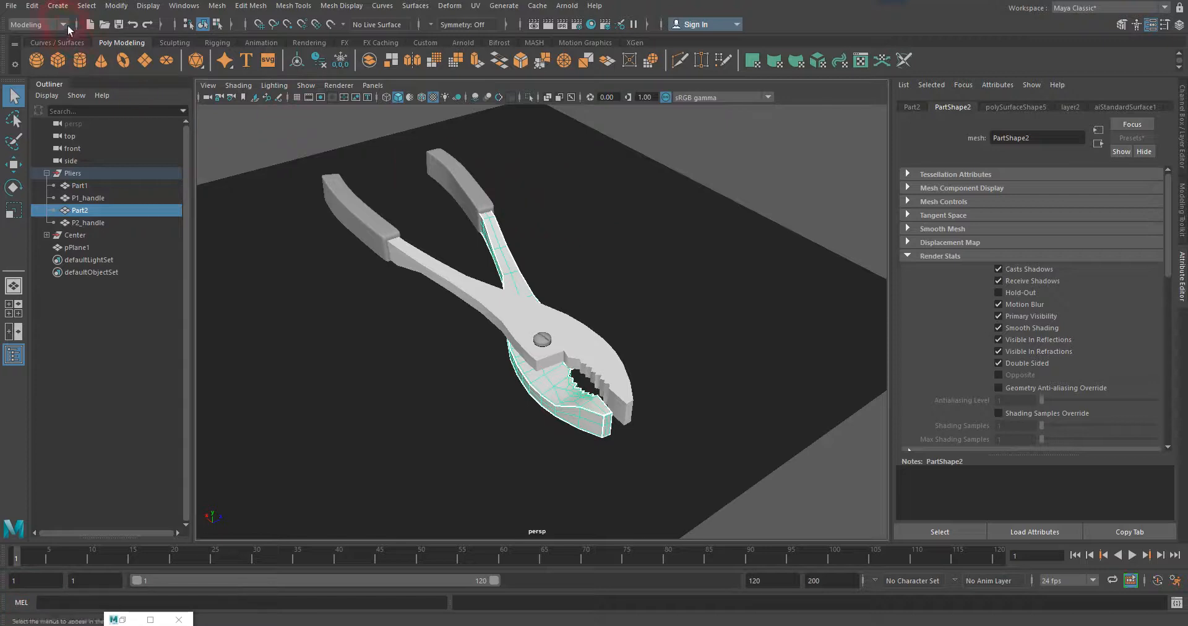
left_click(58, 6)
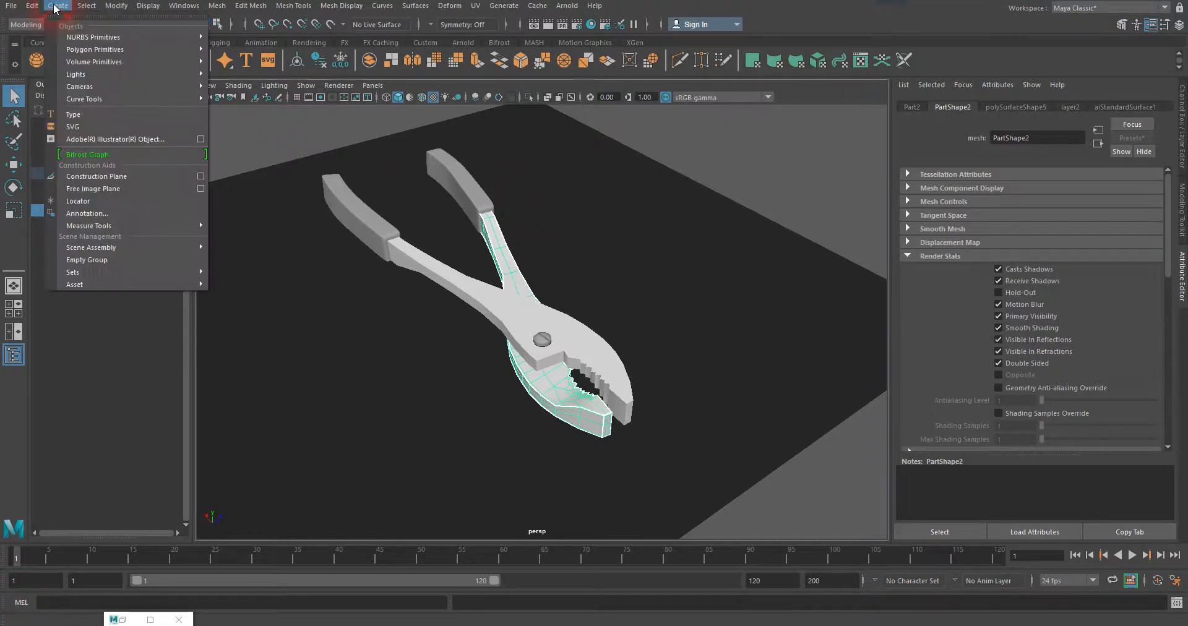
mouse_move(155, 75)
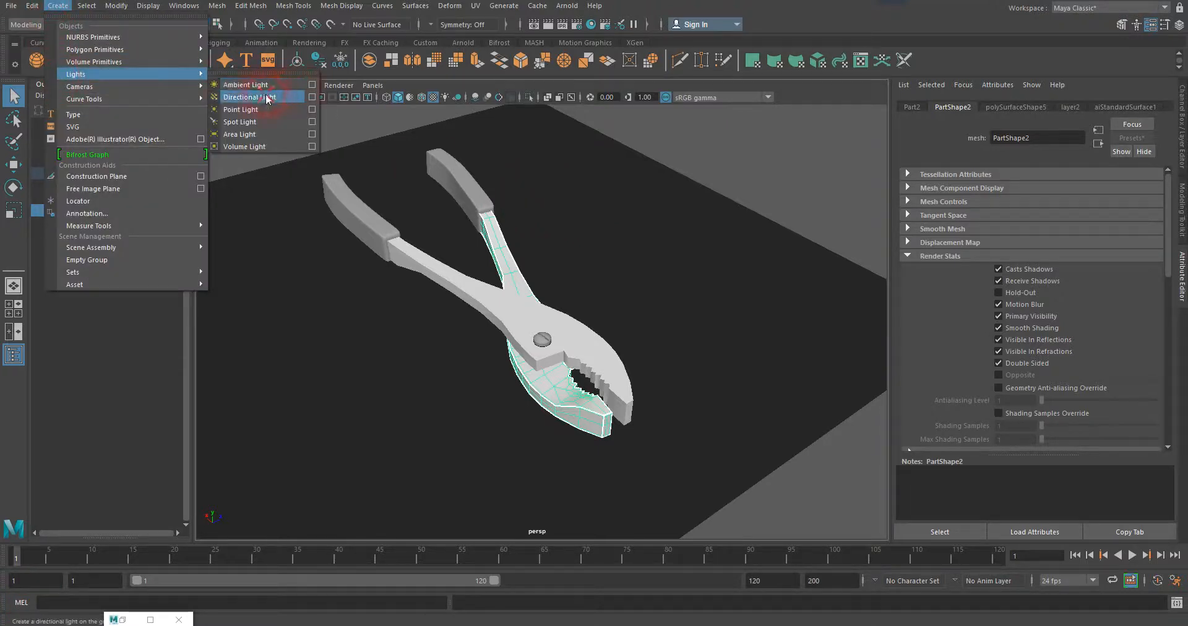
left_click(290, 97)
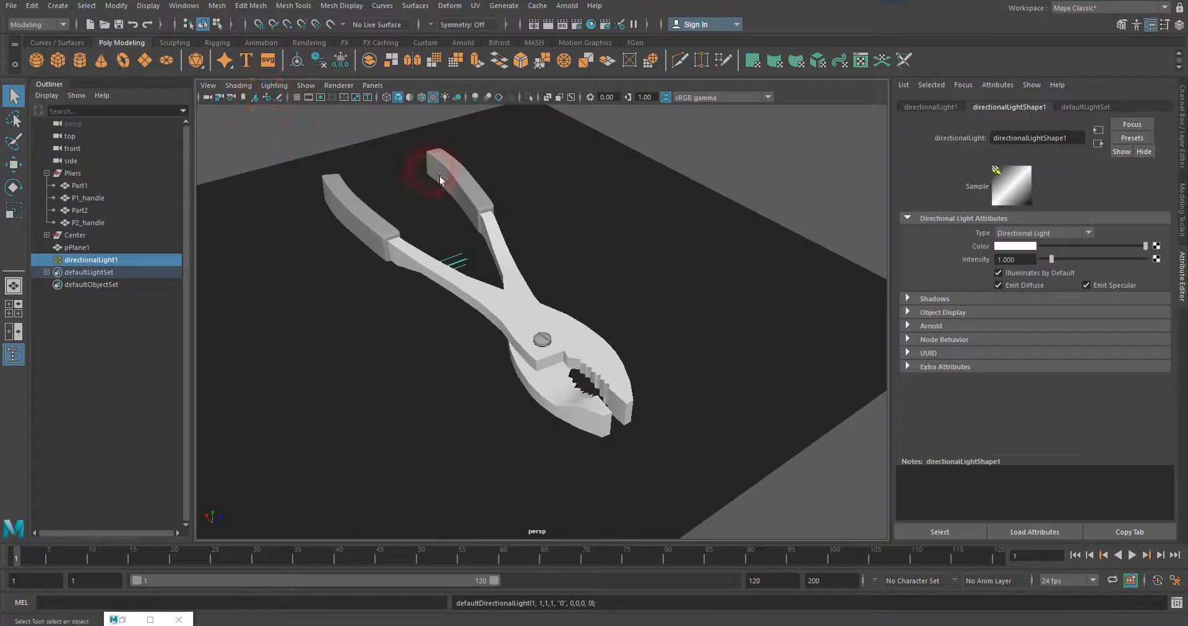
left_click(13, 187)
left_click_drag(427, 234, 576, 203)
key("w")
scroll(520, 303, "up", 5)
left_click_drag(435, 265, 470, 247, "alt")
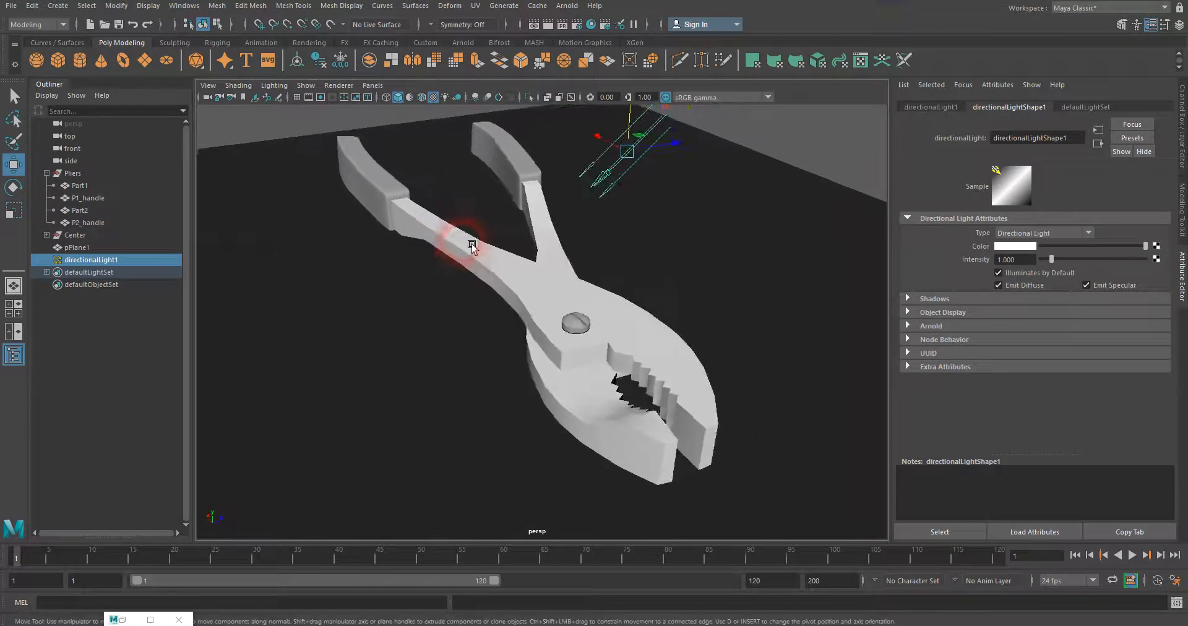
- Open the Arnold RenderView, start a live render of the perspective view and move the render window off the model
left_click(569, 6)
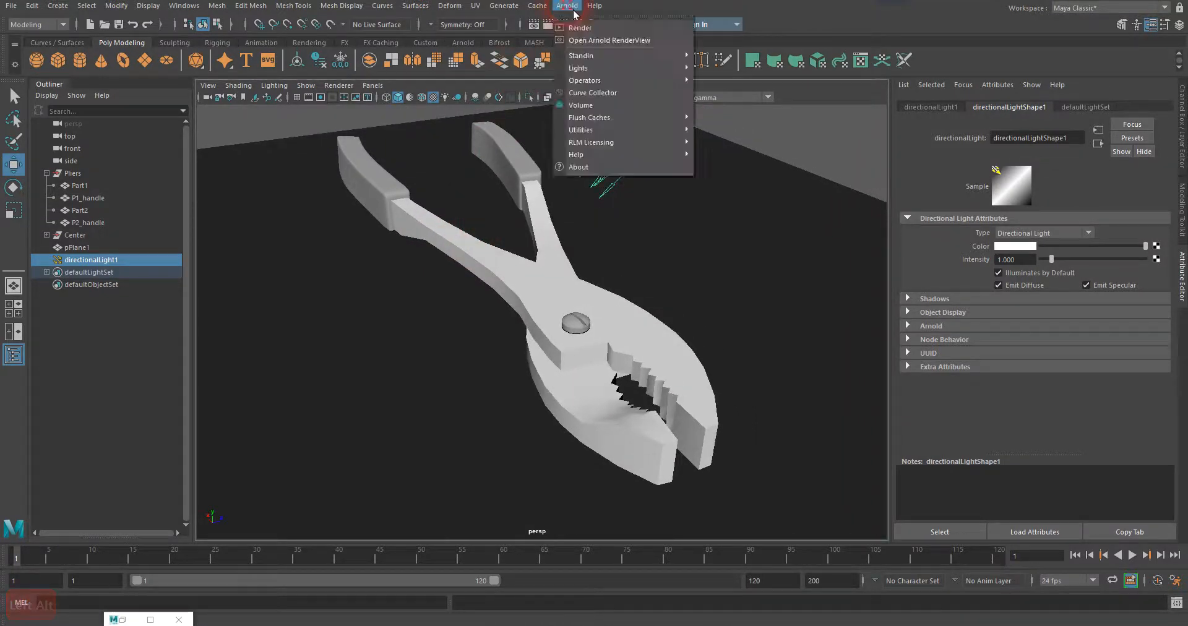
left_click(587, 40)
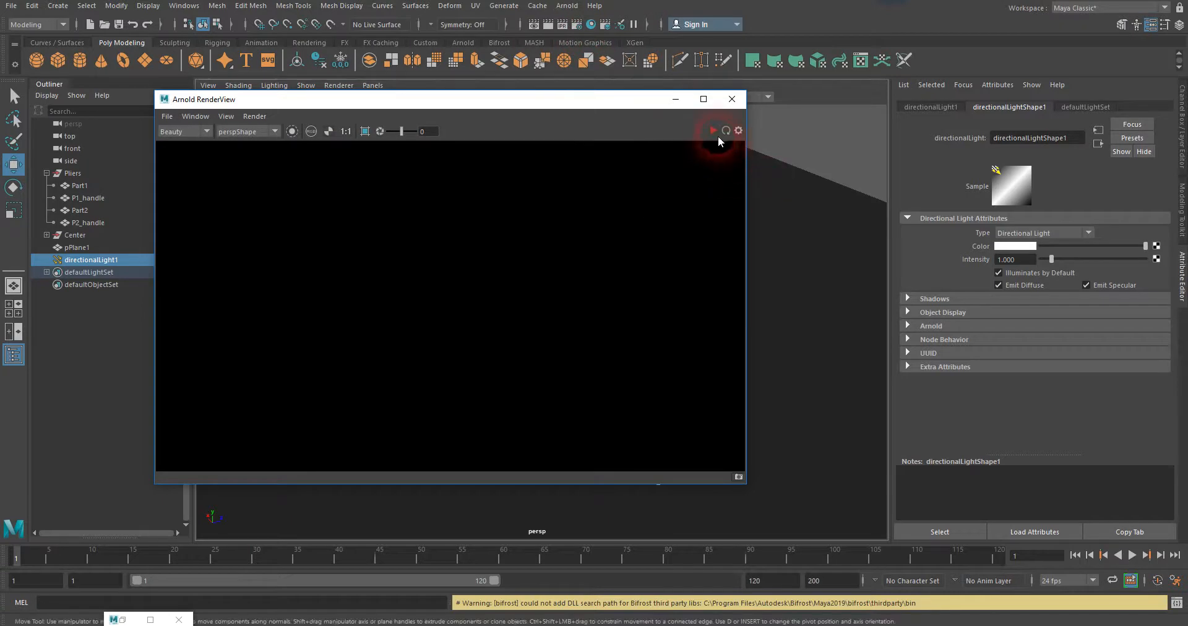
left_click(713, 130)
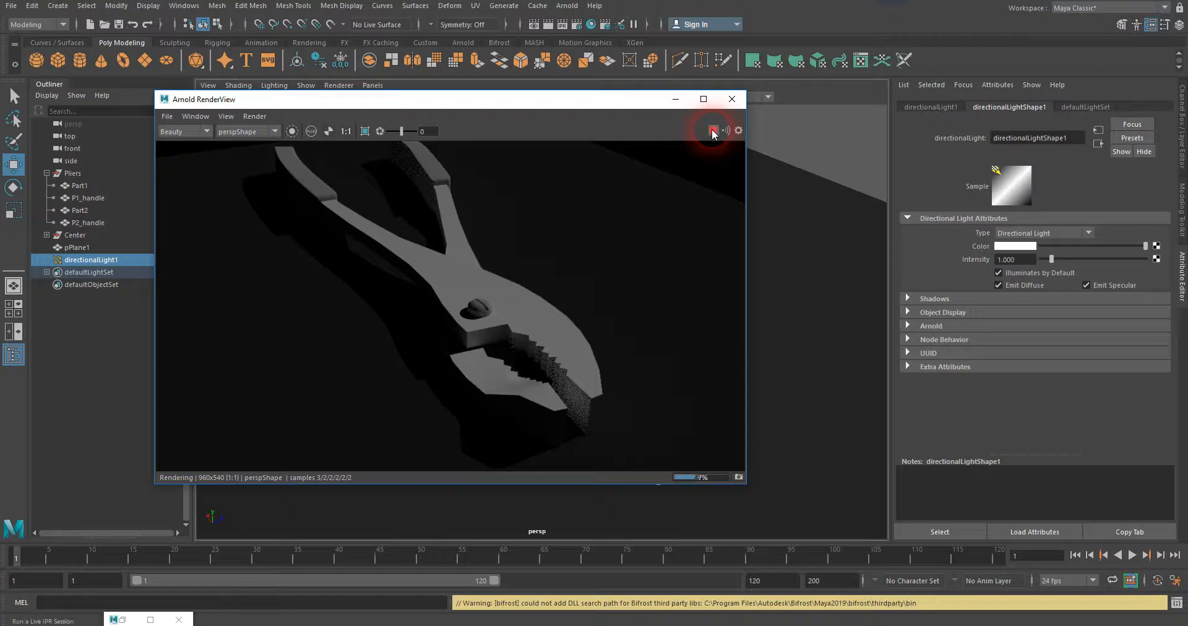
left_click_drag(592, 99, 999, 75)
- Turn on smooth mesh preview for the pliers halves Part1 and Part2 and compare them in the live render
left_click(538, 296)
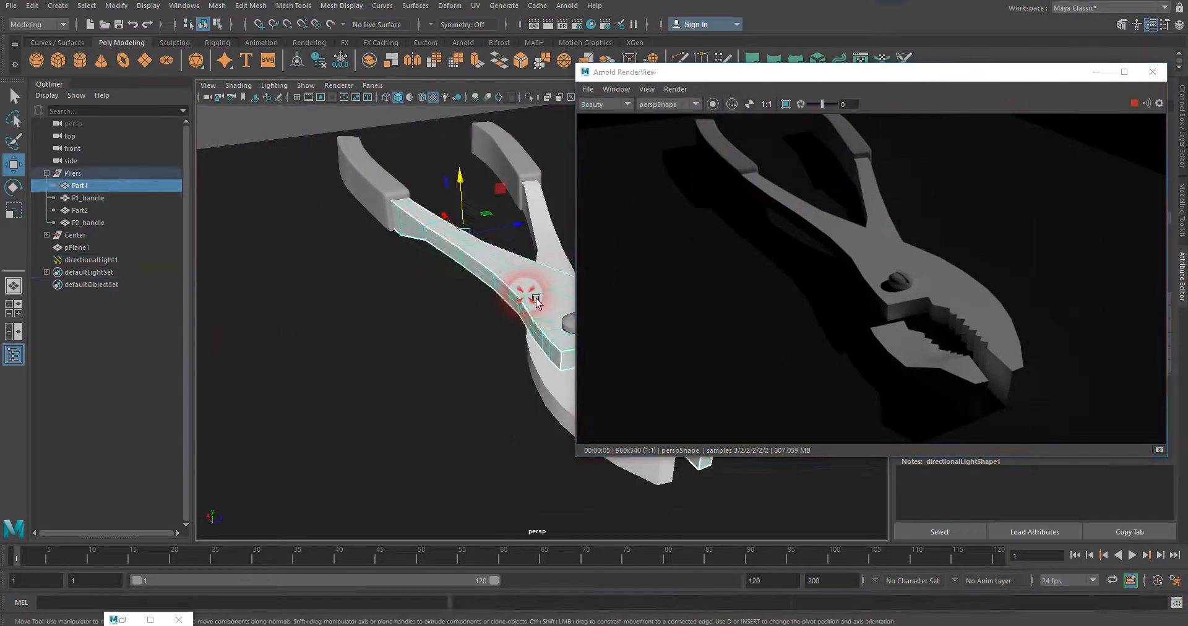
key("3")
left_click(567, 404)
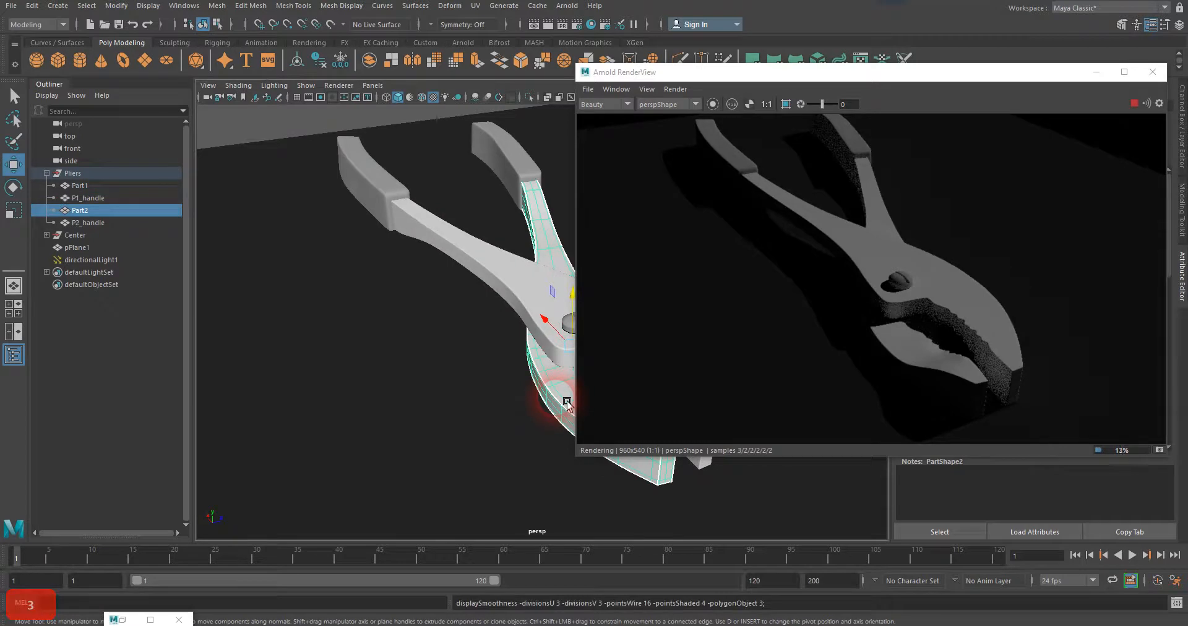
left_click_drag(794, 73, 73, 145)
left_click(552, 314)
left_click(470, 373)
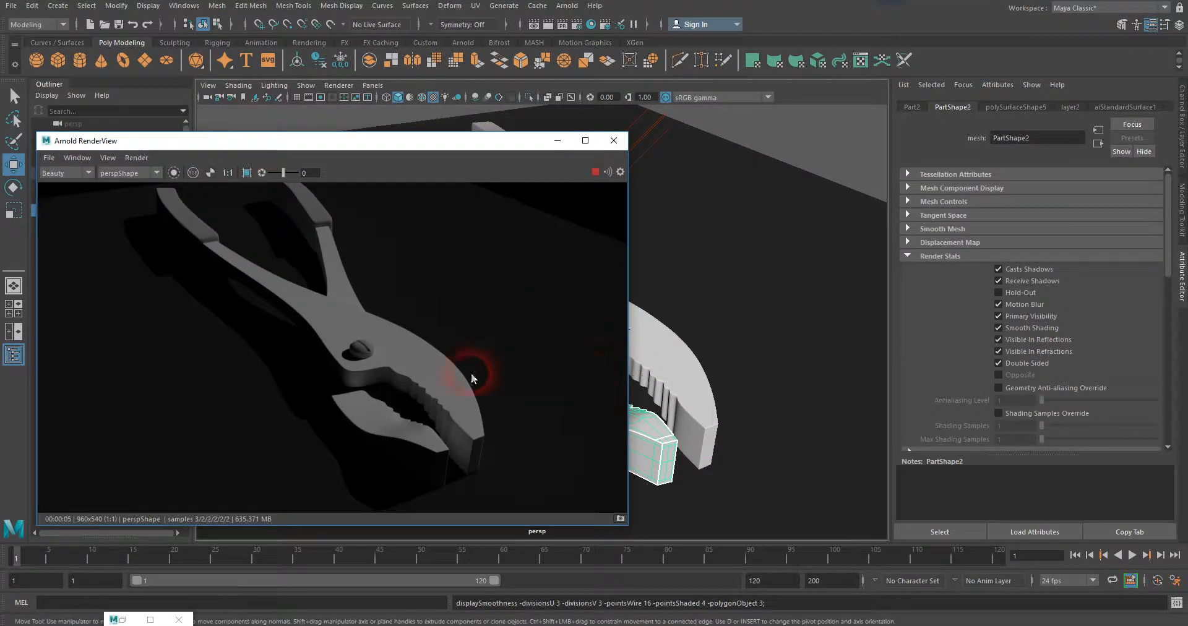
left_click(496, 376)
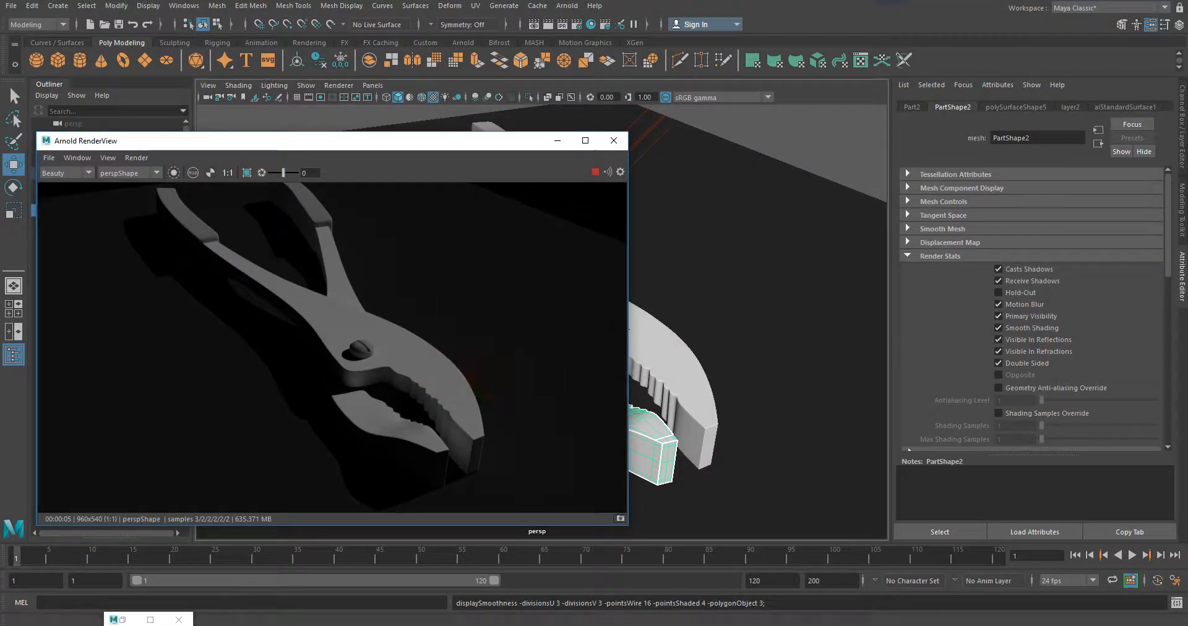
- Select aiStandardSurface1 and resize and arrange the Hypershade and Arnold RenderView so the render, node graph and shader attributes are all accessible
left_click_drag(1187, 62, 1129, 42)
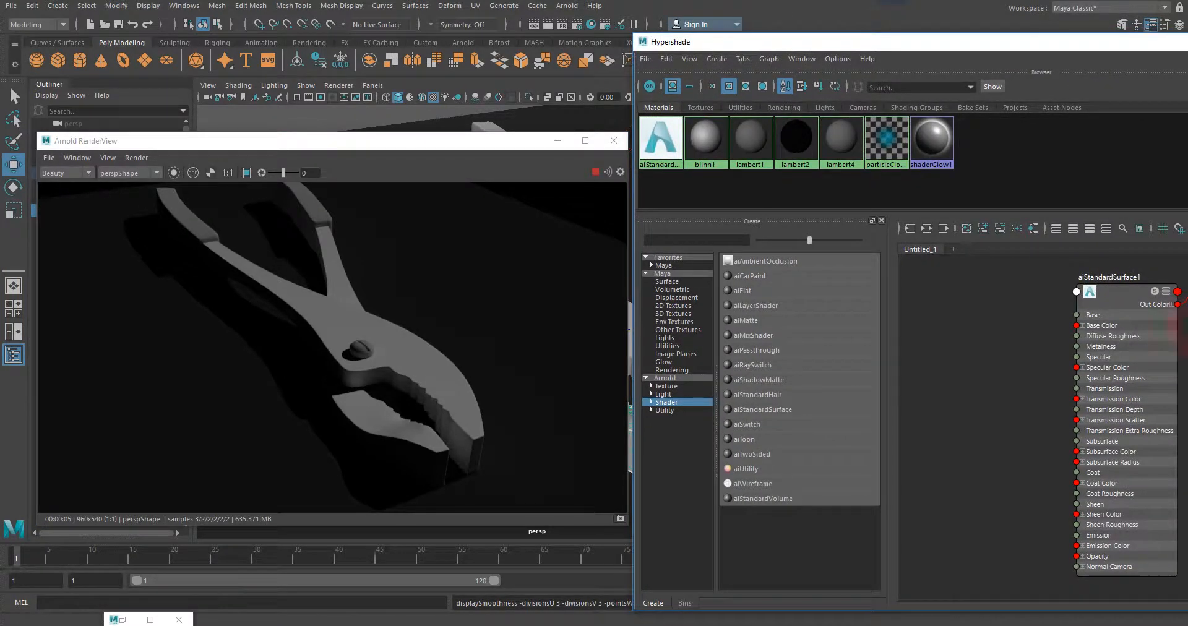
left_click_drag(1140, 319, 1107, 302)
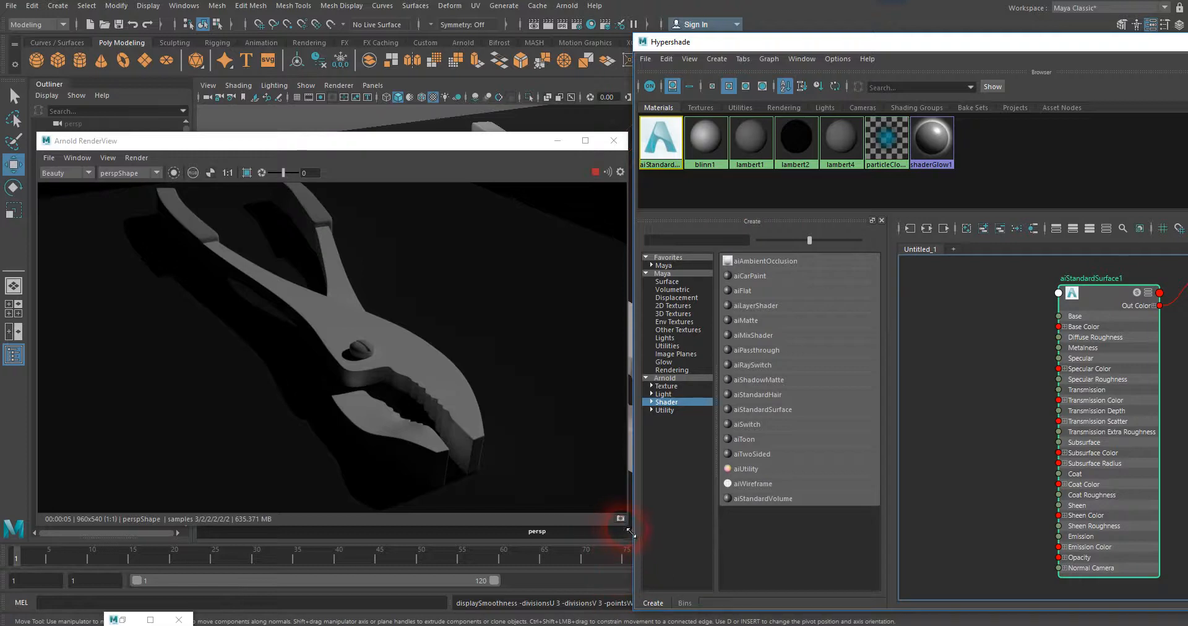
left_click_drag(631, 531, 497, 489)
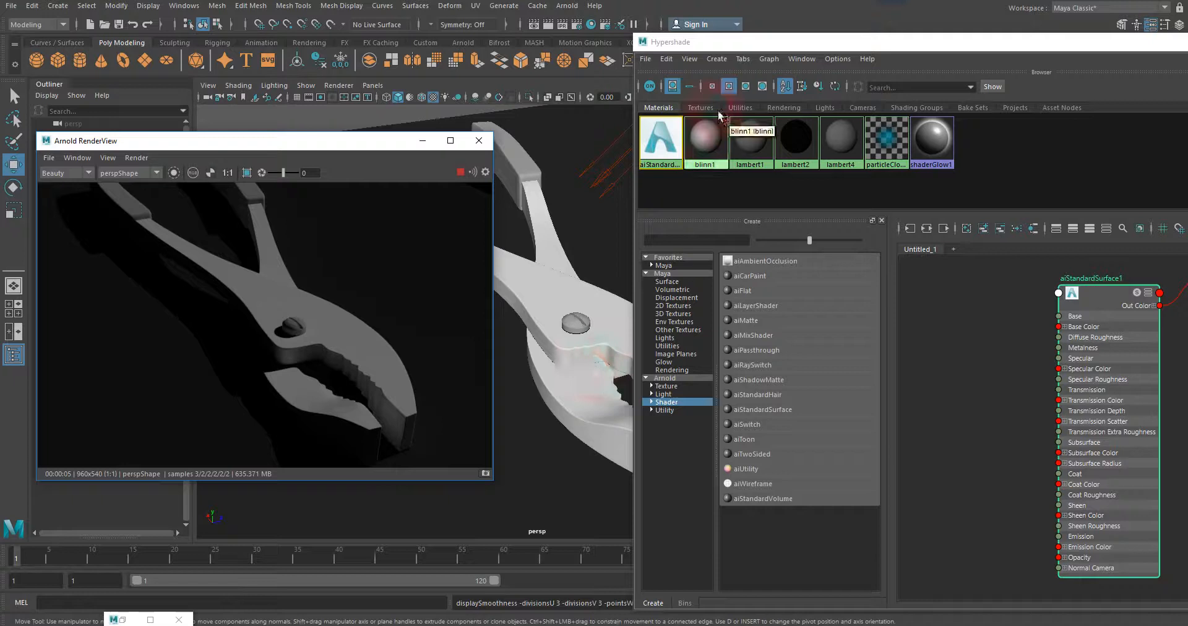
left_click_drag(778, 44, 643, 28)
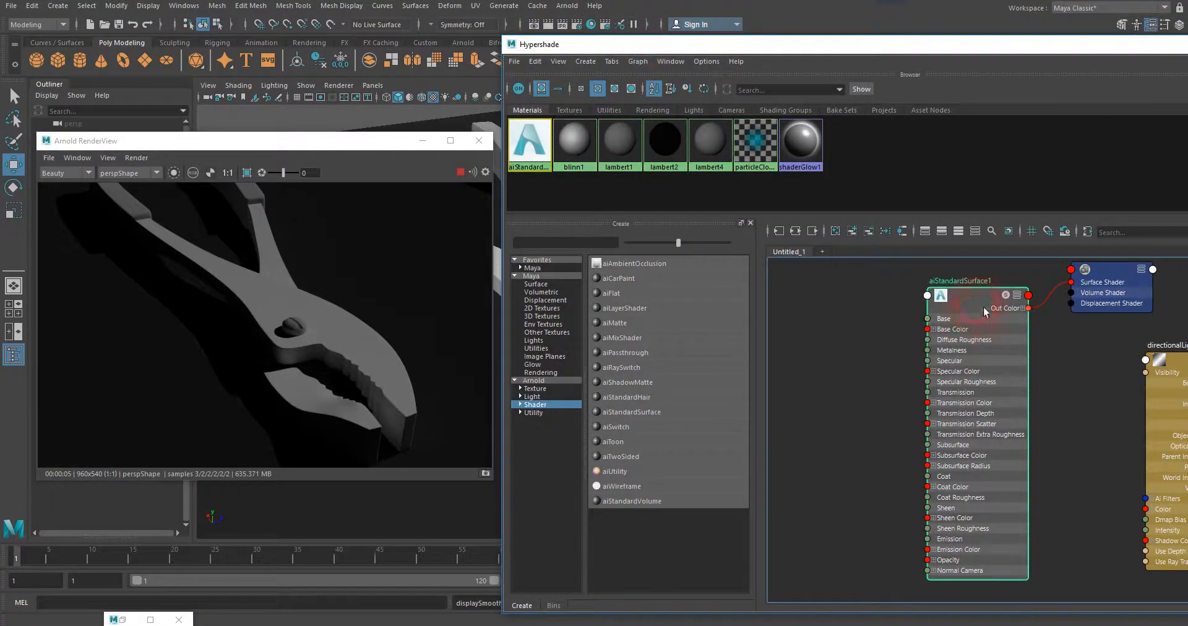
left_click_drag(986, 311, 973, 308)
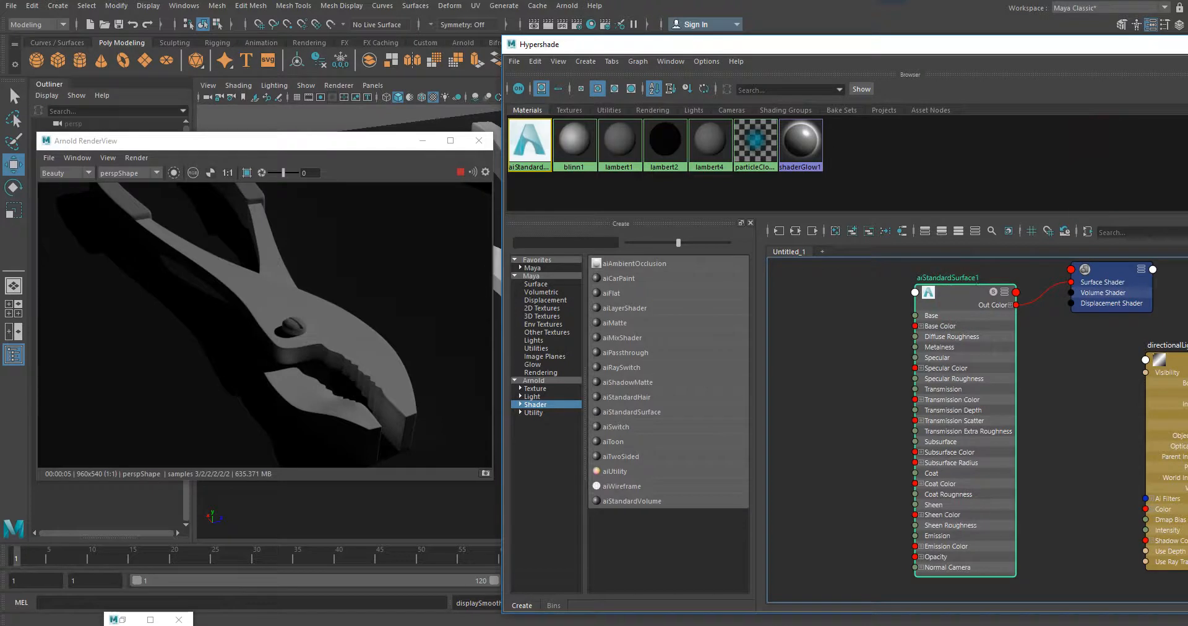
left_click_drag(1186, 328, 1077, 322)
left_click(326, 141)
left_click_drag(326, 141, 297, 7)
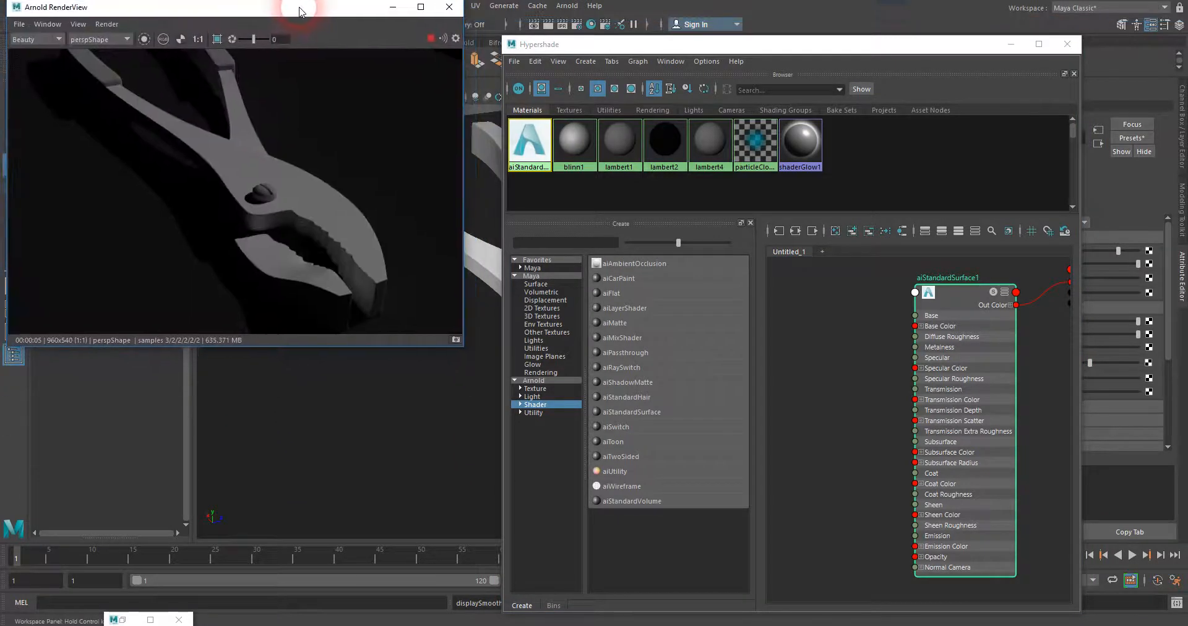
left_click_drag(746, 41, 640, 8)
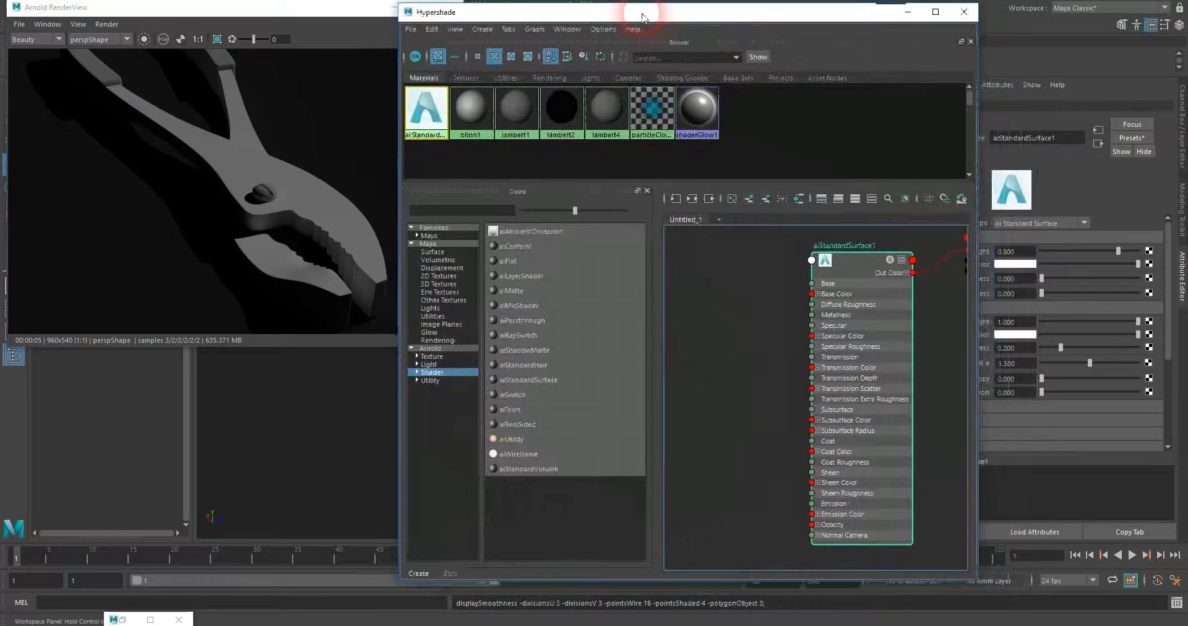
left_click_drag(987, 242, 836, 260)
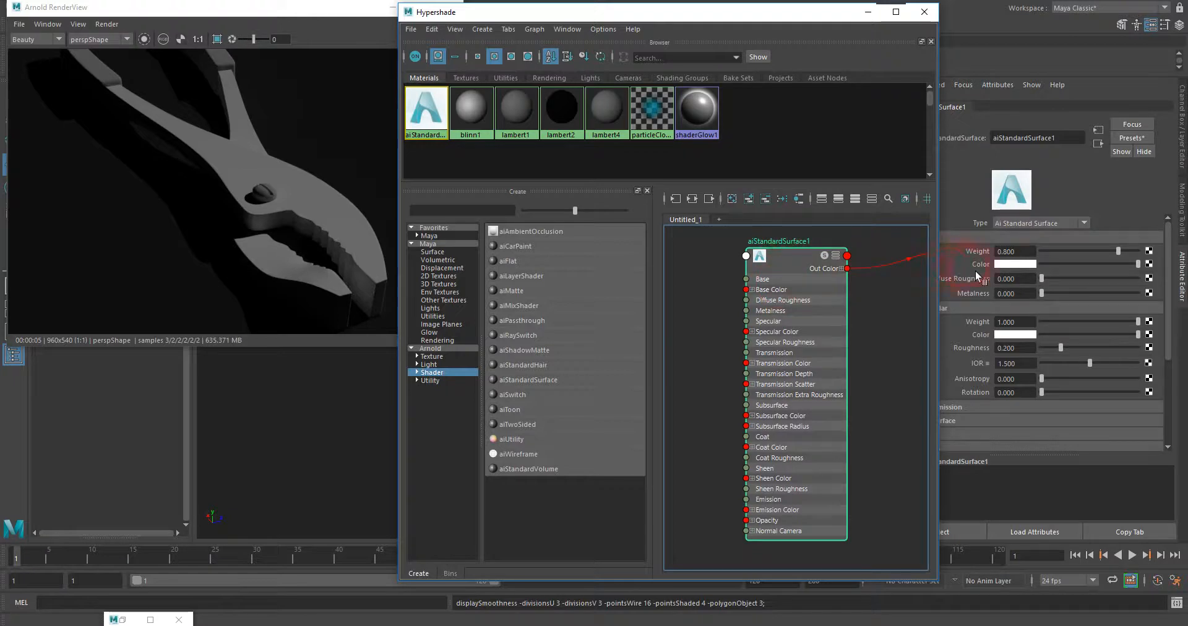
left_click_drag(815, 19, 772, 7)
- Connect a File texture to the base color of aiStandardSurface1 and load Plier_body_color.iff from the sourceimages folder
left_click(1149, 265)
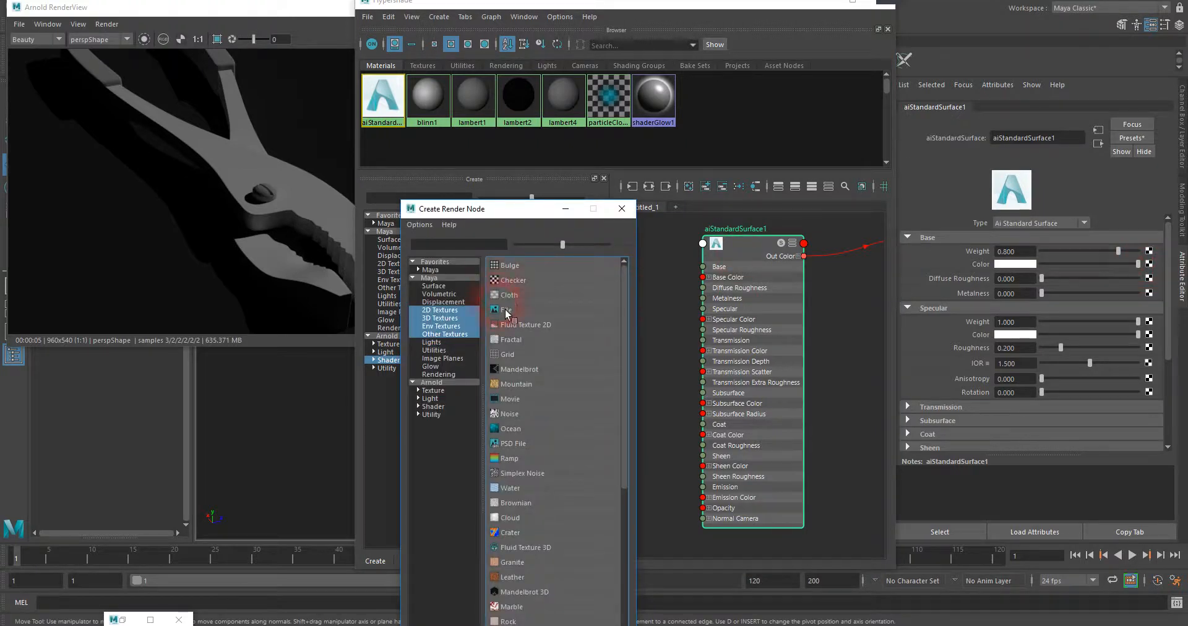
left_click(506, 311)
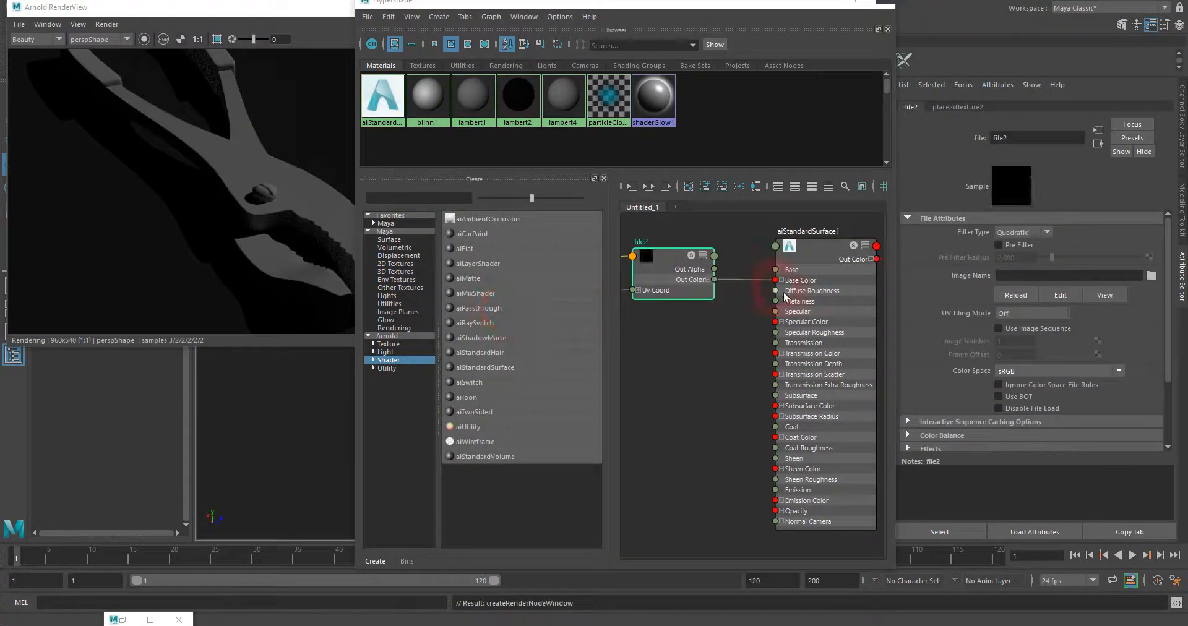
left_click_drag(670, 270, 681, 272)
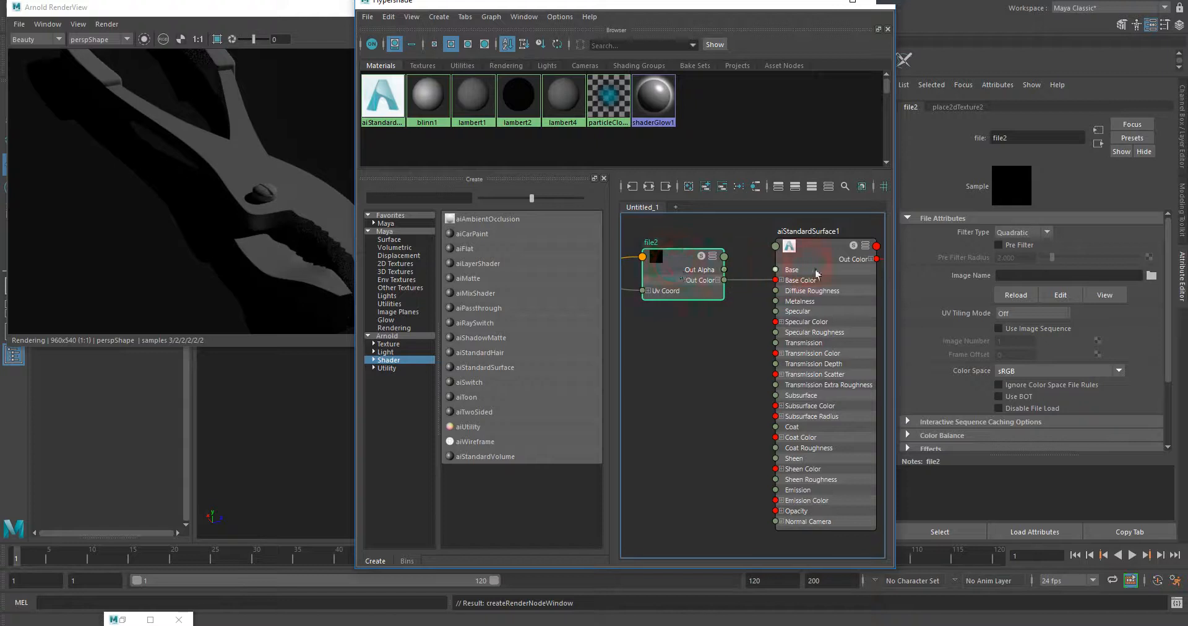
left_click(1152, 277)
left_click(527, 229)
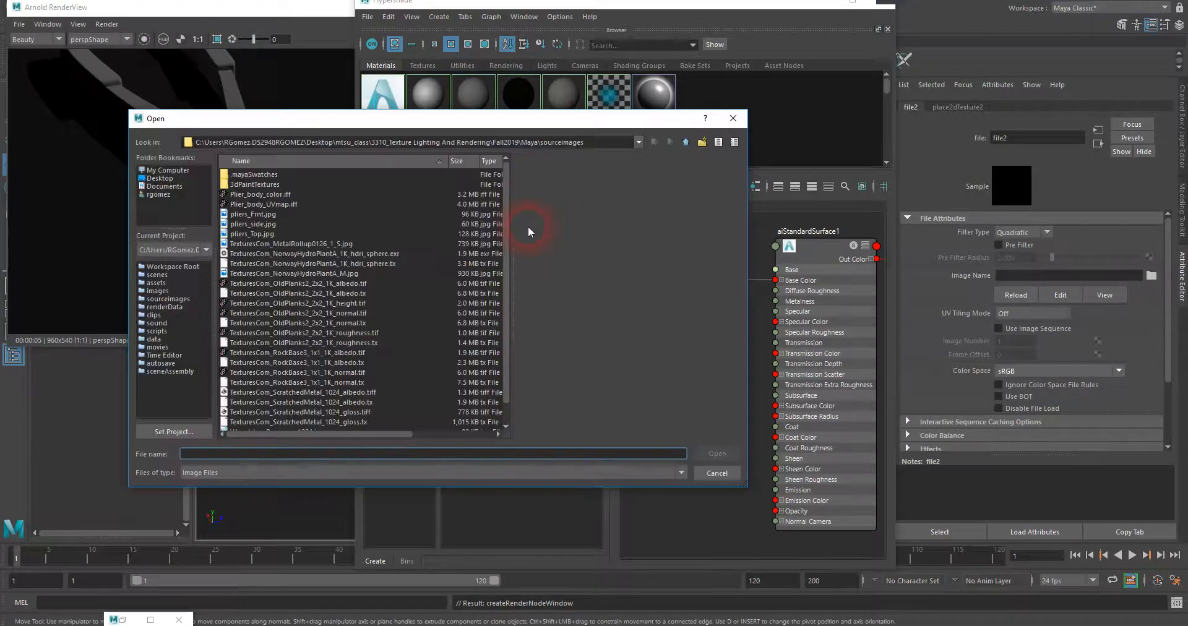
left_click(245, 196)
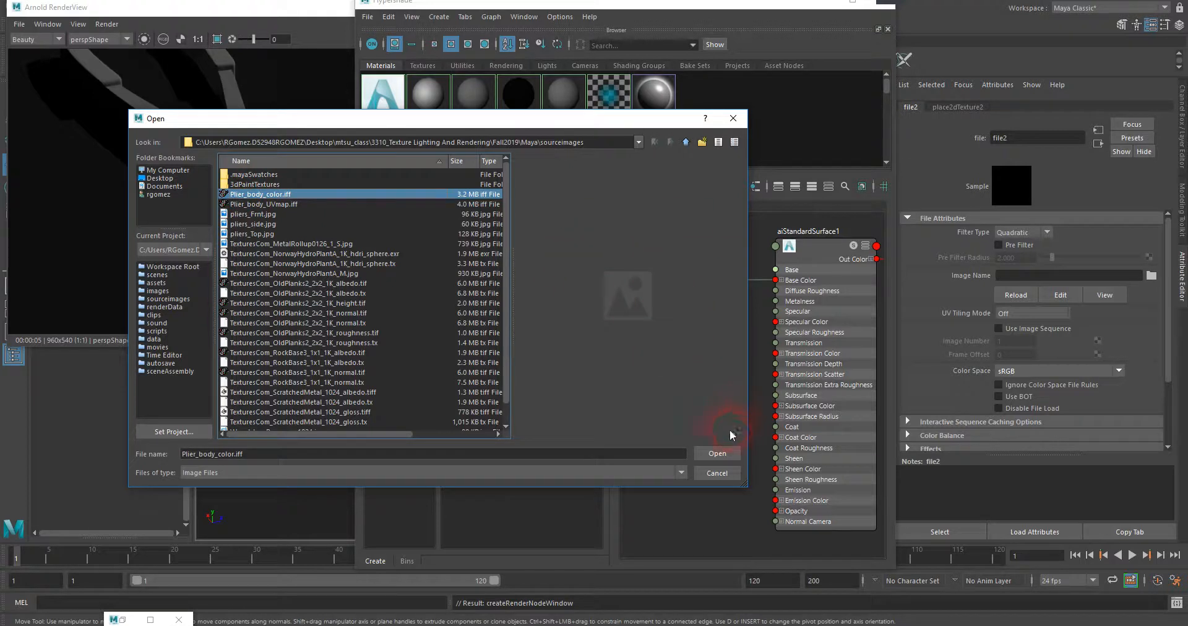
left_click(715, 455)
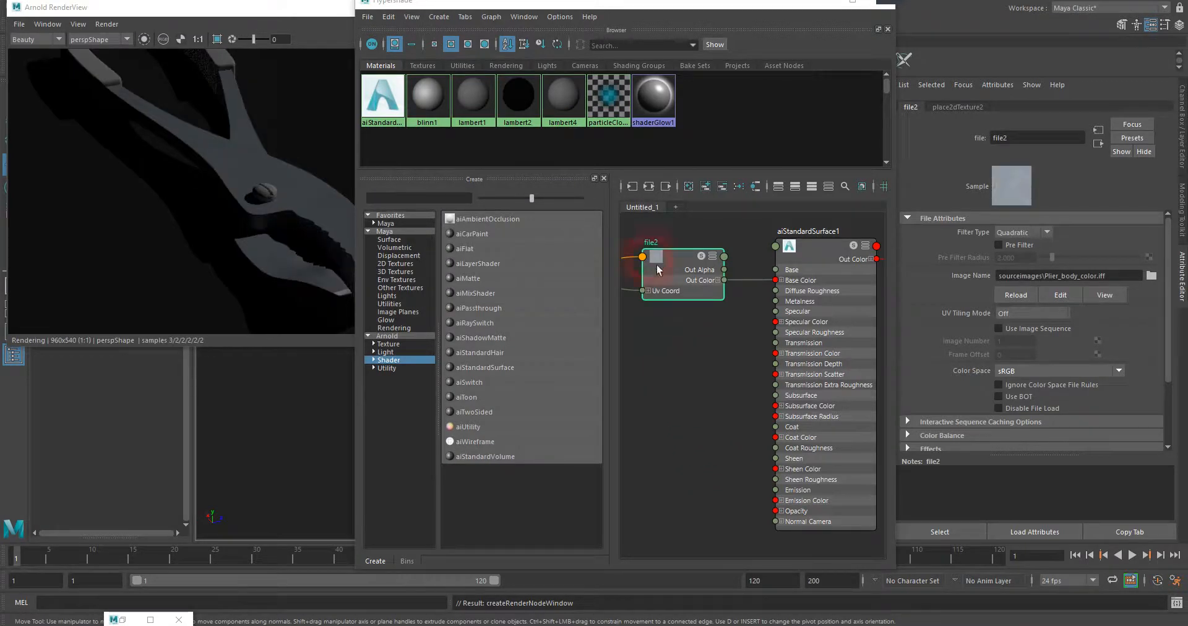
- Examine the color map on the pliers' jaws in the live render from a closer view, and minimize the render window
left_click(286, 10)
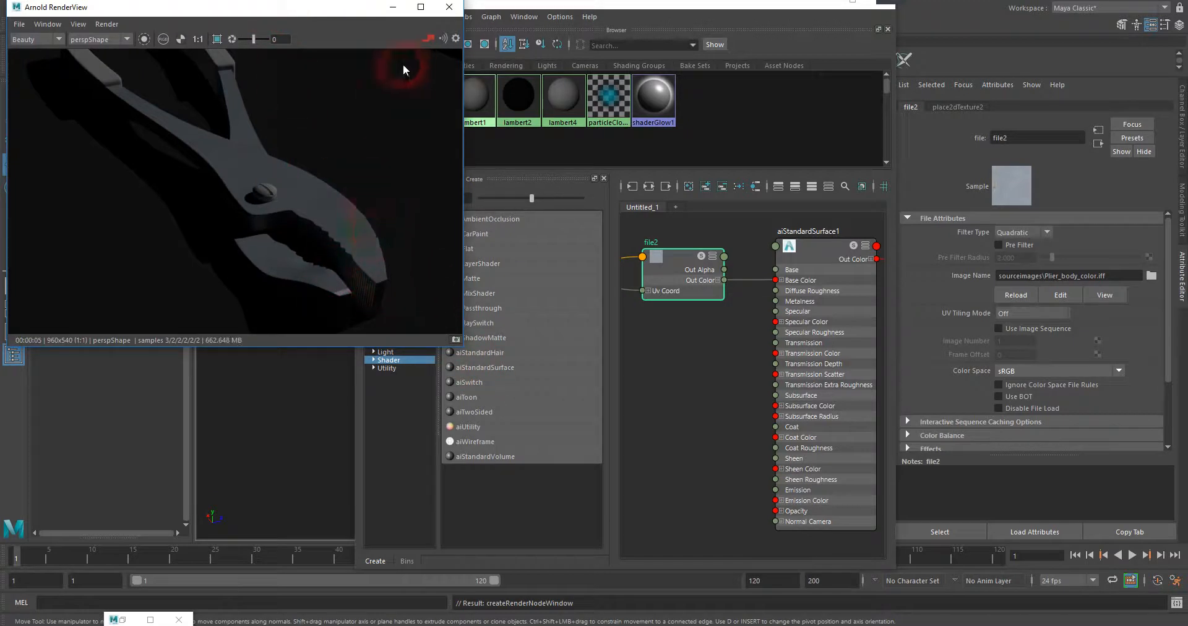
middle_click_drag(380, 240, 331, 134)
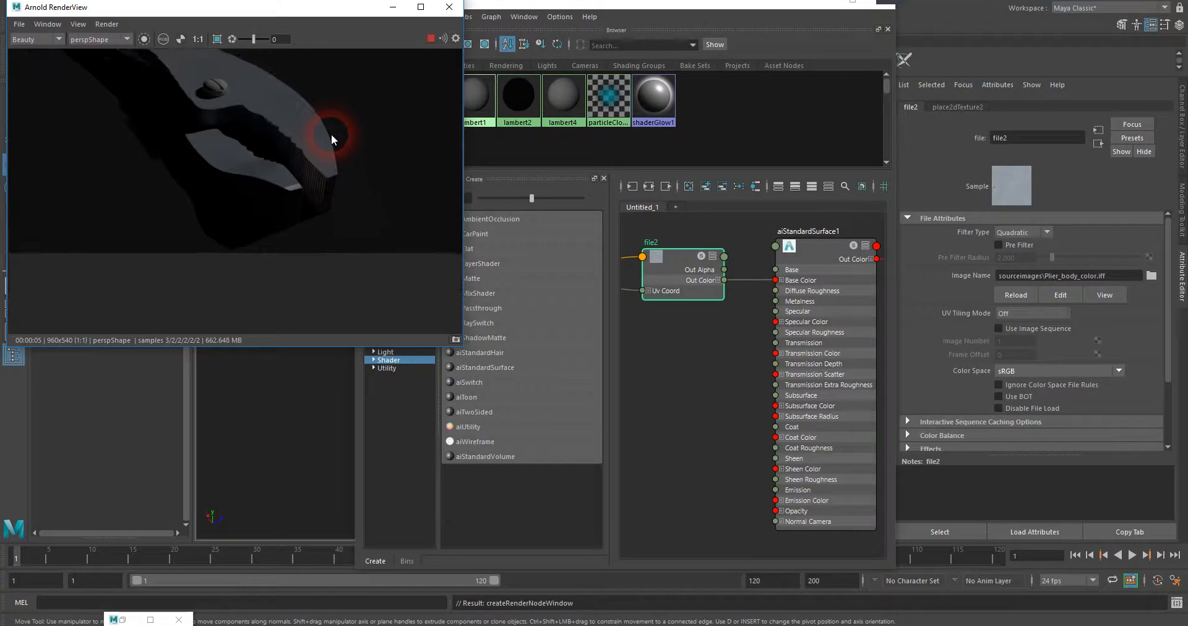
mouse_move(336, 179)
middle_mouse_down()
mouse_move(498, 168)
mouse_move(324, 192)
middle_mouse_up()
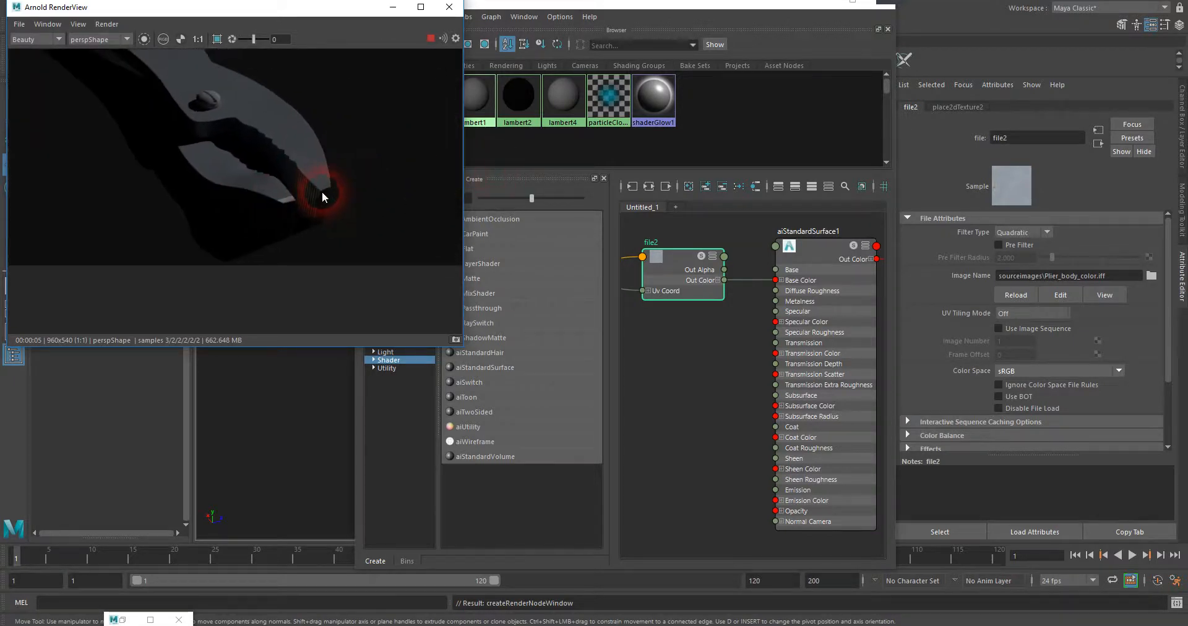
mouse_move(303, 182)
left_mouse_down("alt")
mouse_move(314, 199)
mouse_move(292, 181)
left_mouse_up("alt")
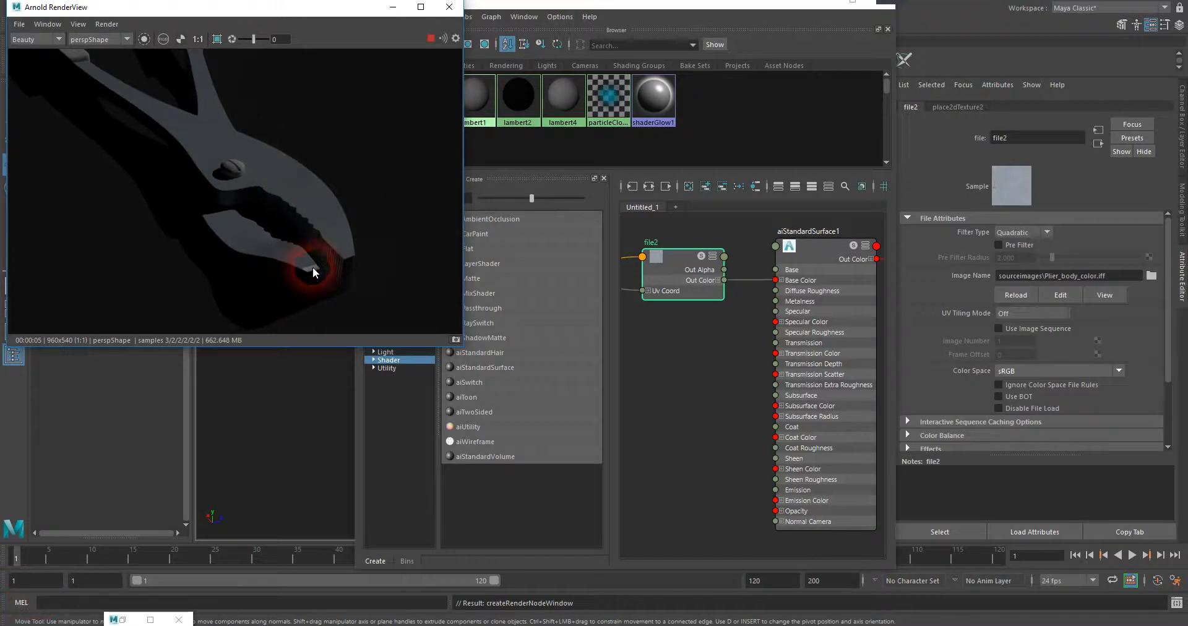
left_click(393, 7)
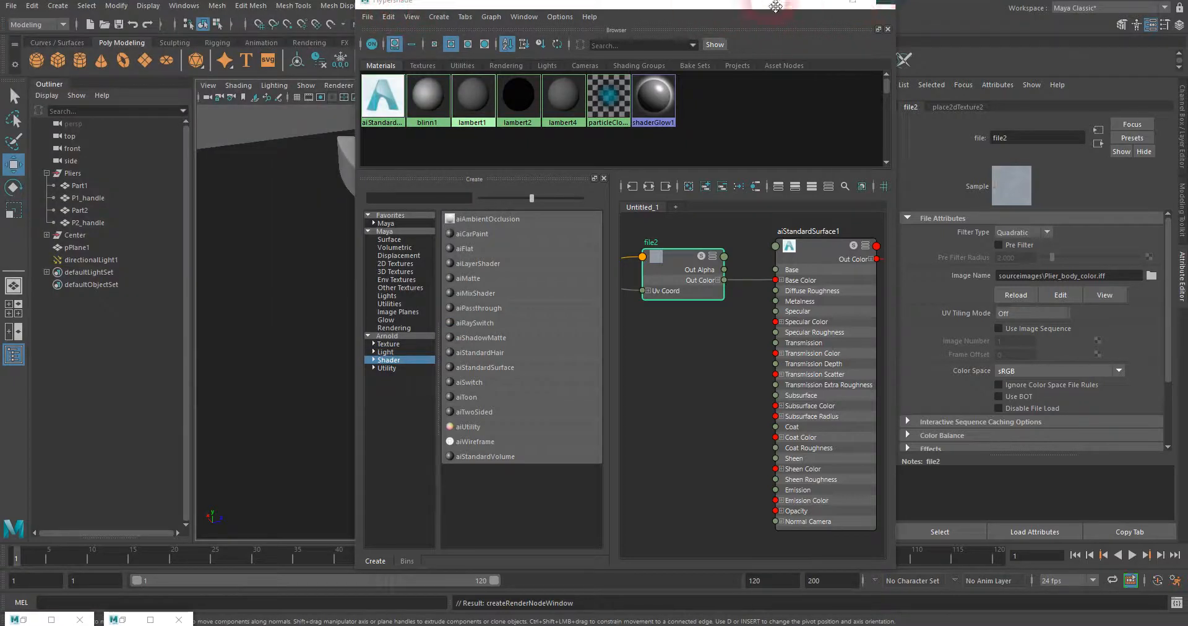
- Minimize the Hypershade, select Part2 of the pliers and bring up its UV layout in the UV Editor
left_click_drag(769, 6, 772, 29)
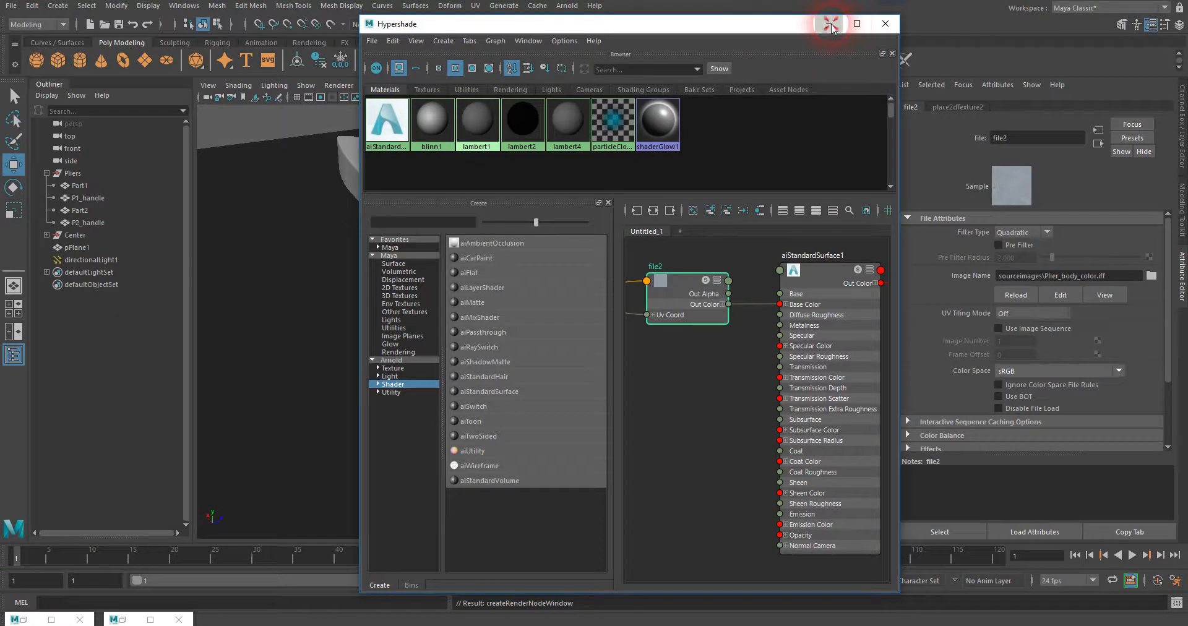
left_click(831, 25)
left_click(660, 441)
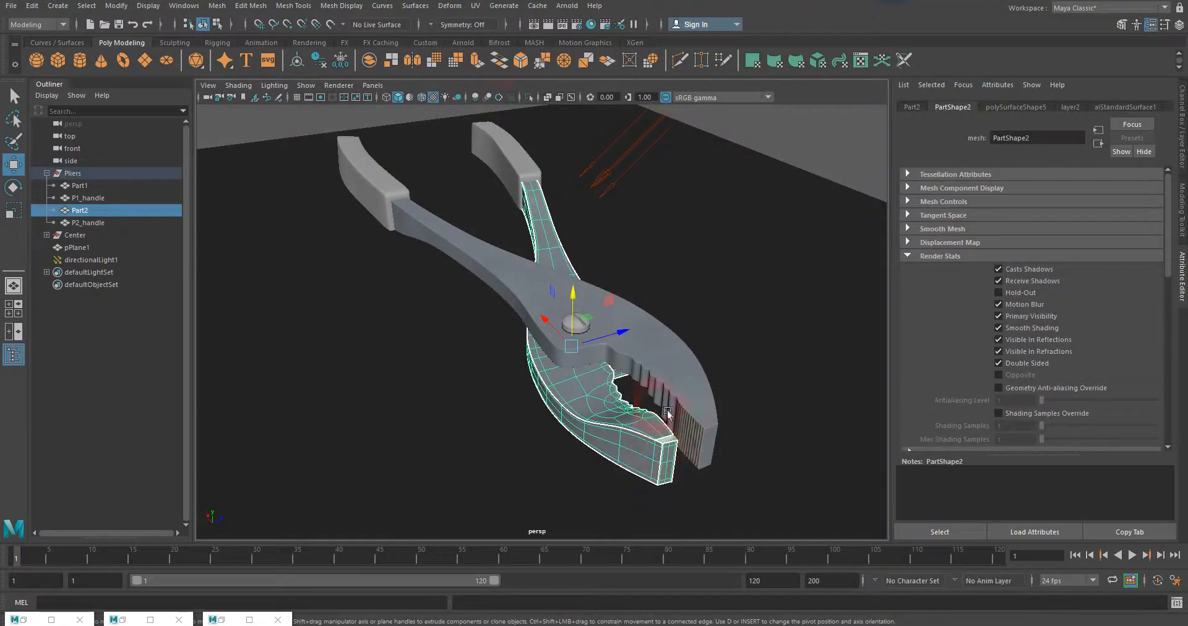
left_click(476, 6)
left_click(484, 29)
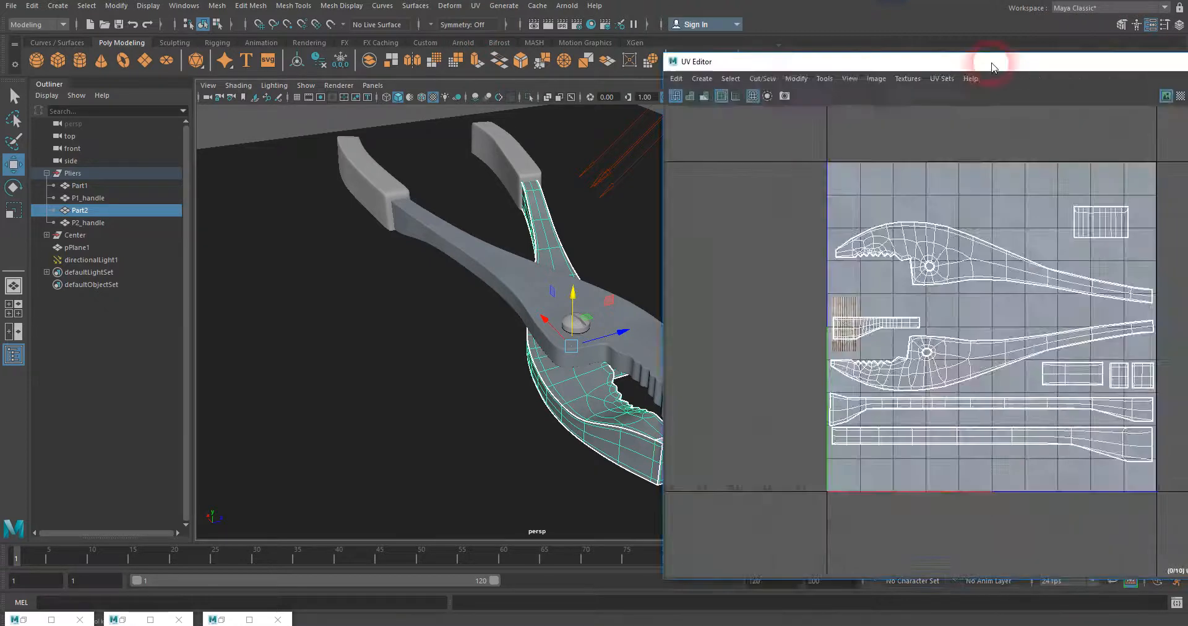
left_click_drag(987, 53, 581, 39)
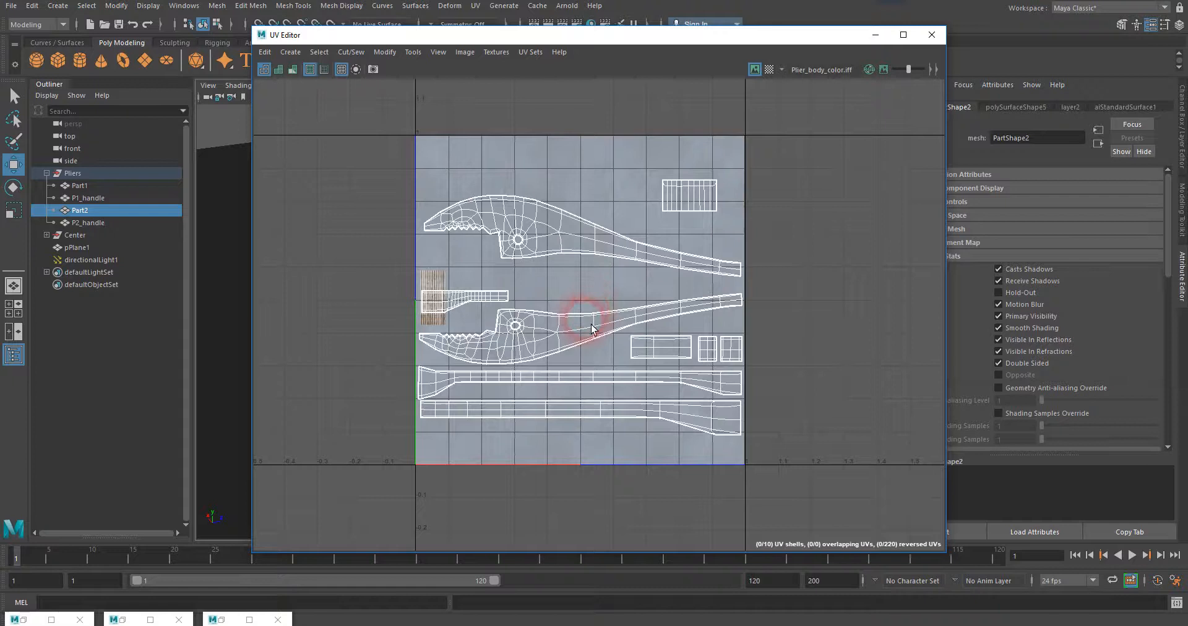
- Examine how Part2's jaw and teeth UV shells sit on the color map, and move the UV Editor out of the way
scroll(545, 335, "up", 5)
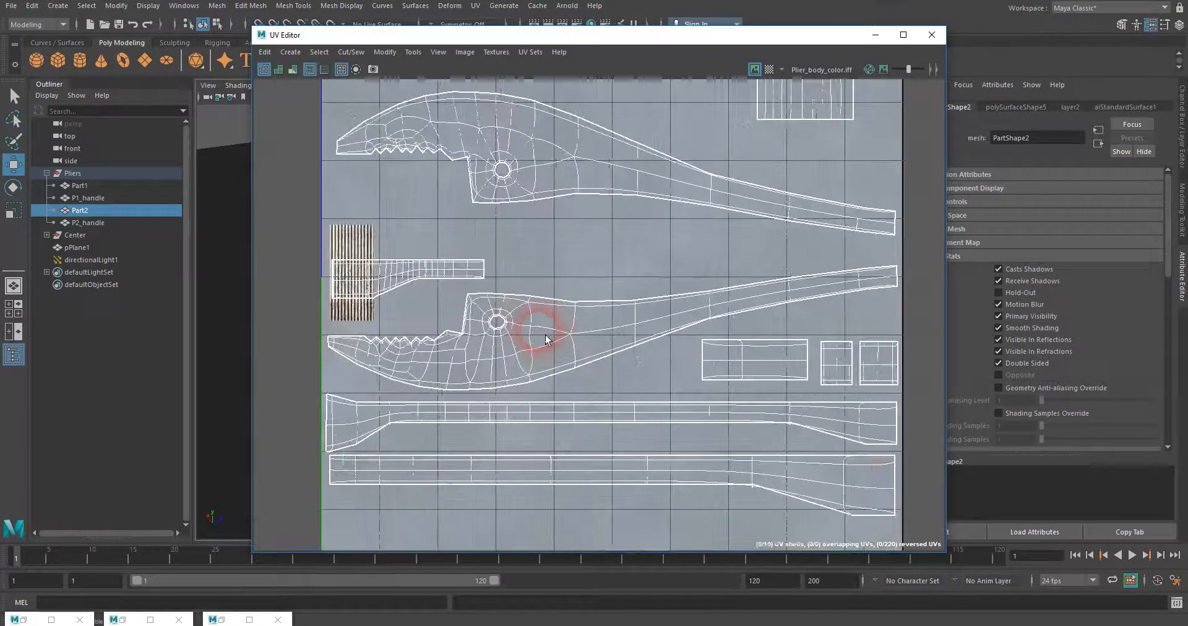
scroll(486, 349, "down", 1)
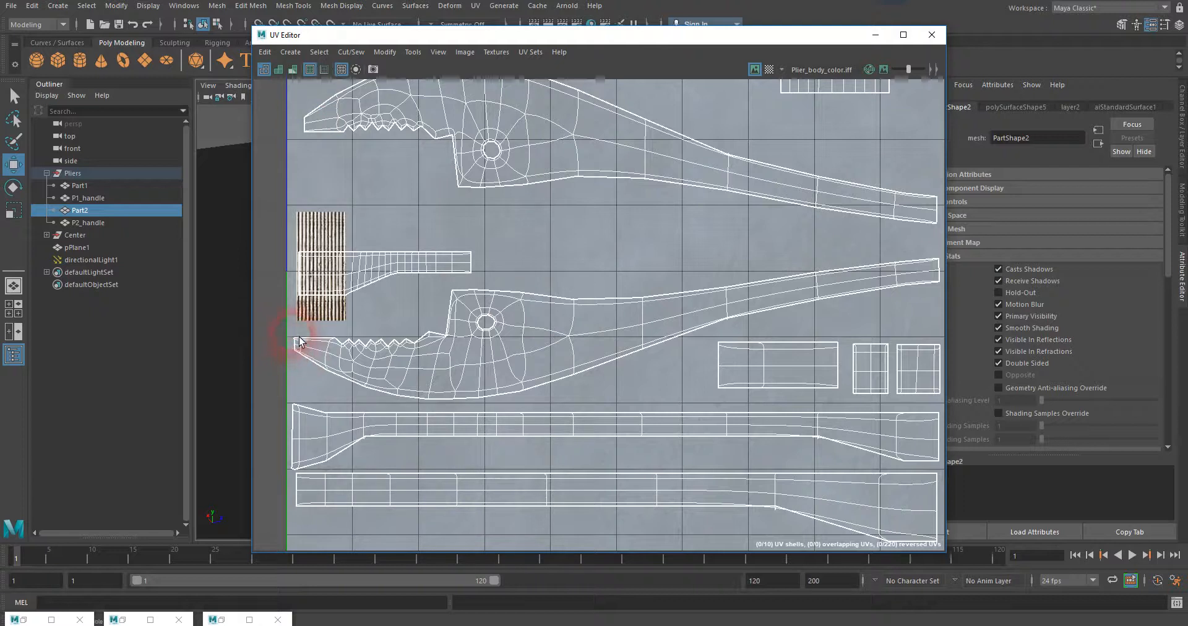
scroll(308, 351, "up", 3)
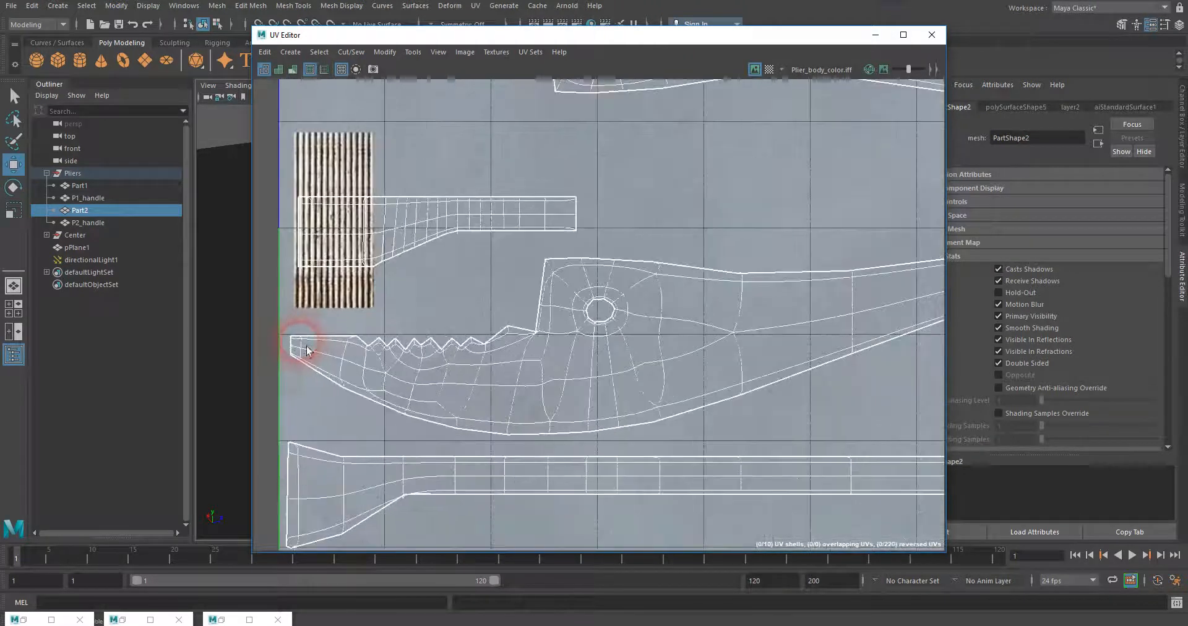
scroll(308, 350, "down", 2)
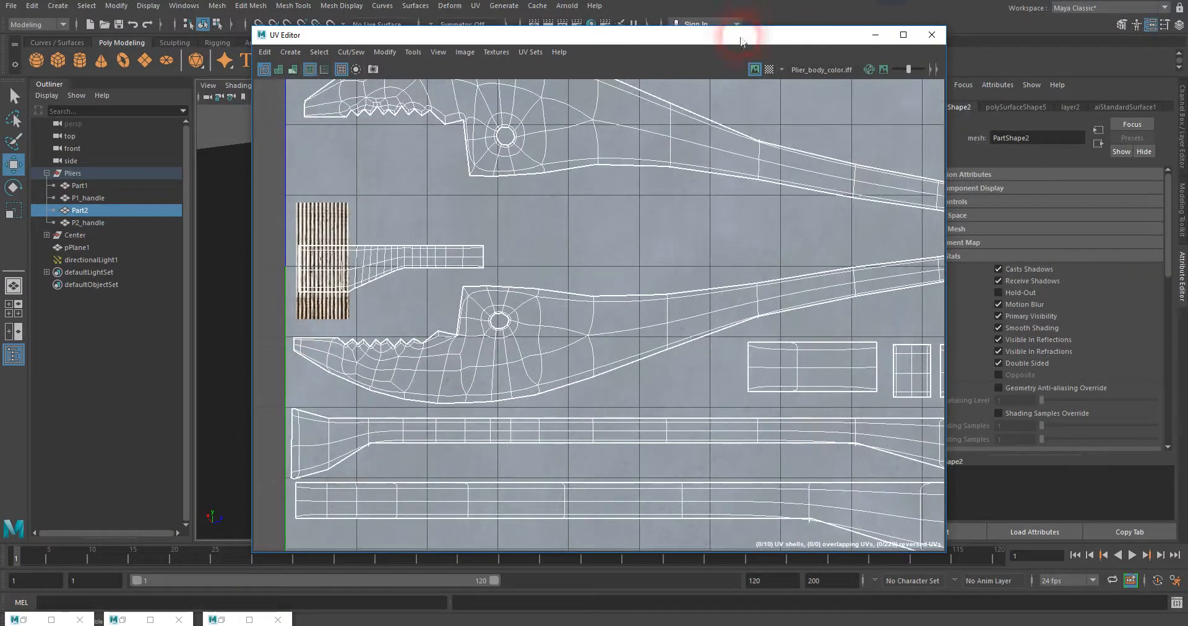
left_click_drag(614, 36, 1187, 45)
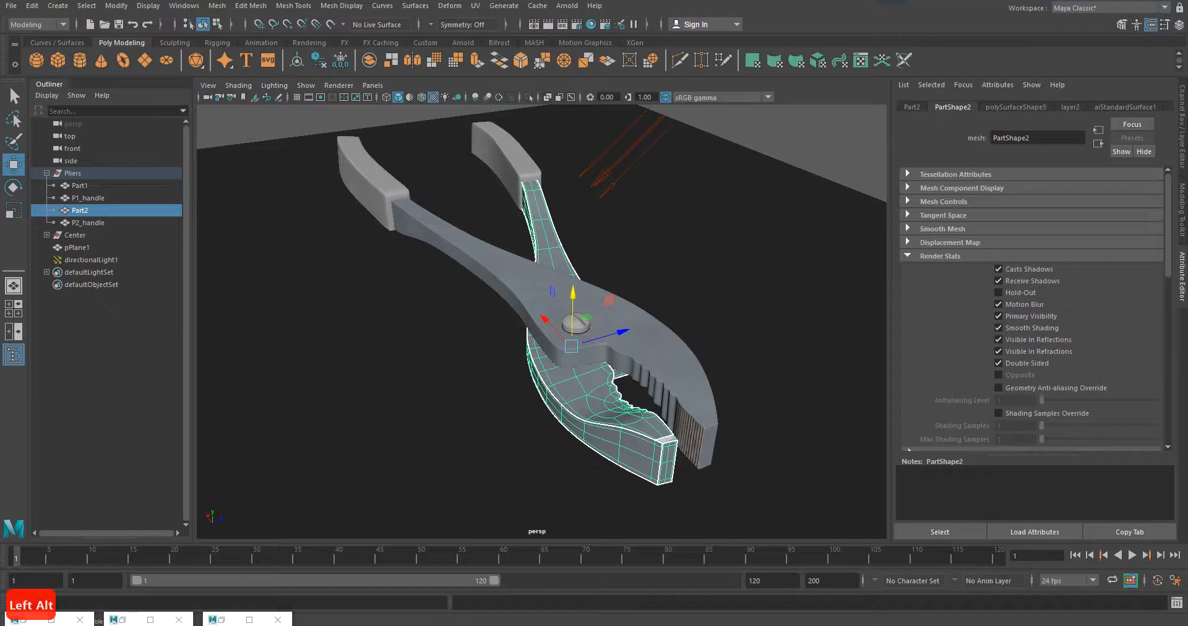
- Select the corner UV at the tip of Part2's jaw, locate it in the UV Editor, and close the editor
right_click_drag(668, 450, 664, 337)
left_click(669, 440)
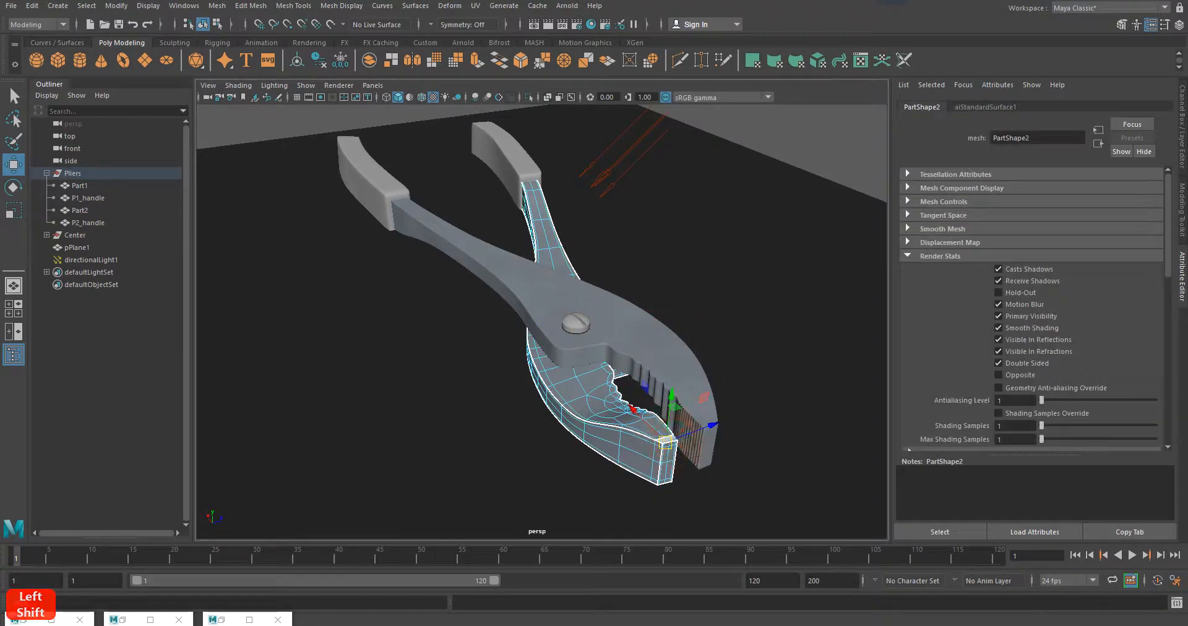
key("f")
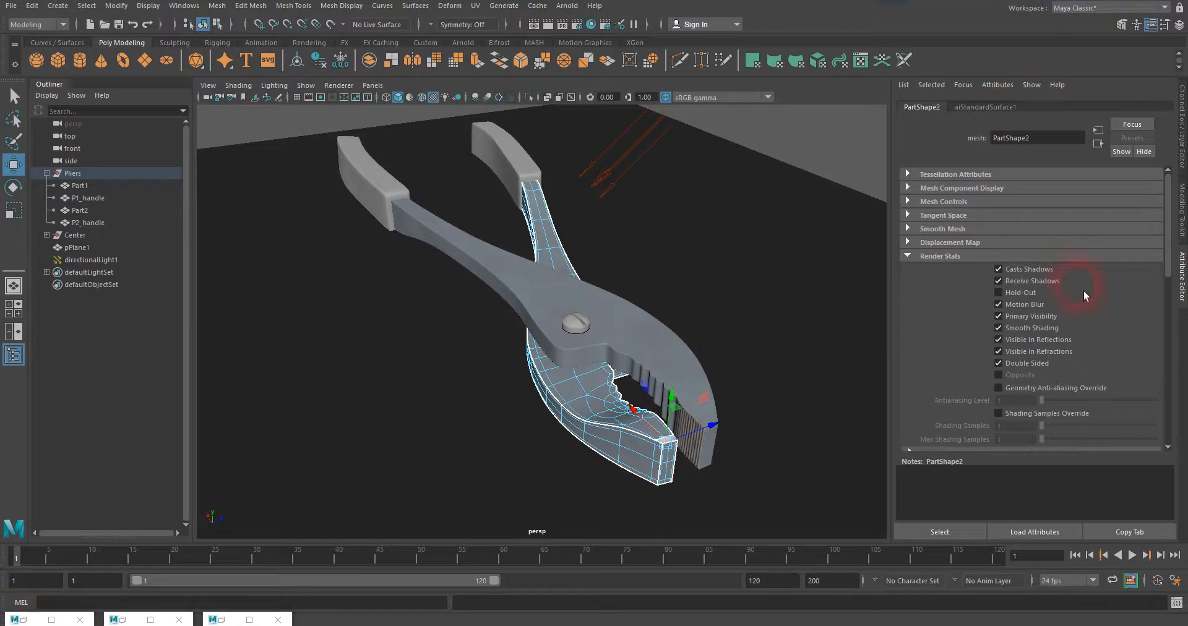
key("w")
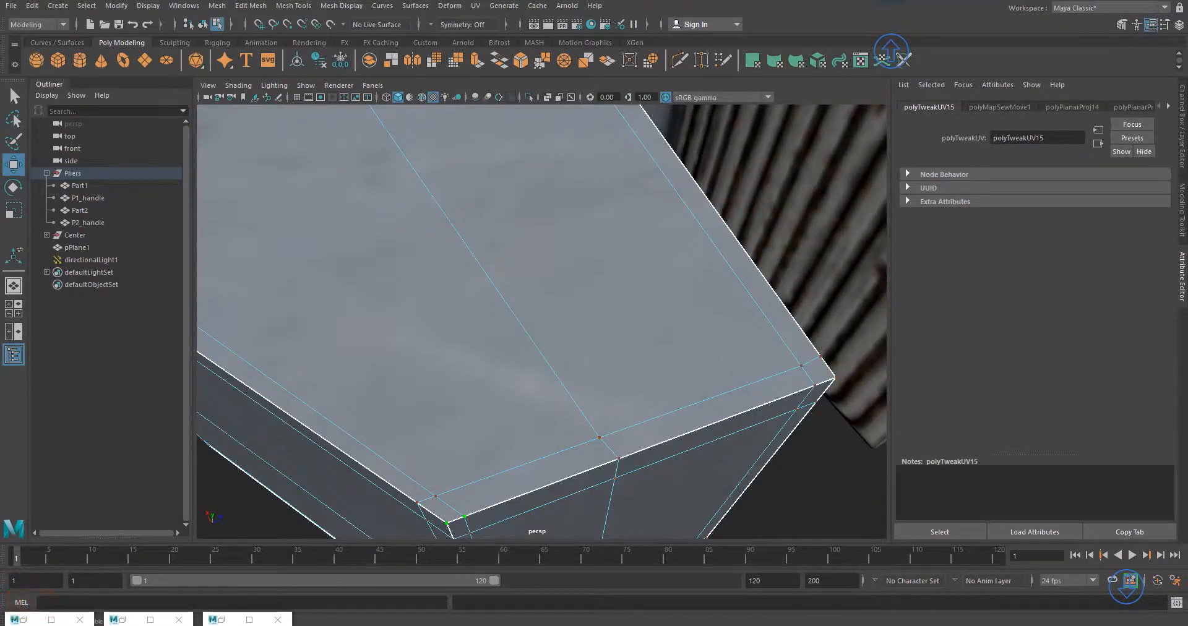
left_click_drag(1038, 80, 462, 135)
scroll(477, 394, "up", 4)
scroll(482, 370, "up", 1)
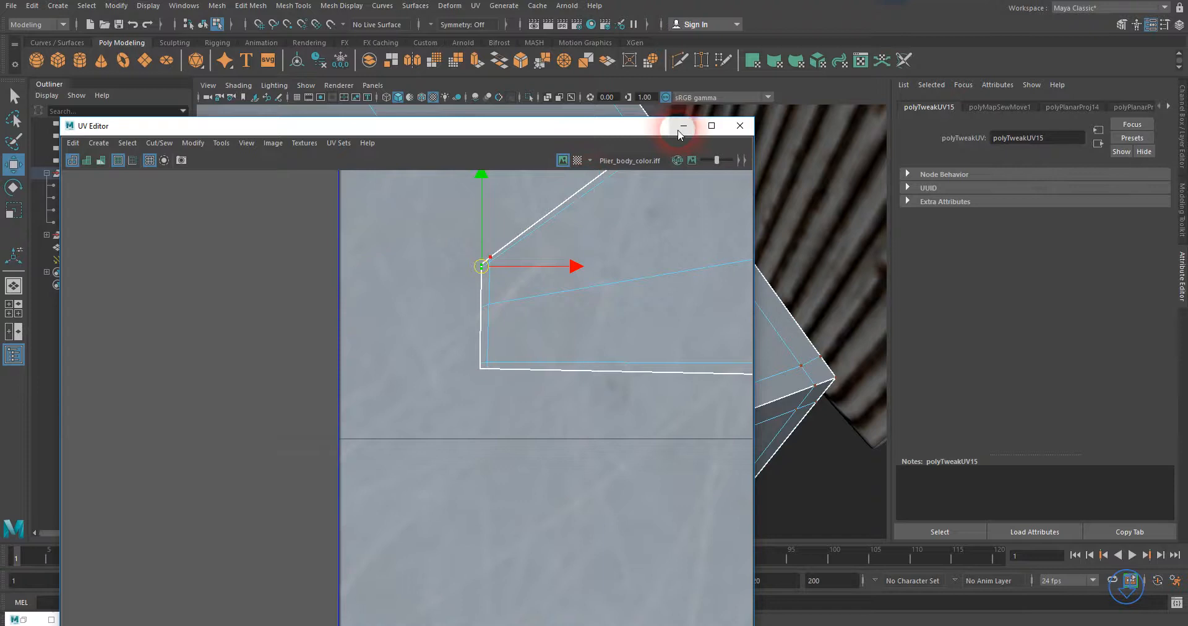
left_click(738, 127)
- Frame the jaws closer in perspective, restore the Hypershade and Arnold RenderView to check the render, and stop rendering
key("f")
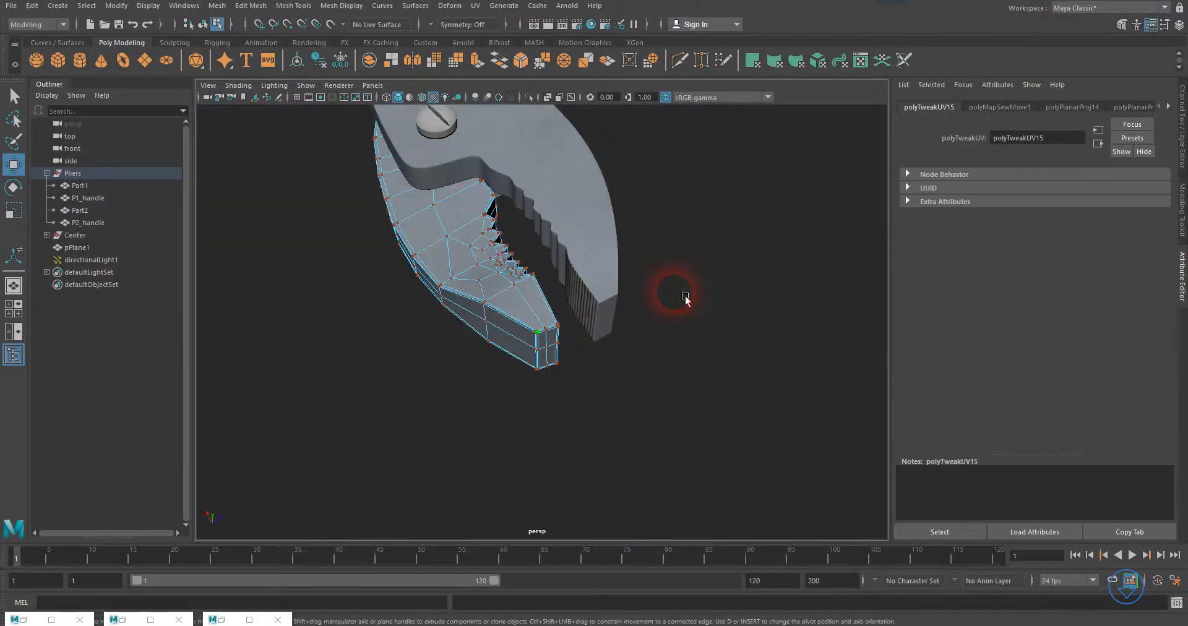
left_click_drag(641, 320, 668, 322, "alt")
left_click(567, 6)
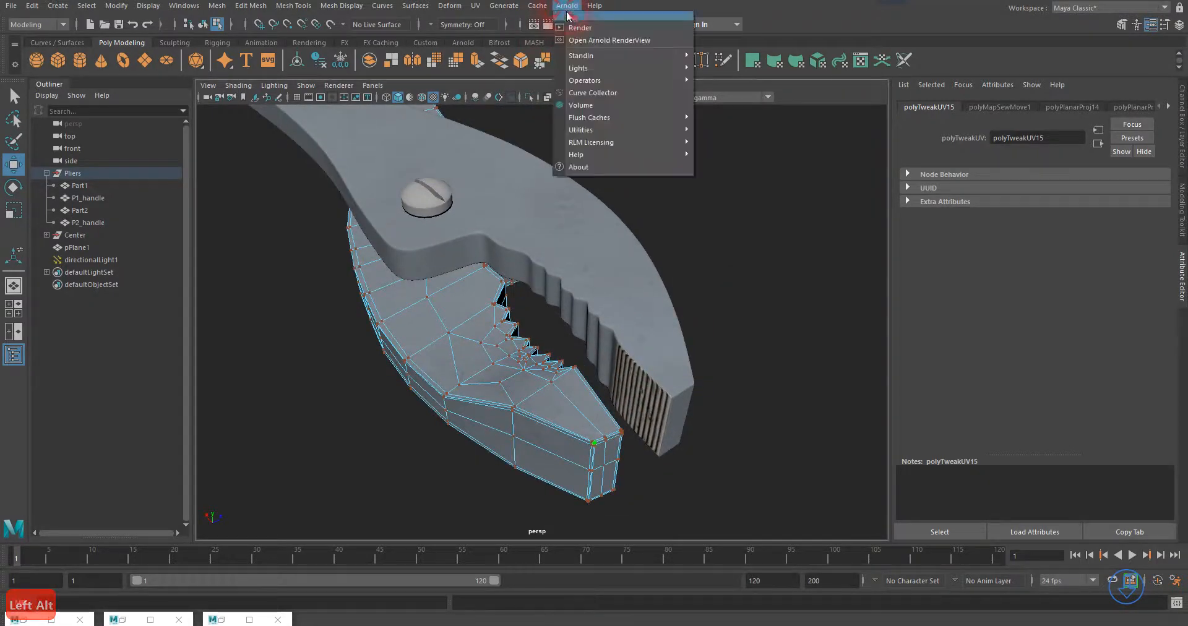
left_click(577, 40)
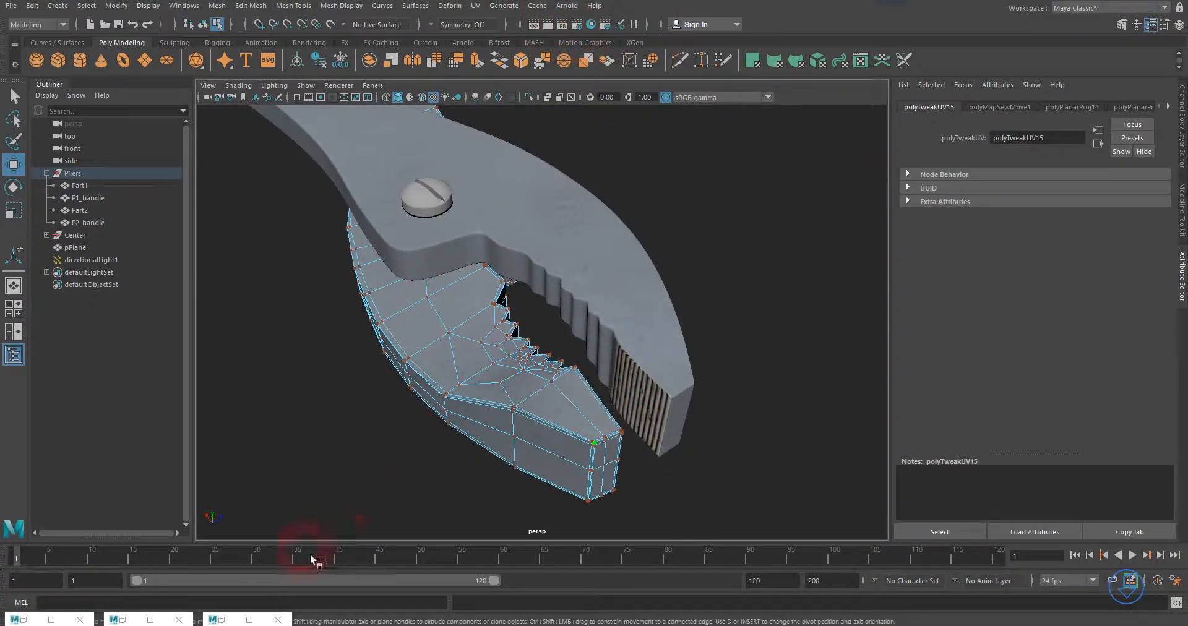
left_click(240, 620)
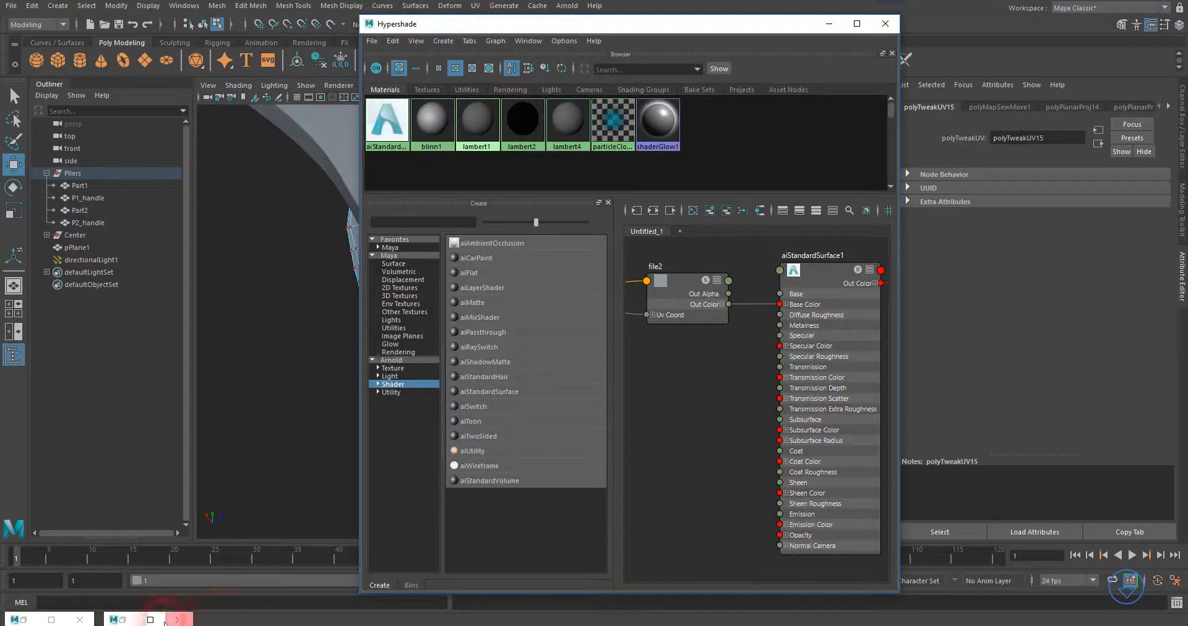
left_click(130, 620)
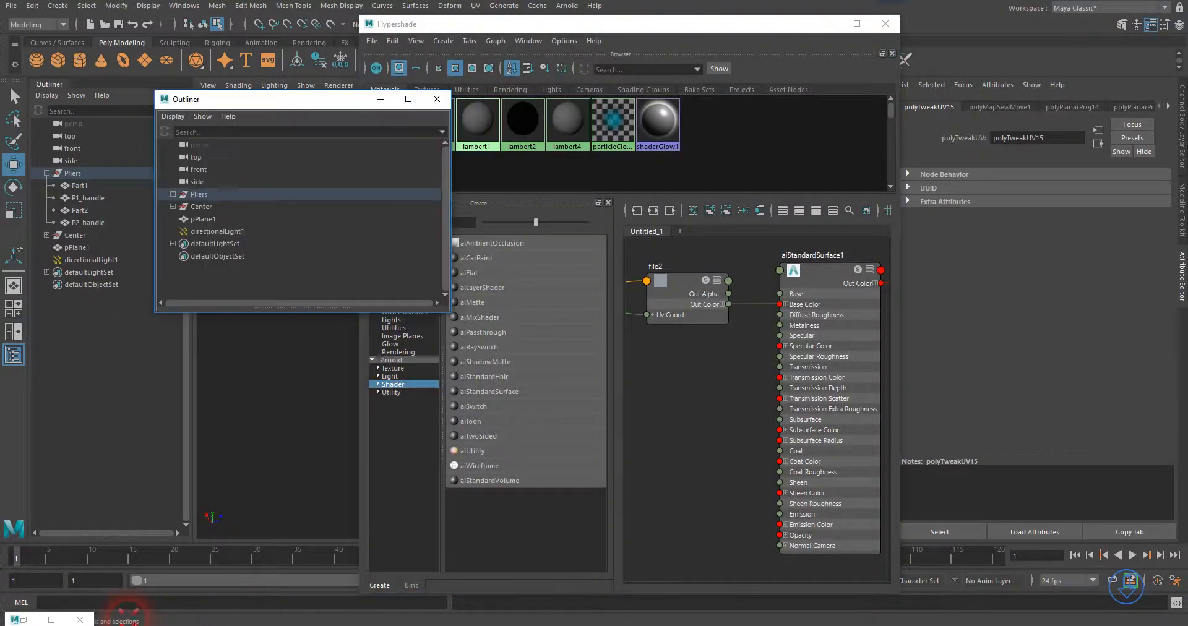
left_click(50, 619)
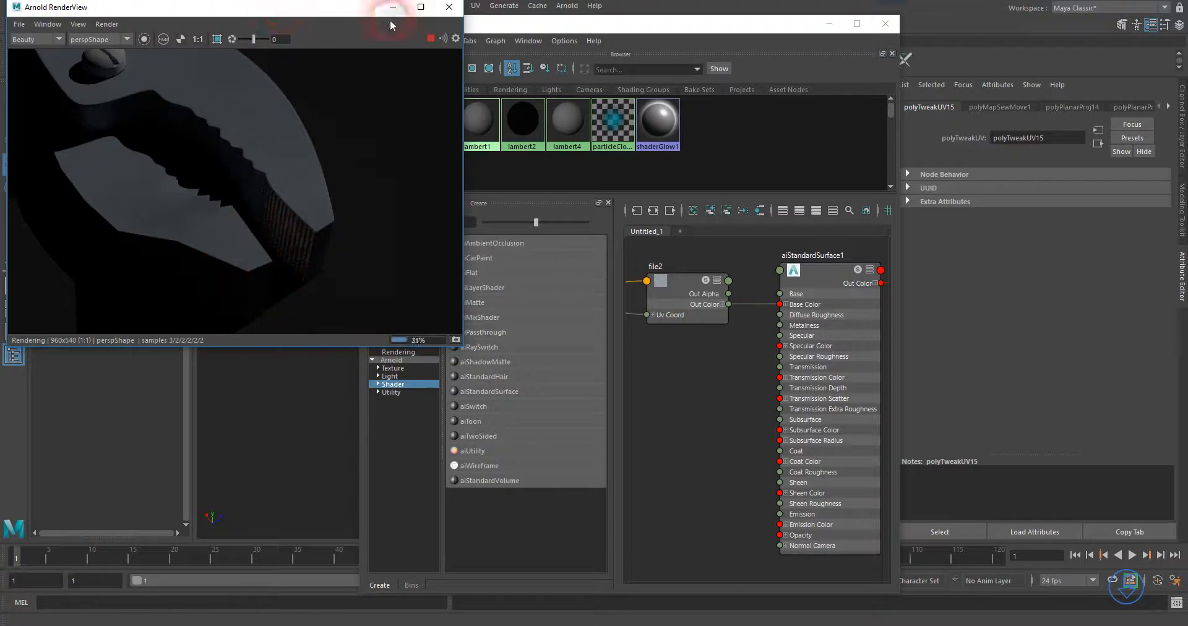
left_click(430, 39)
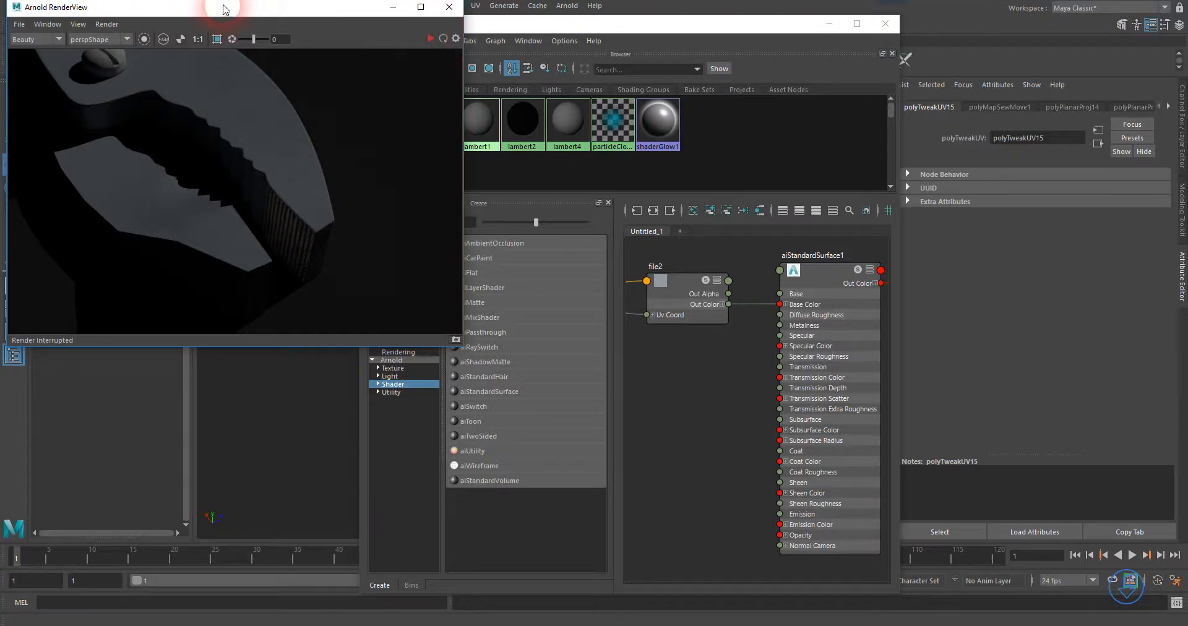
left_click_drag(213, 8, 240, 91)
- Save the scene as an incremental version and select aiStandardSurface1 in the Hypershade graph
left_click(12, 6)
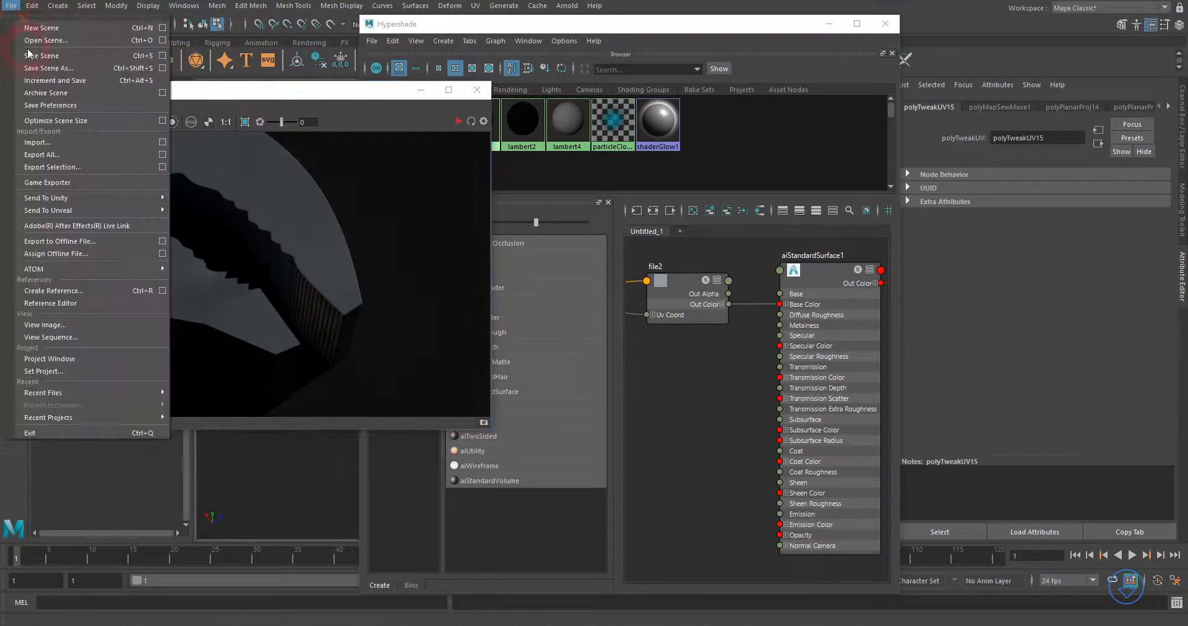
left_click(60, 81)
left_click(569, 327)
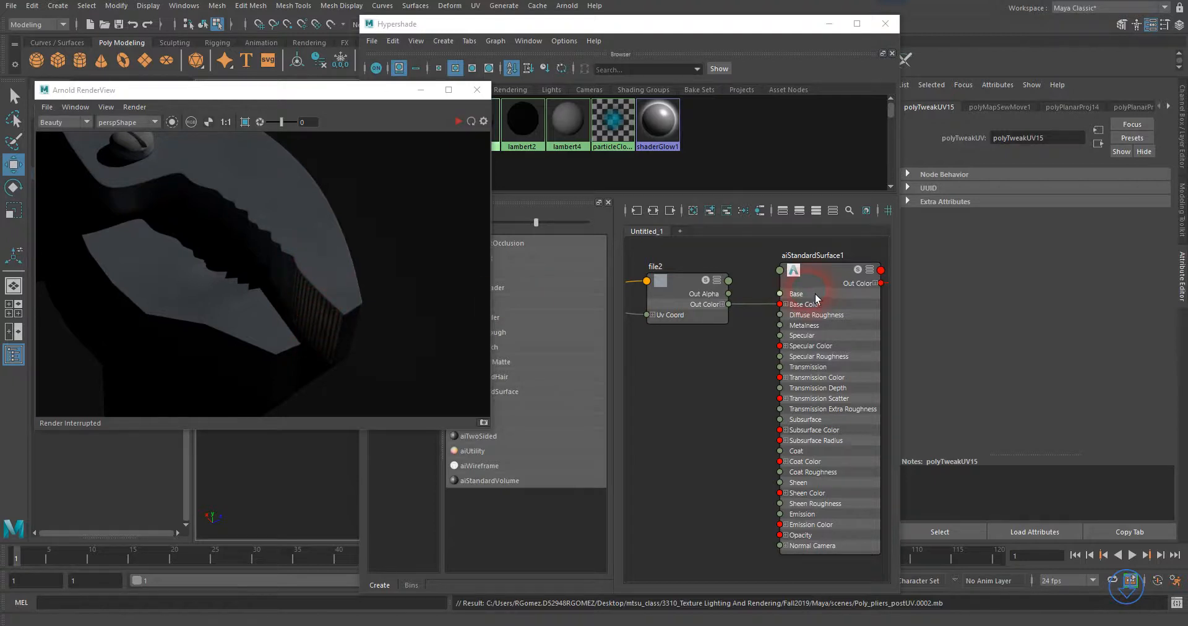
left_click(848, 286)
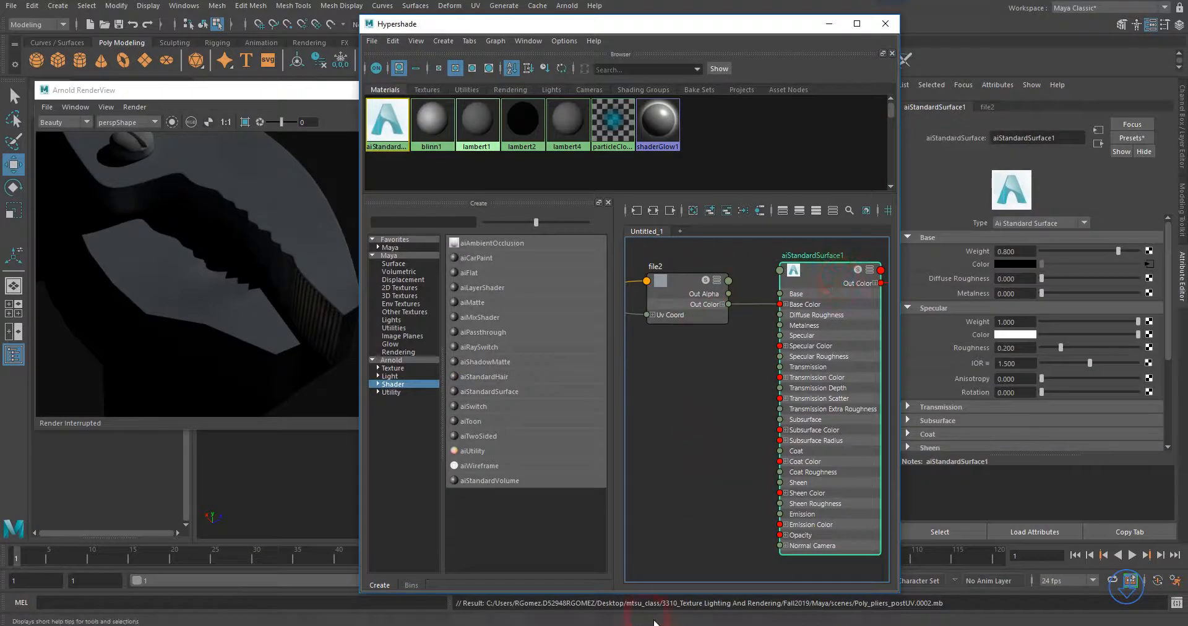
- Switch to Photoshop and copy the TexturesCom_ScratchedMetal_1024_gloss.tiff image into Plier_body_UVmap.iff as a new layer
left_click(670, 602)
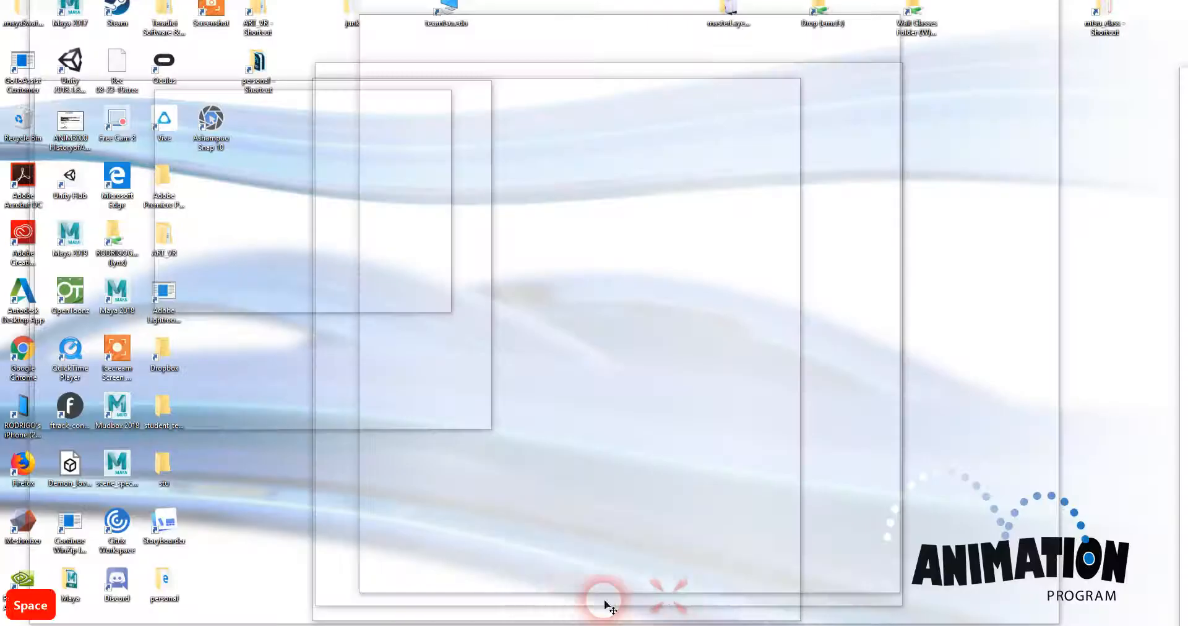
key("space")
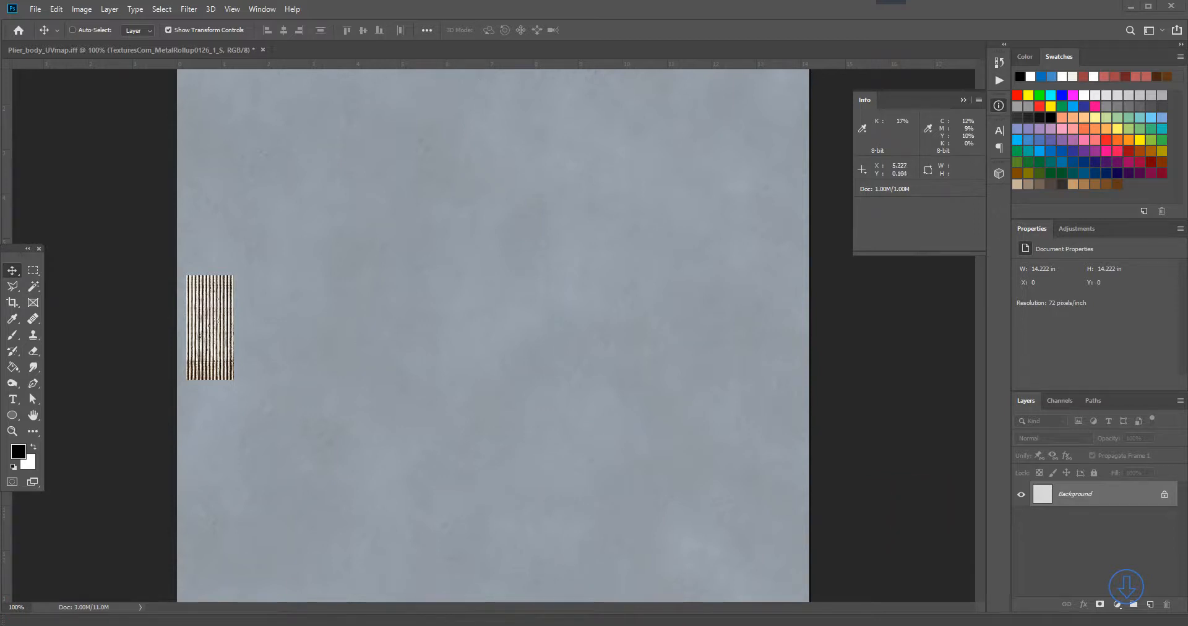
left_click_drag(1187, 174, 650, 163)
left_click_drag(1046, 503, 406, 377)
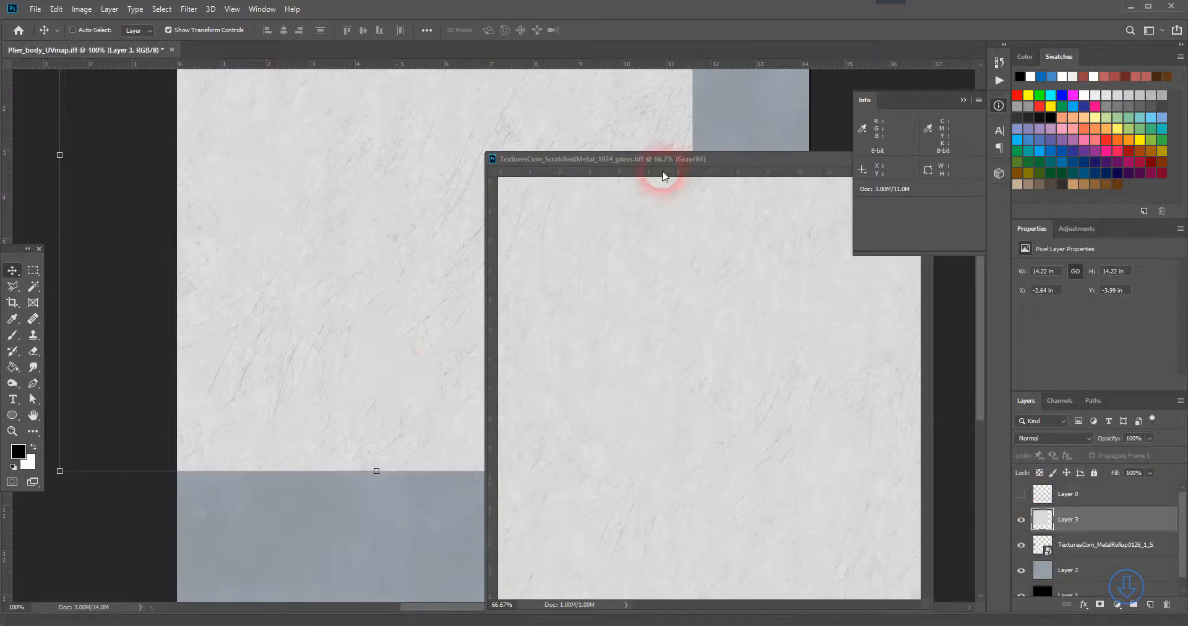
left_click_drag(653, 161, 1187, 257)
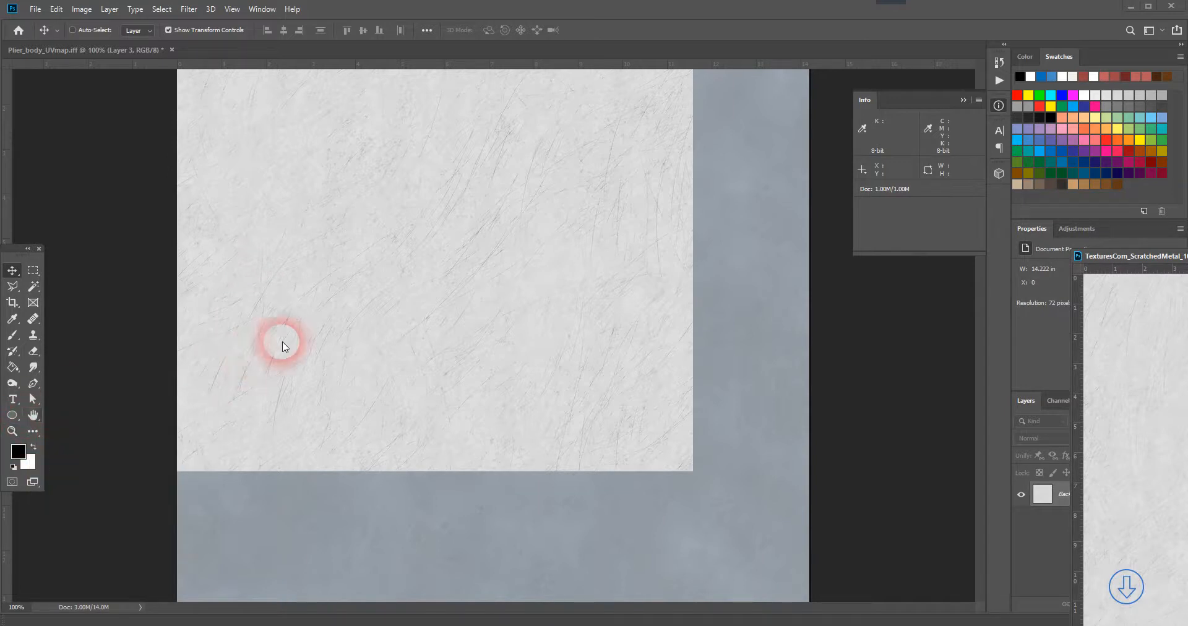
- Align the scratched metal layer with the canvas so it covers the whole image, and move the floating source image off the layer list
left_click(12, 432)
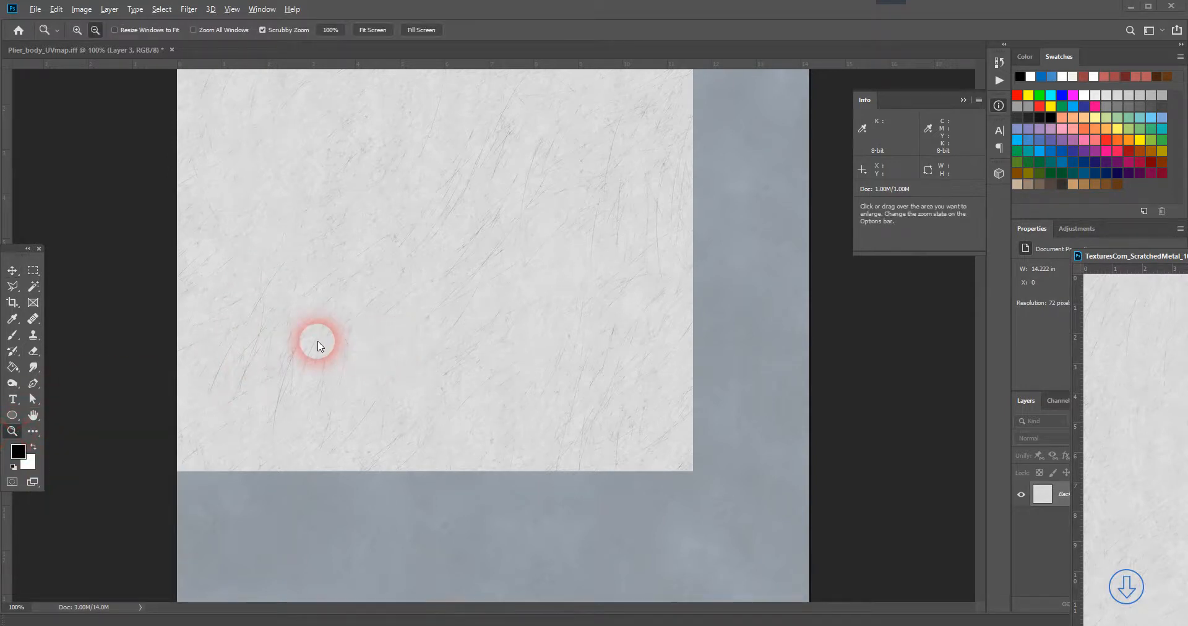
left_click(343, 337, "alt")
left_click(348, 337, "alt")
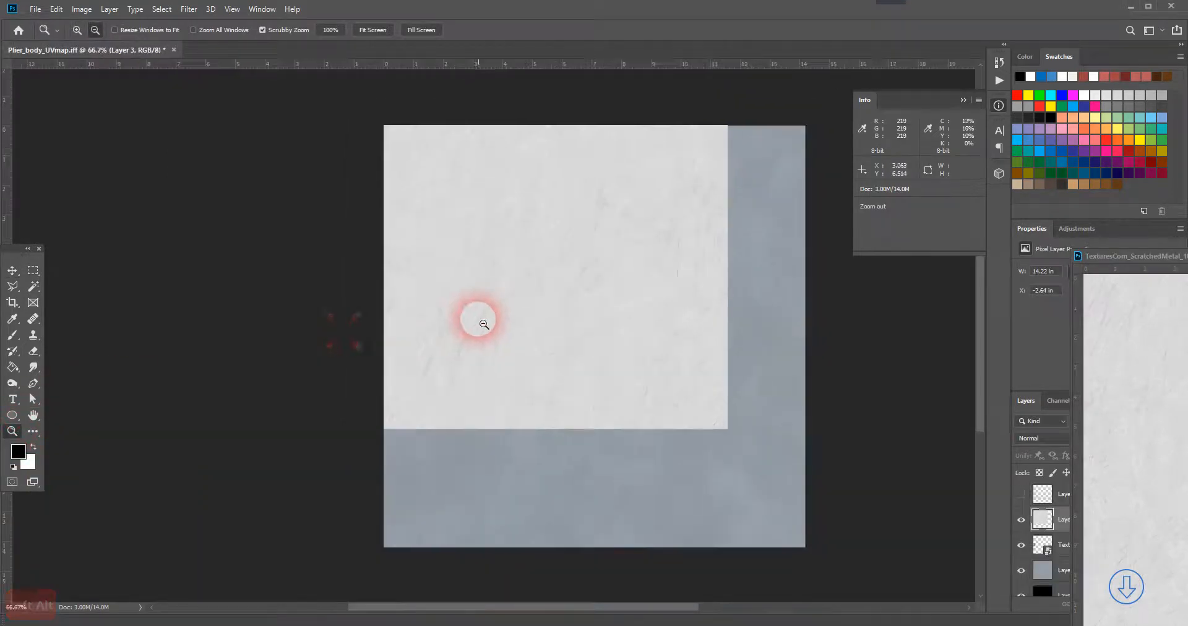
left_click(12, 270)
left_click_drag(494, 221, 571, 340)
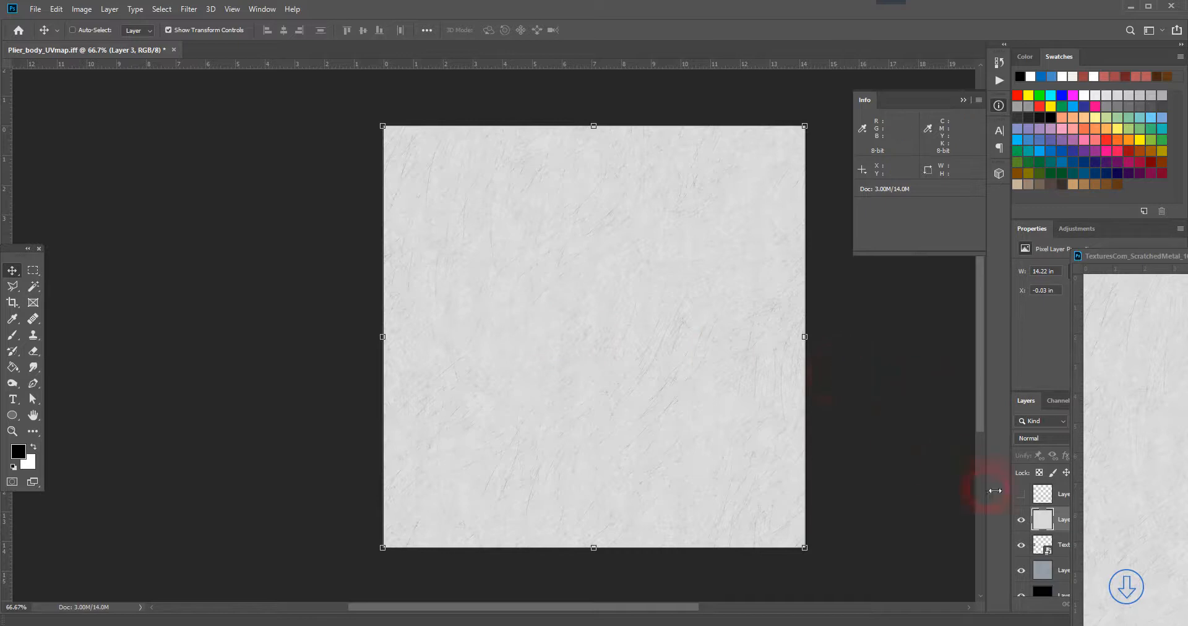
left_click_drag(1135, 294, 754, 284)
left_click(1119, 280)
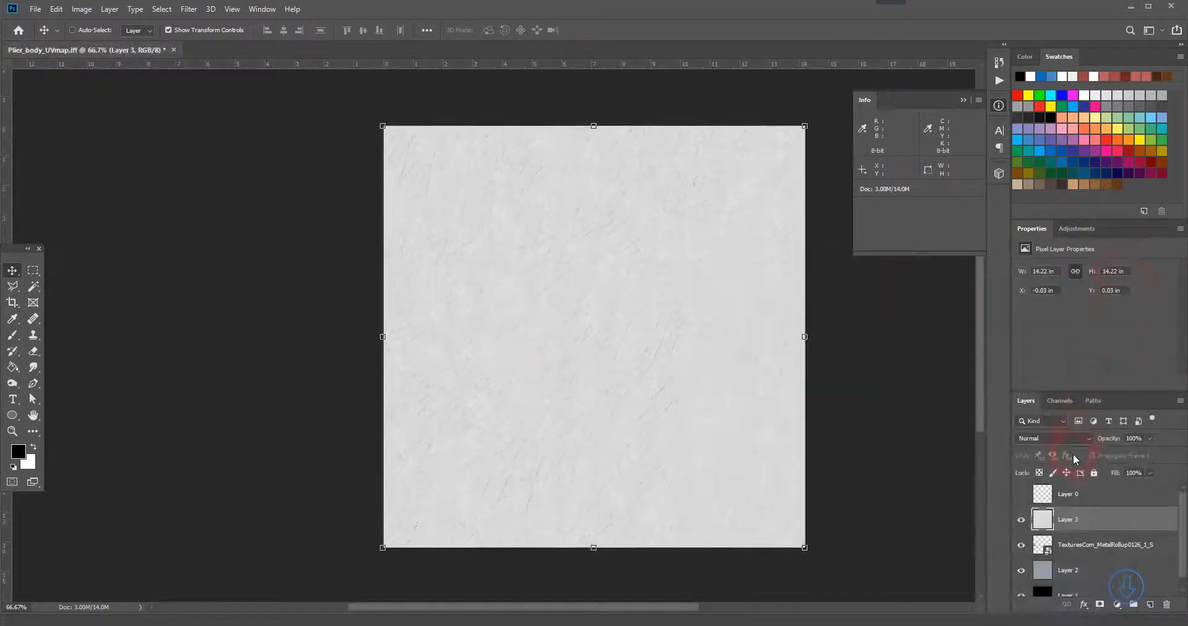
- Move Layer 3 below the TexturesCom_MetalRollup0126_1_S layer, and hide the UV layout on Layer 0 after checking the alignment
left_click(1022, 494)
left_click(1022, 494)
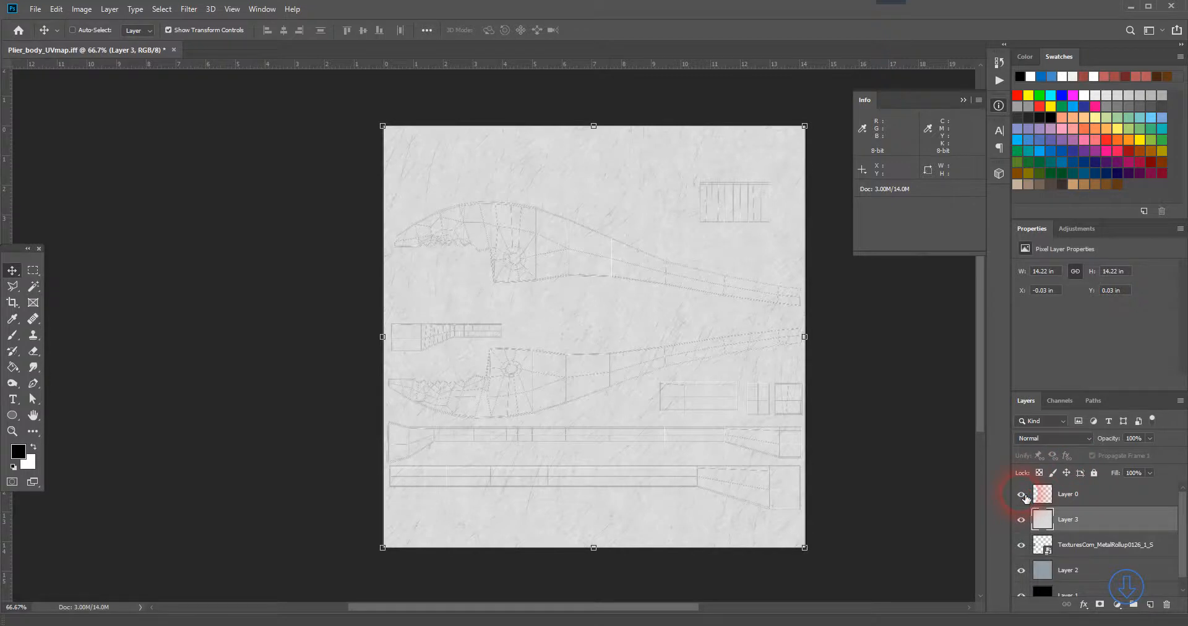
left_click_drag(1057, 525, 1056, 557)
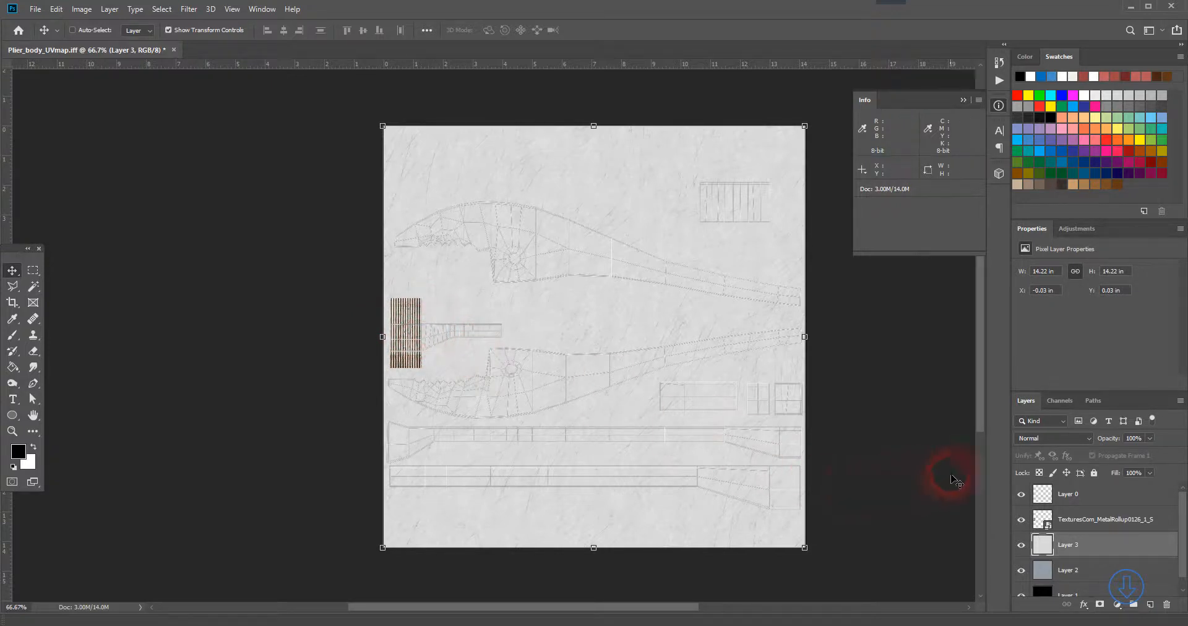
left_click(1022, 494)
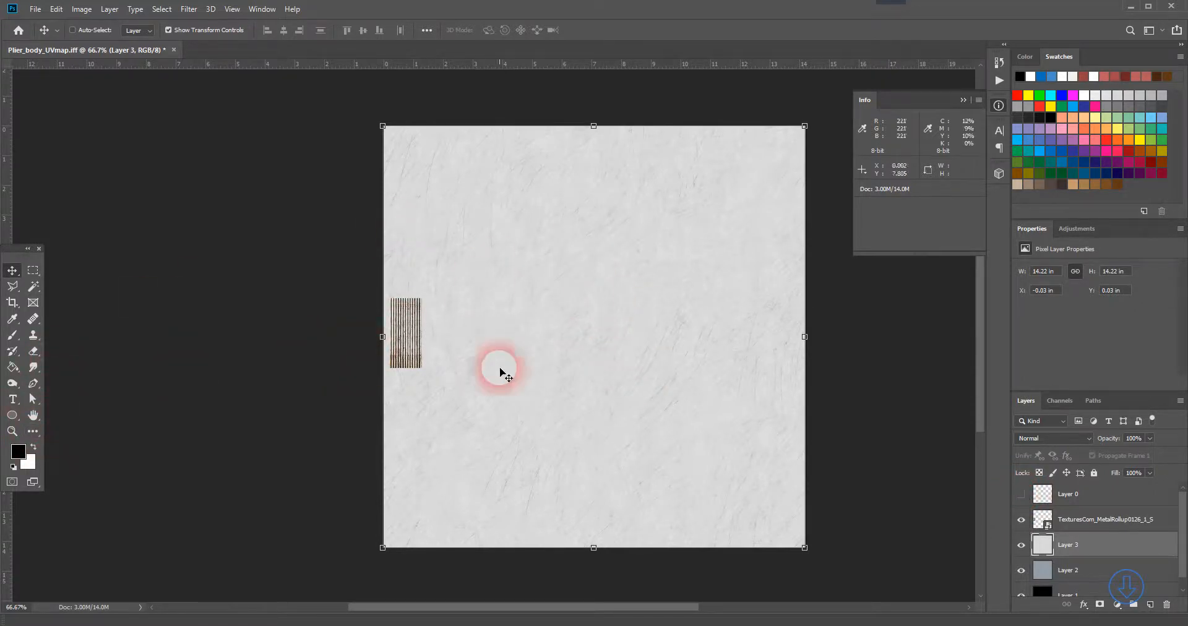
scroll(526, 343, "up", 2)
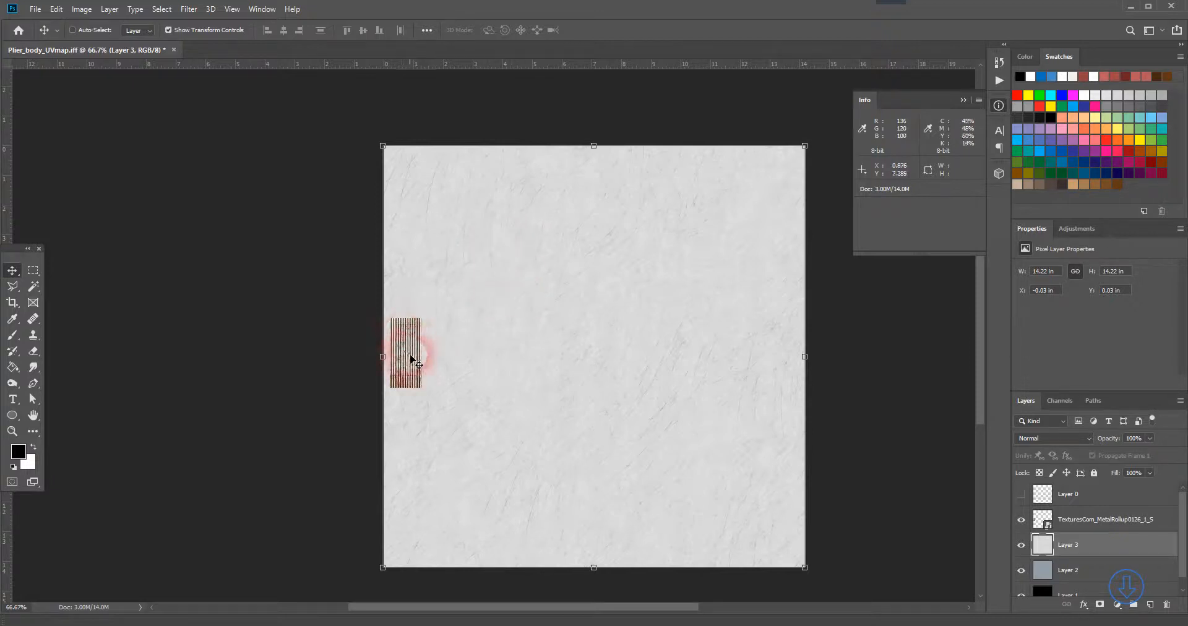
- Save a copy of the scratched metal image in IFF format as Plier_body_bump.iff, using the Maya platform option
left_click(35, 9)
left_click(52, 147)
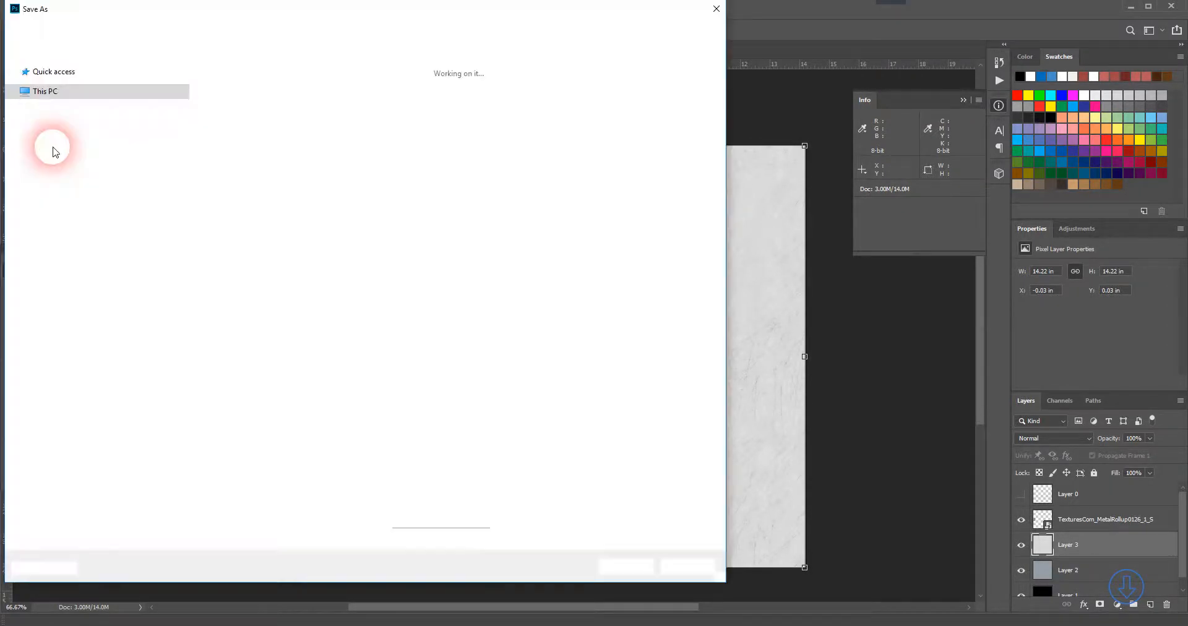
left_click(161, 468)
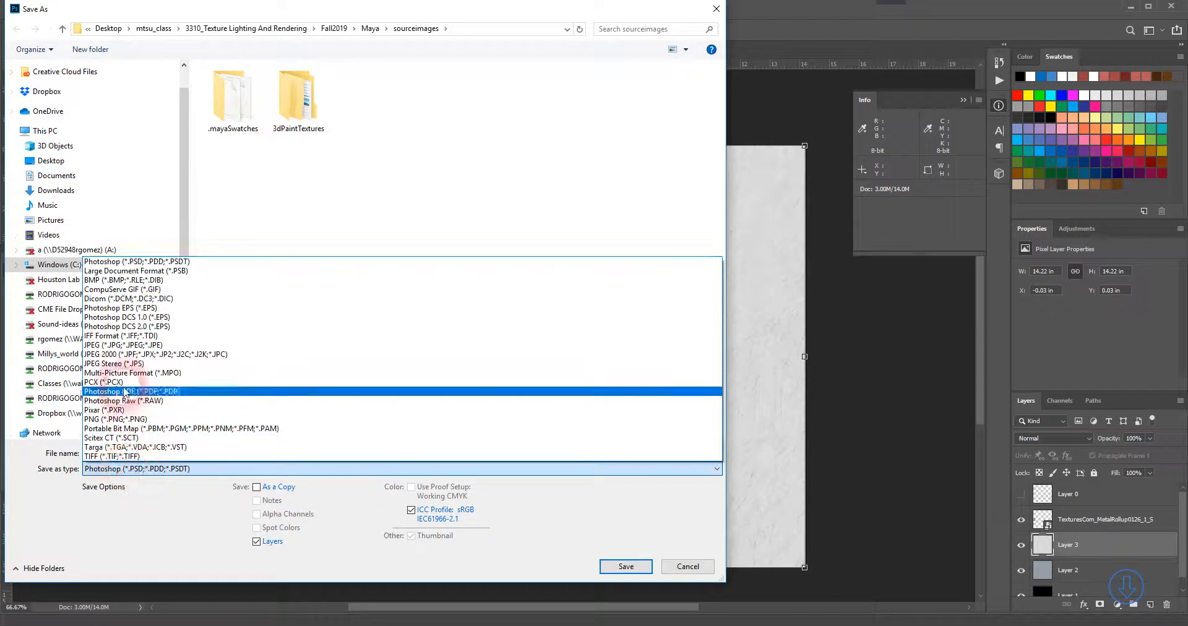
left_click(113, 338)
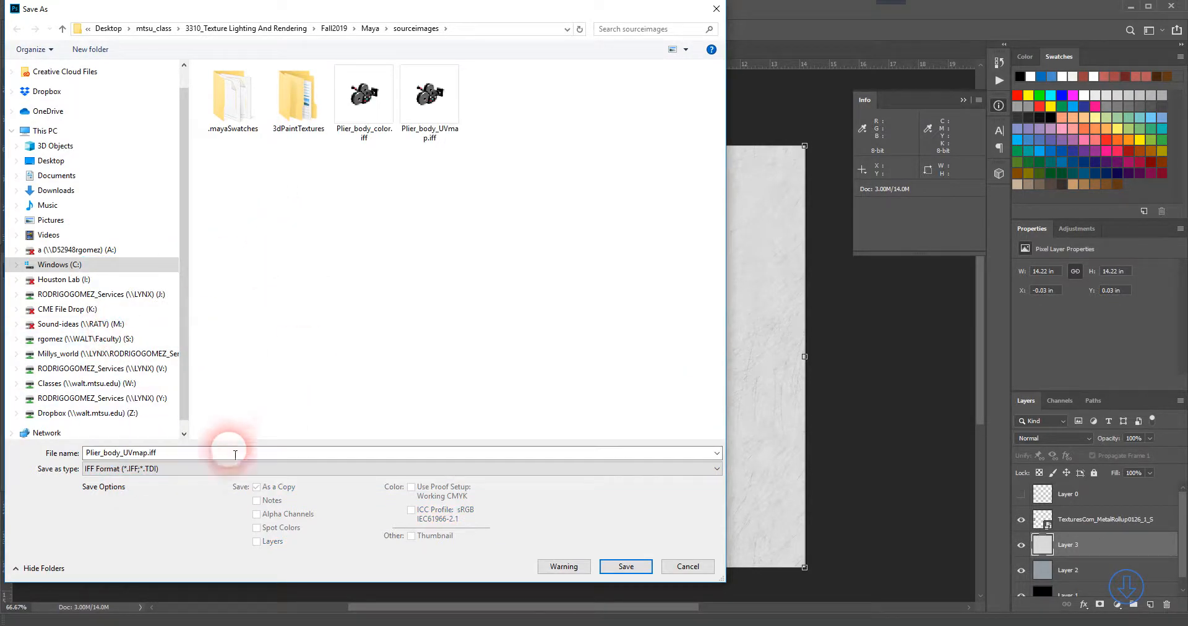
left_click(359, 115)
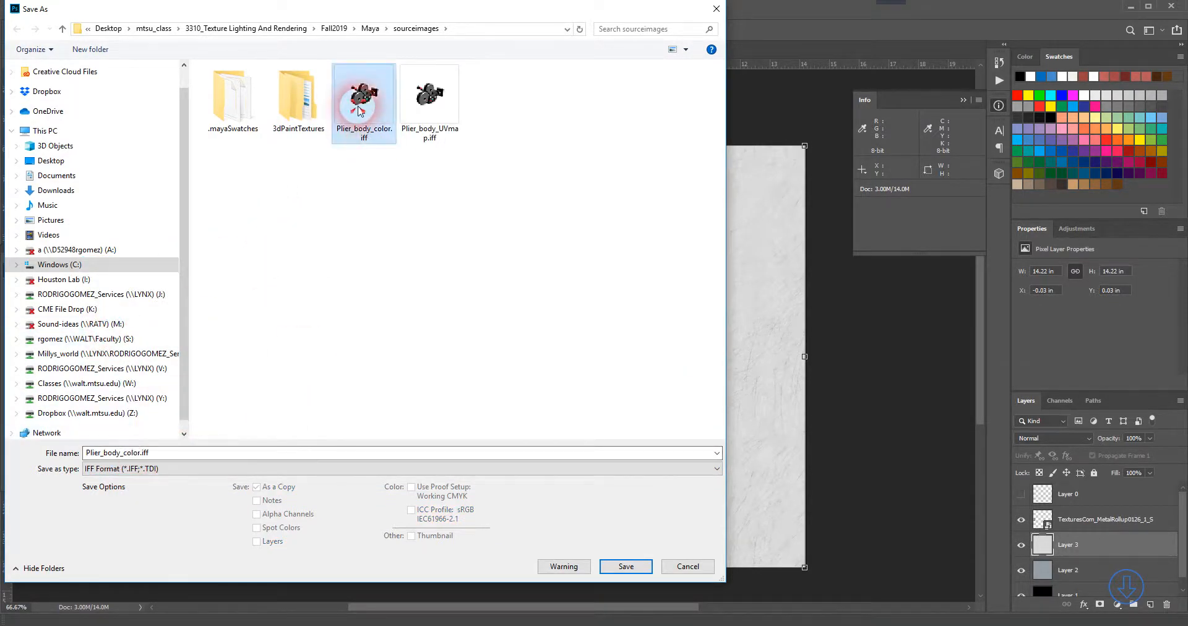
double_click(127, 454)
left_click(129, 455)
left_click_drag(124, 454, 141, 454)
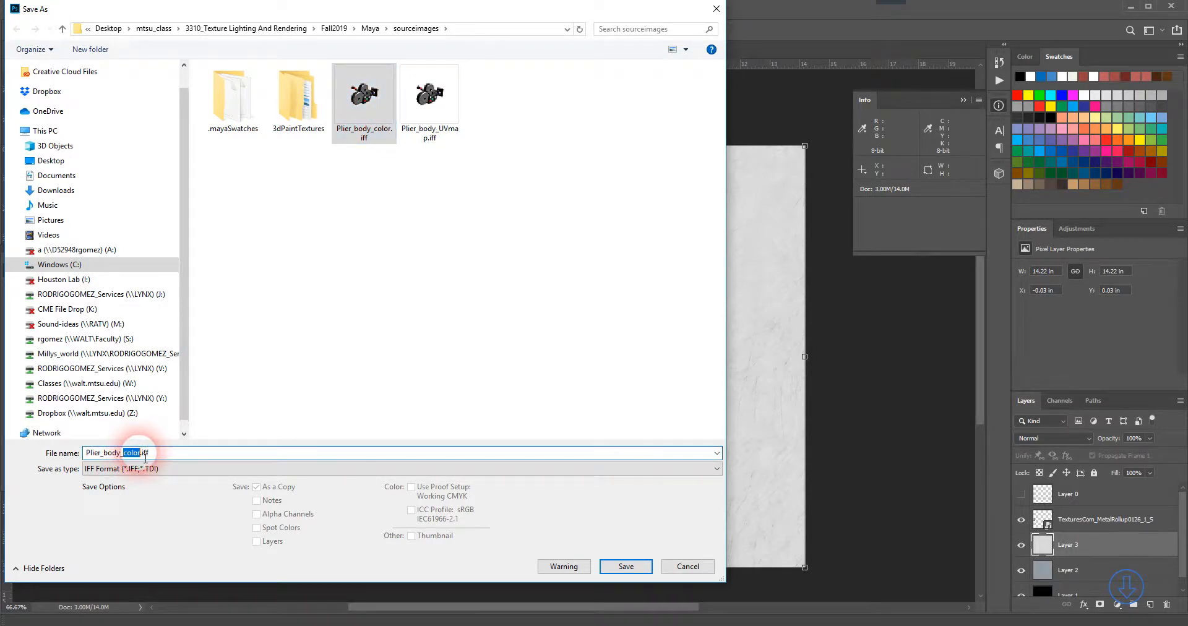
type("bump")
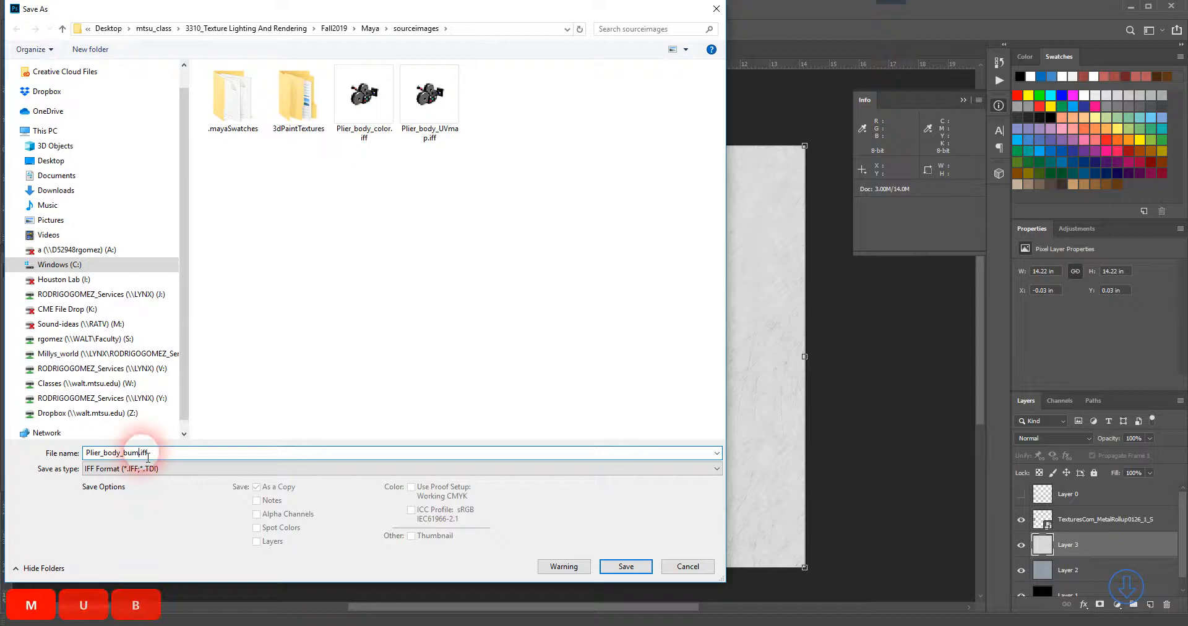
left_click(626, 565)
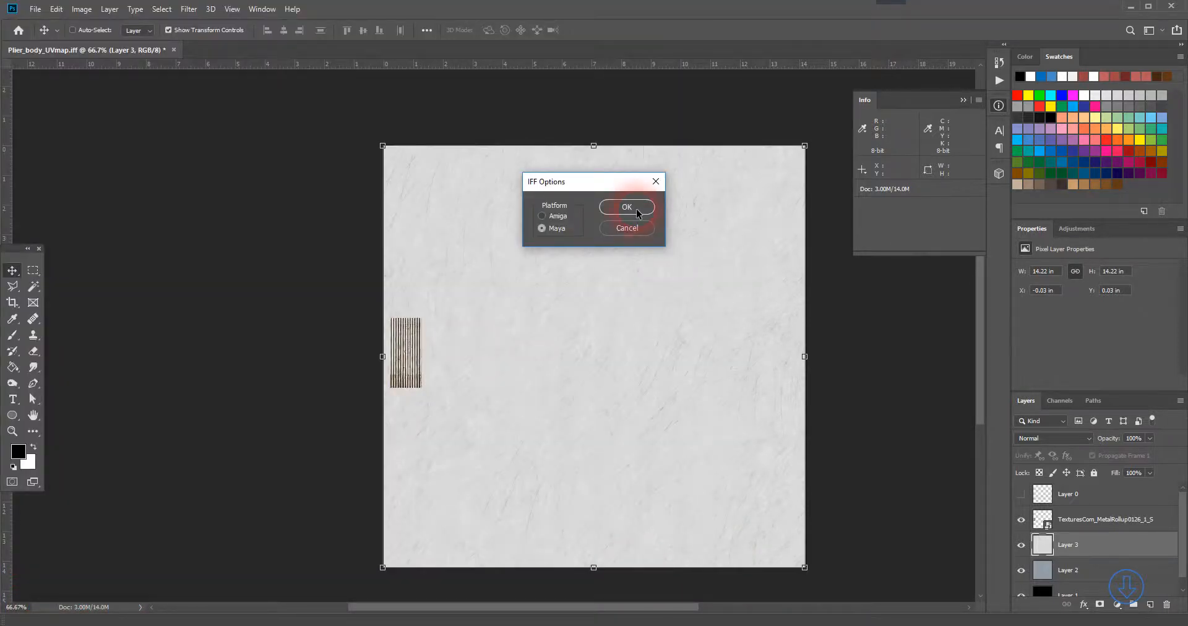
left_click(627, 207)
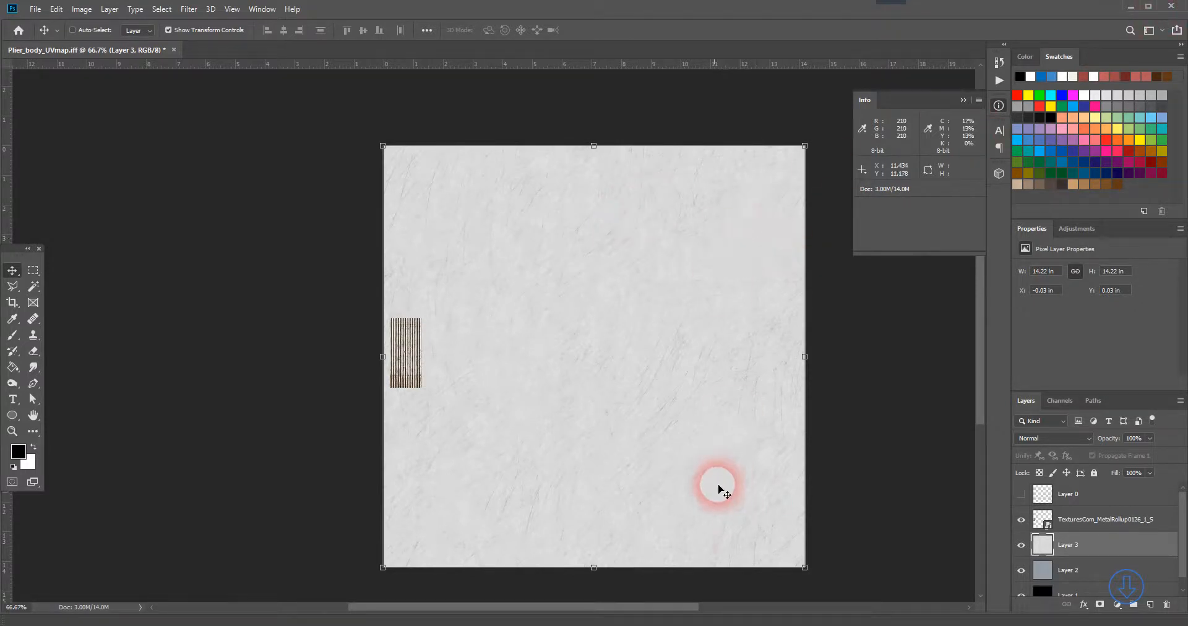
- Switch to Maya and assign a File texture to the Bump Mapping attribute in aiStandardSurface1's Geometry settings
mouse_move(567, 621)
left_click(593, 603)
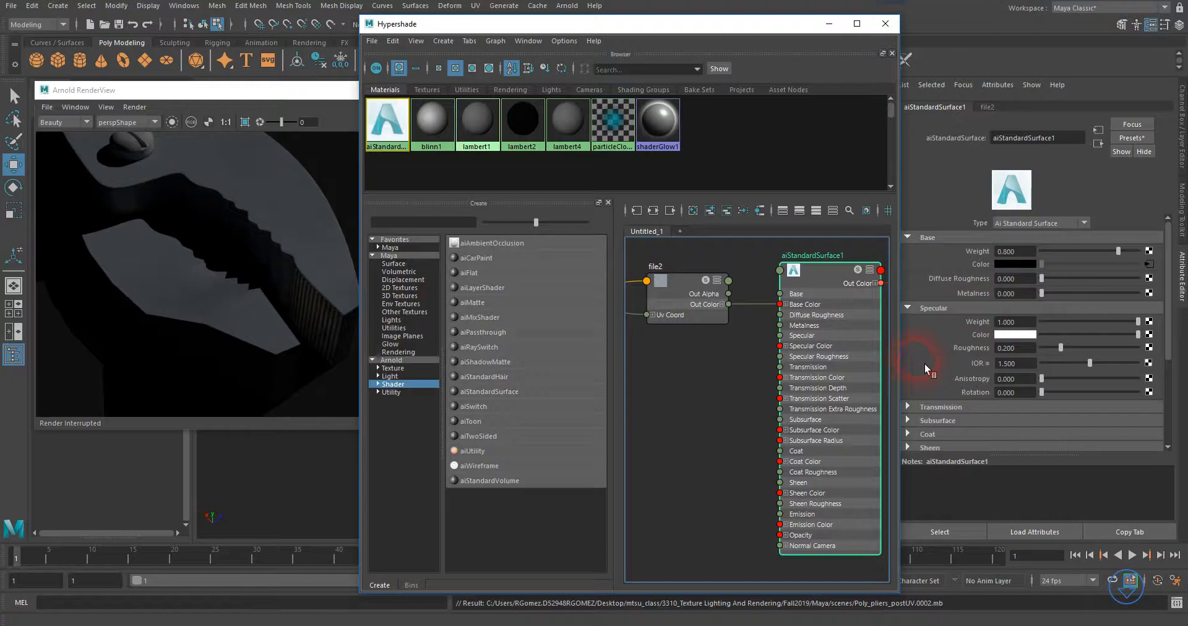
scroll(927, 363, "down", 2)
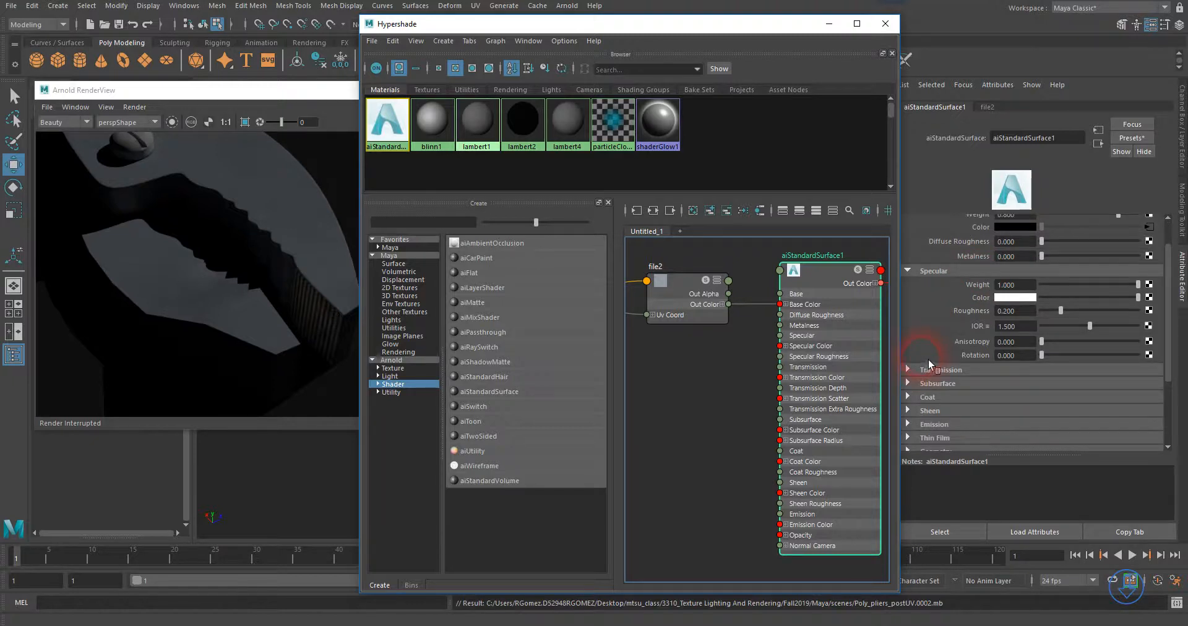
scroll(930, 354, "down", 1)
scroll(930, 342, "up", 1)
left_click(915, 275)
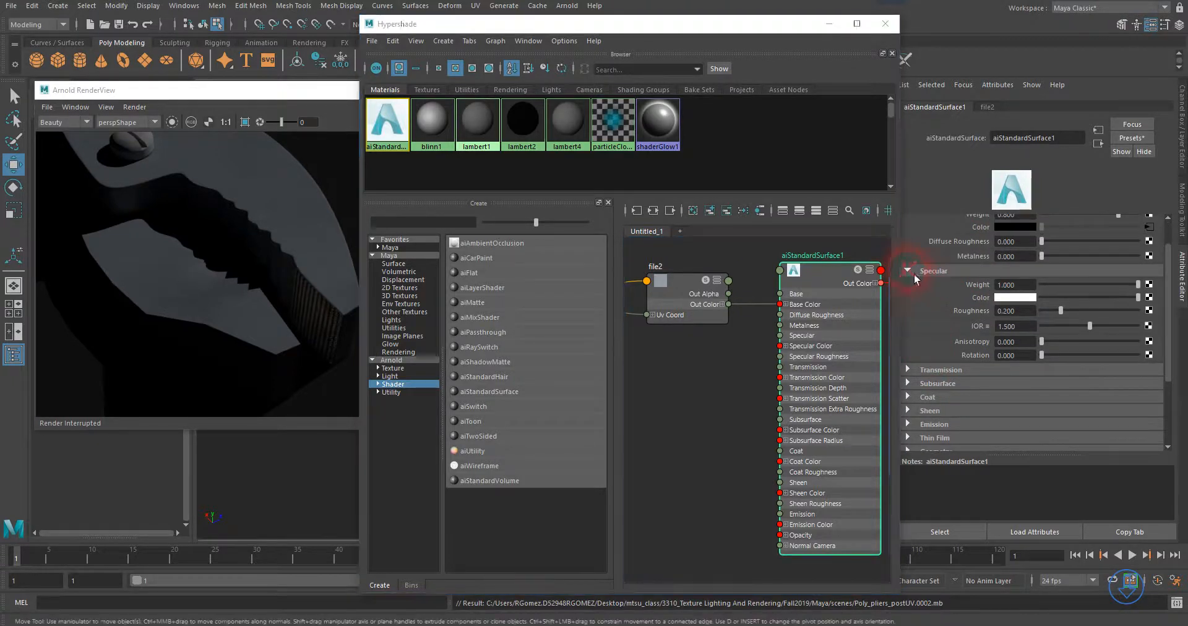
left_click(915, 274)
scroll(926, 322, "down", 1)
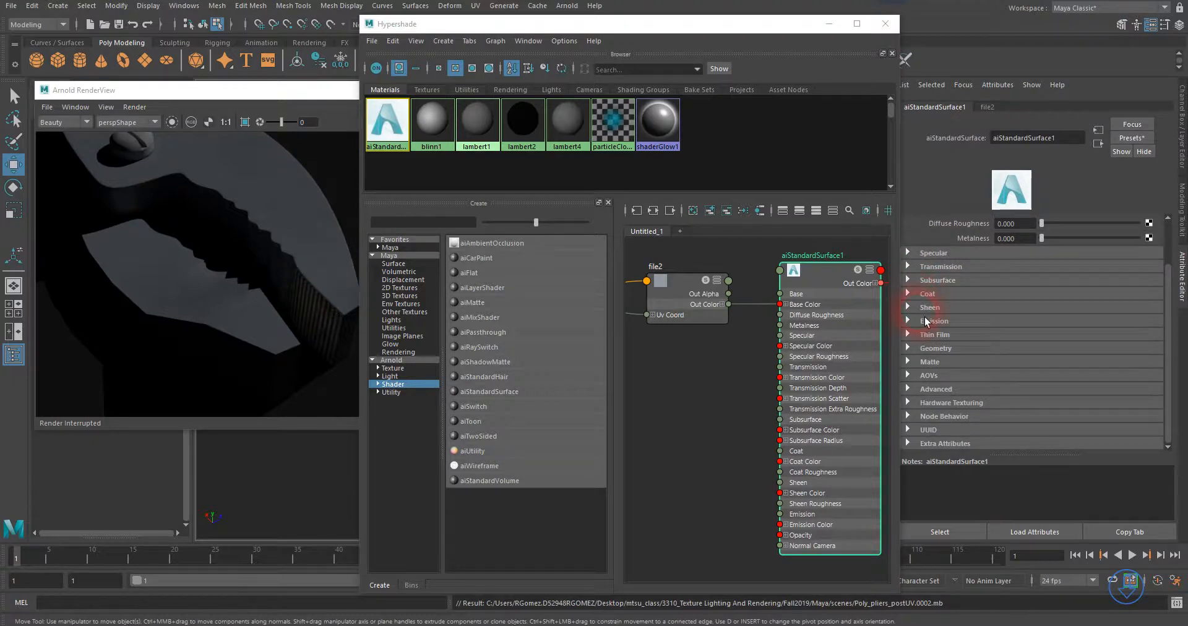
left_click(916, 350)
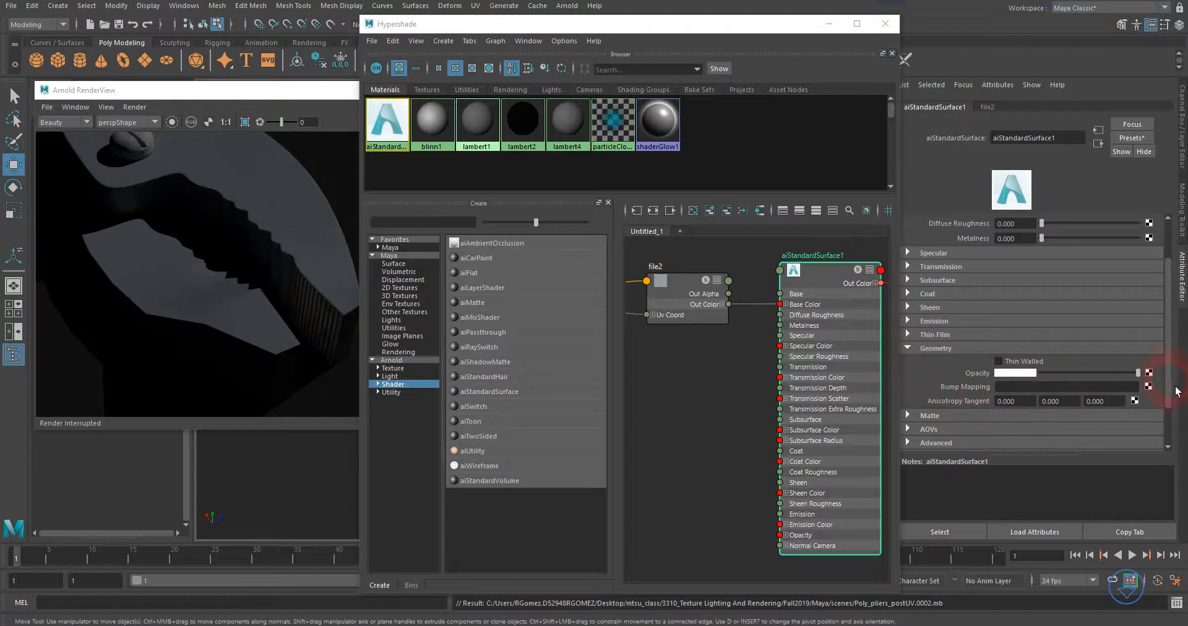
left_click(1152, 390)
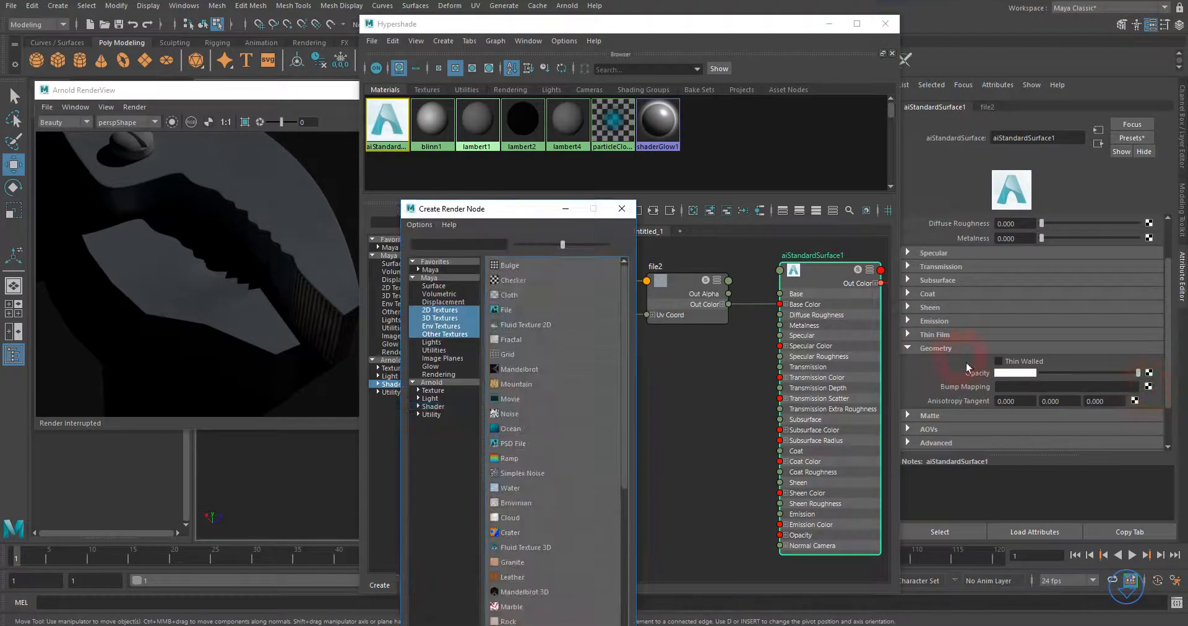
left_click(510, 309)
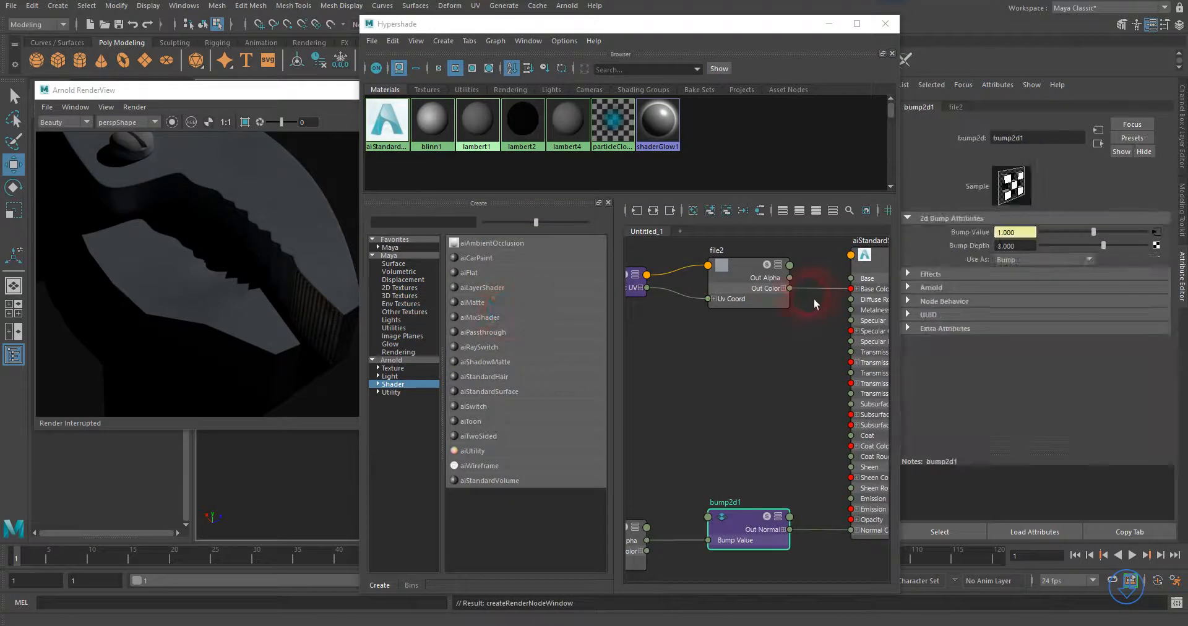
- Load Plier_body_bump.iff into the bump's file texture node and restart the Arnold render
left_click(1157, 233)
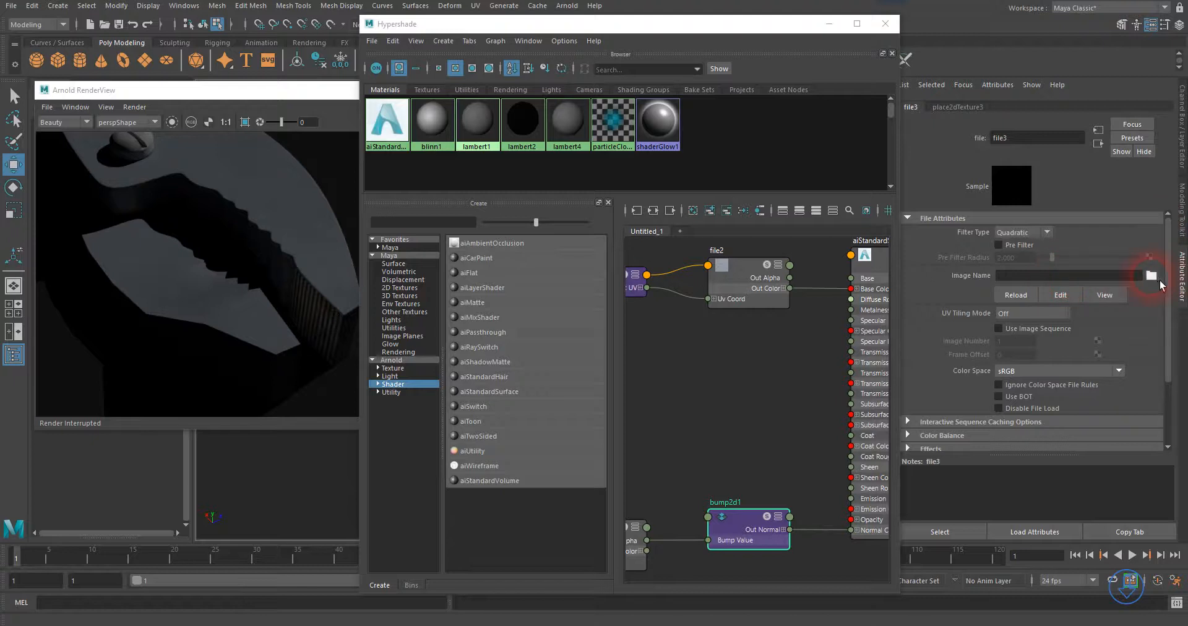
left_click(1152, 277)
left_click(416, 247)
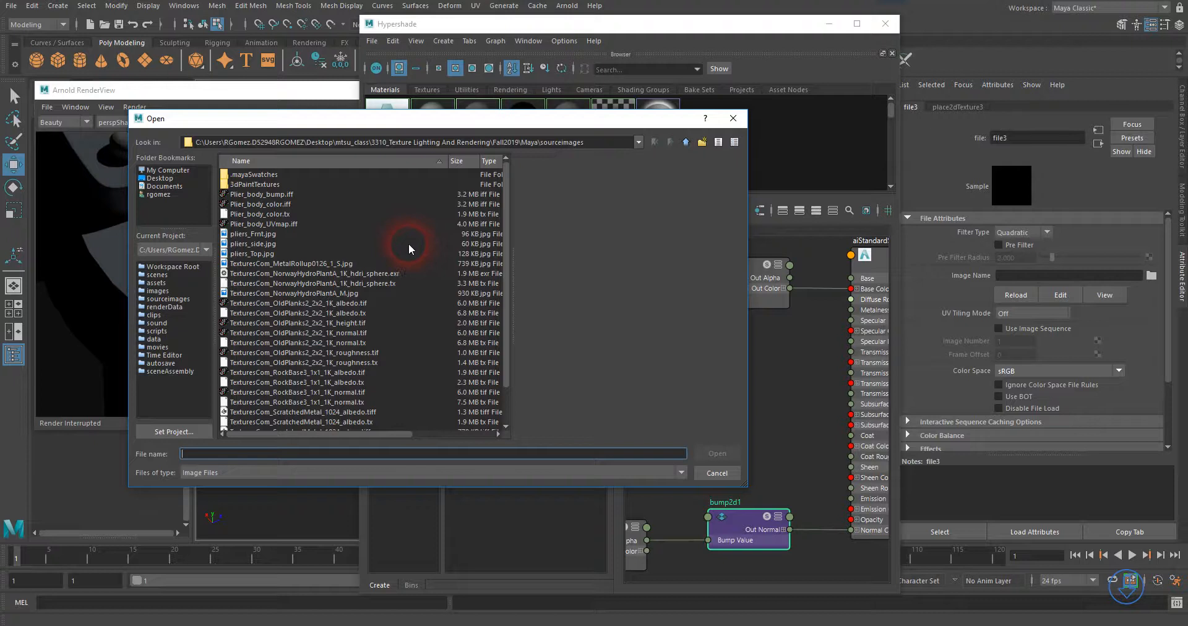
left_click(276, 195)
left_click(712, 455)
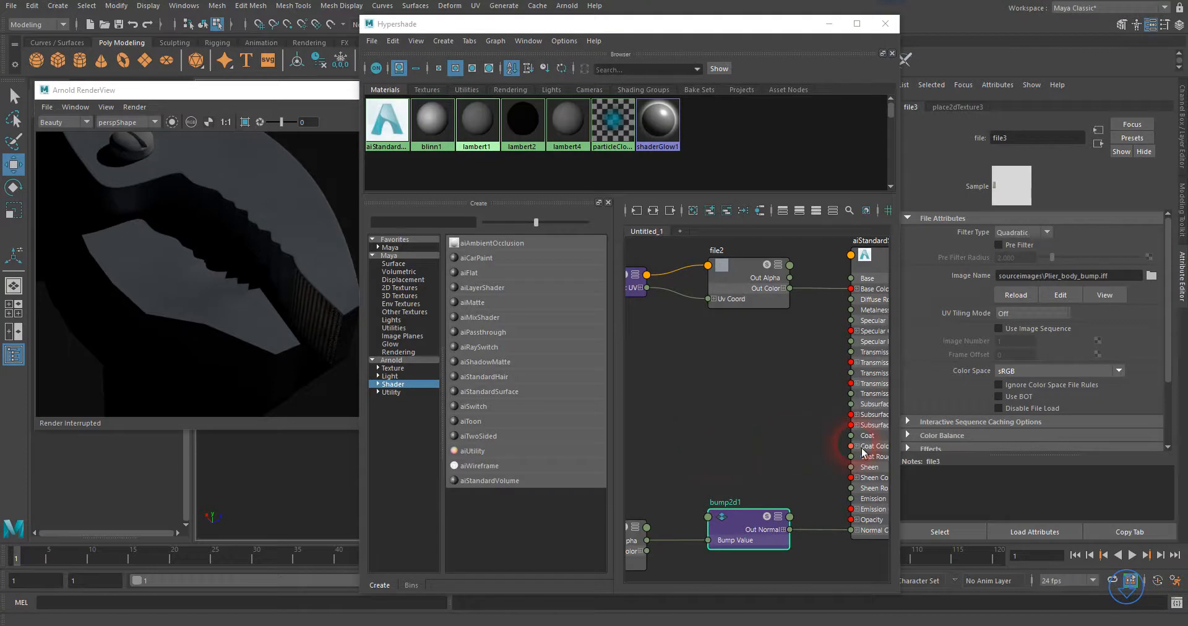
left_click(251, 90)
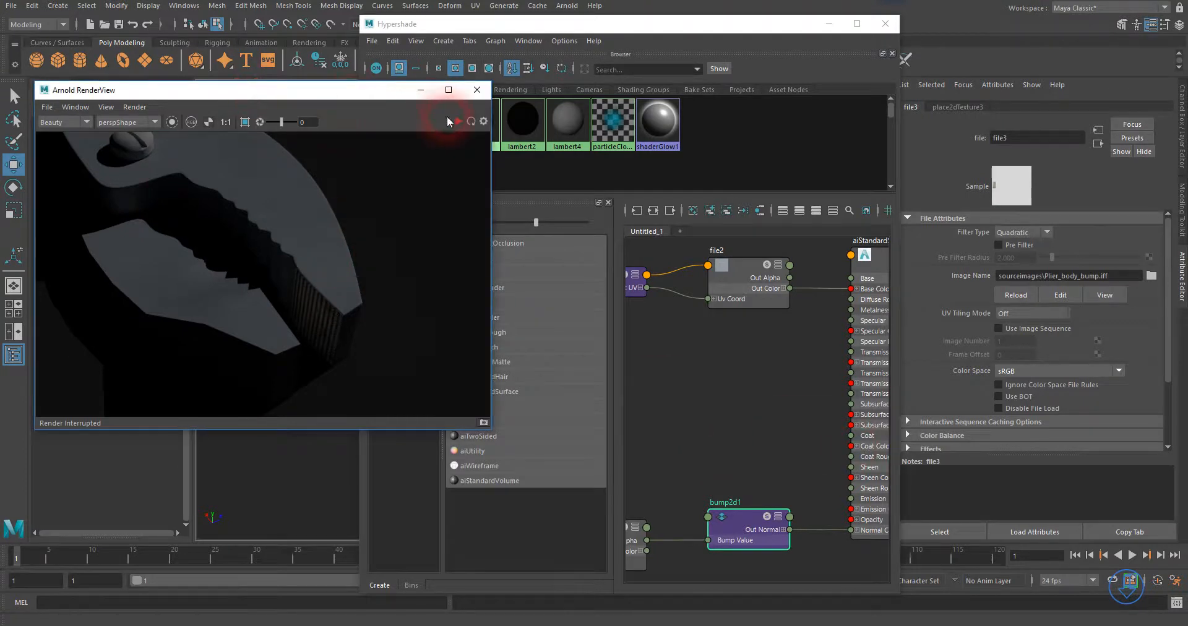
left_click(417, 121)
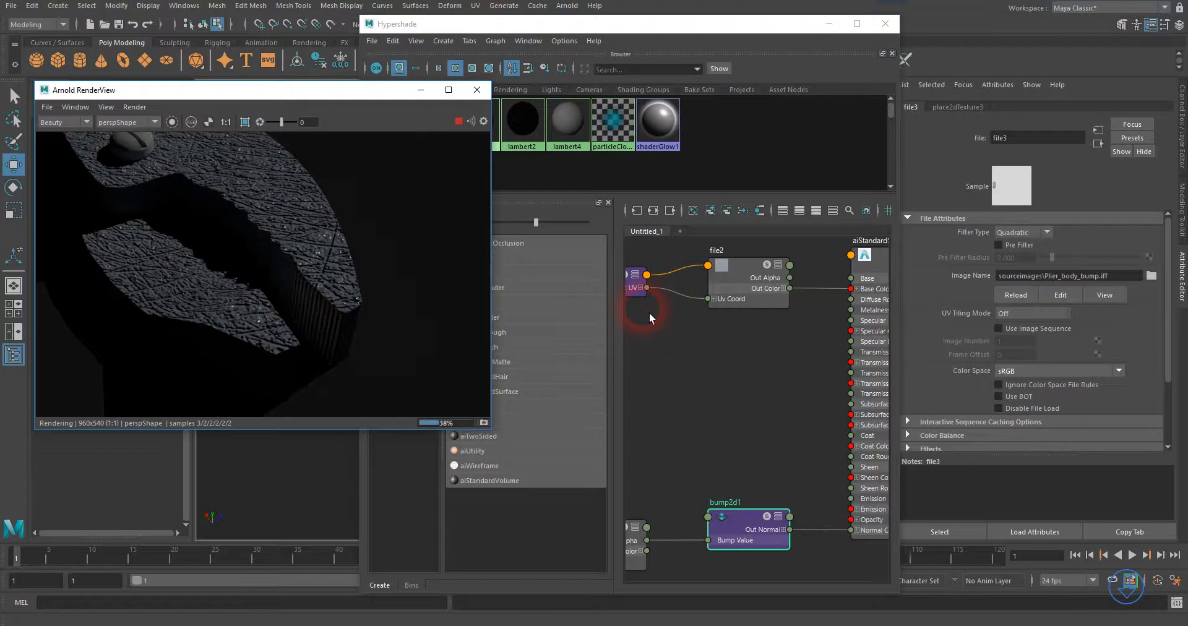
- Select bump2d1 in the Hypershade graph and reduce its Bump Depth, trying 0.1 and settling on 0.02
left_click(751, 525)
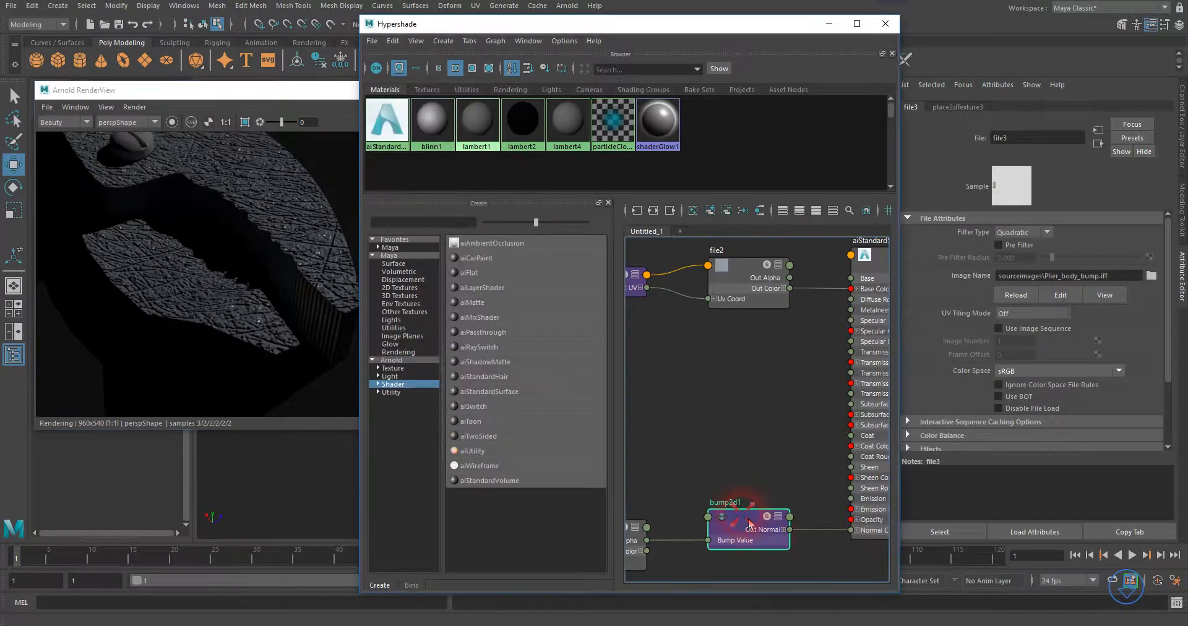
left_click(729, 474)
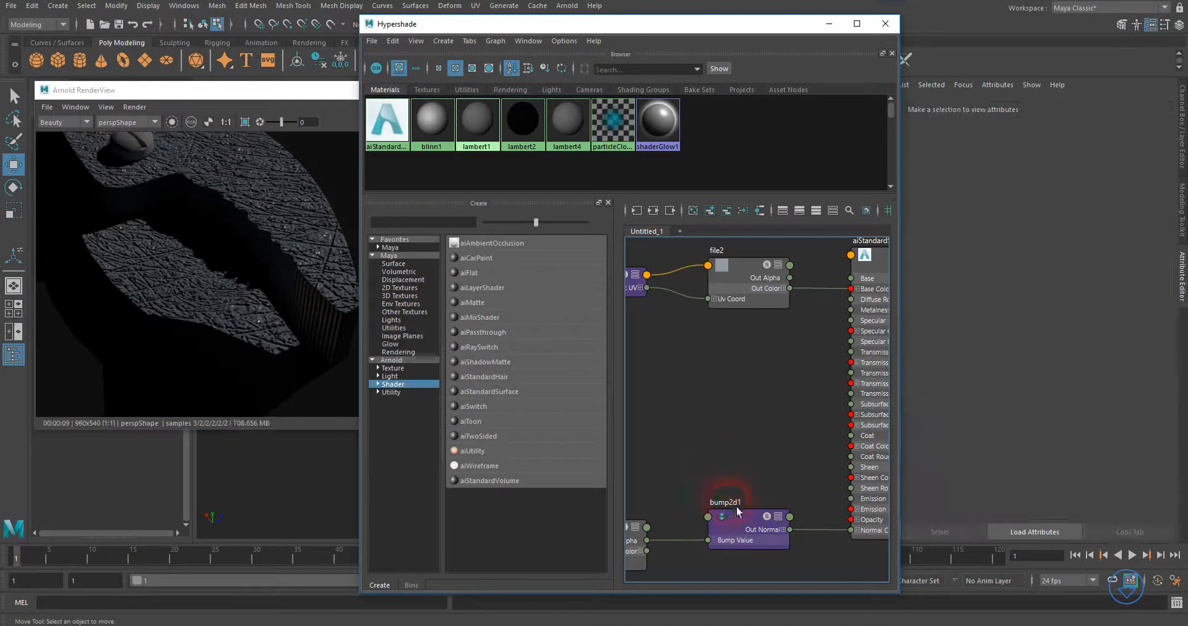
left_click(744, 528)
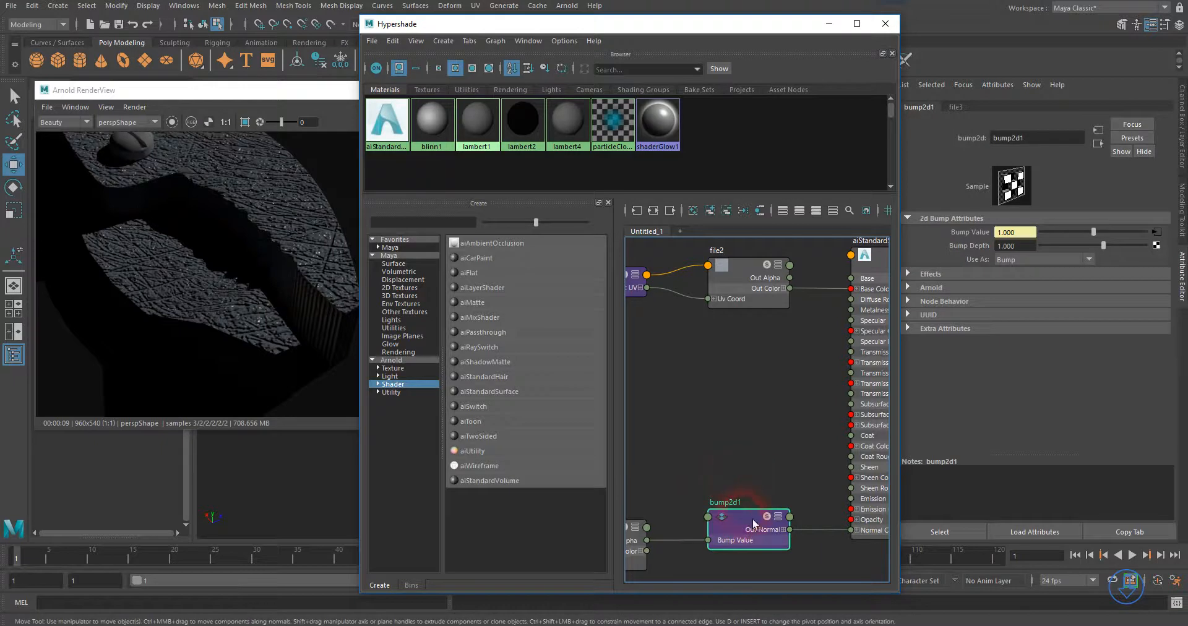
key("a")
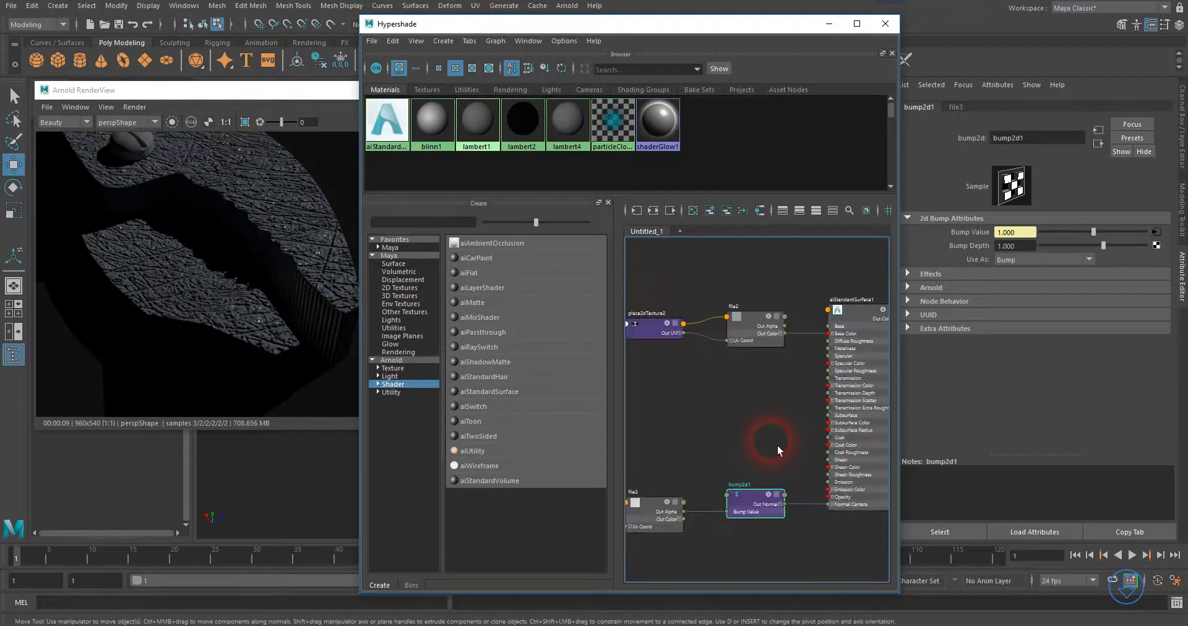
left_click(1003, 247)
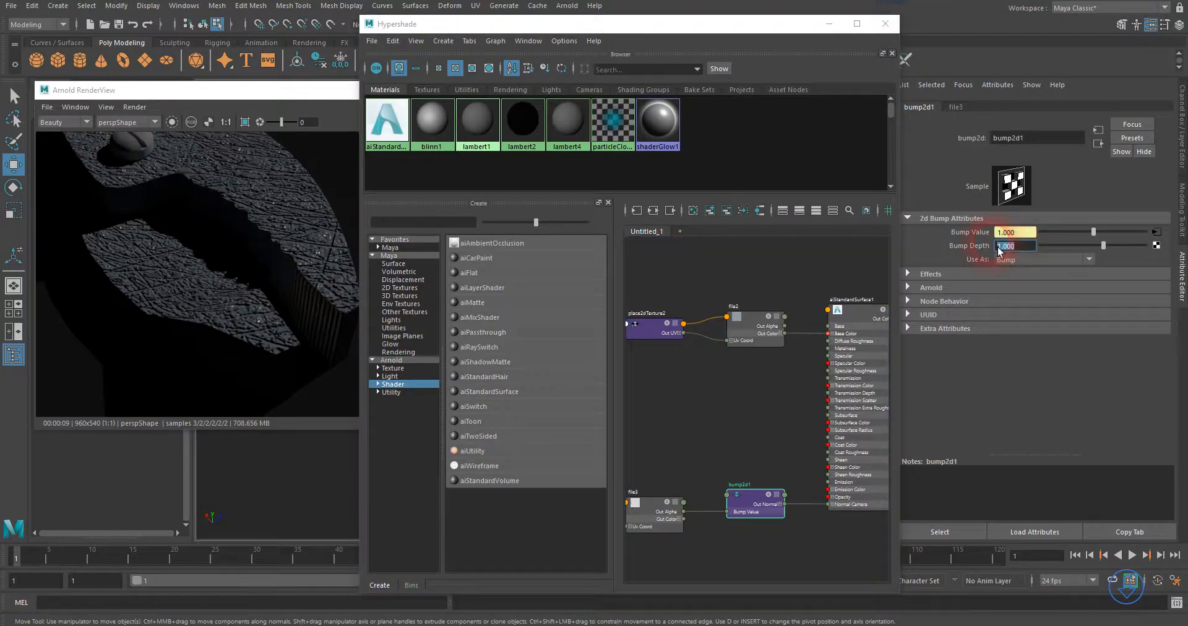
type(".1")
key("Return")
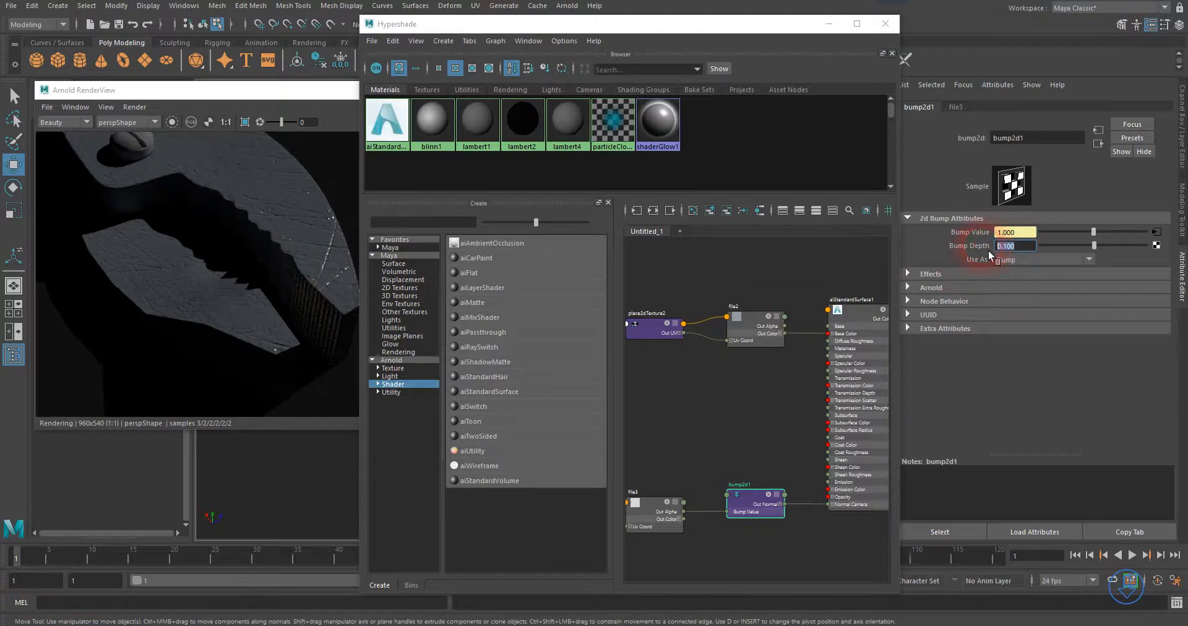
type(".02")
key("Return")
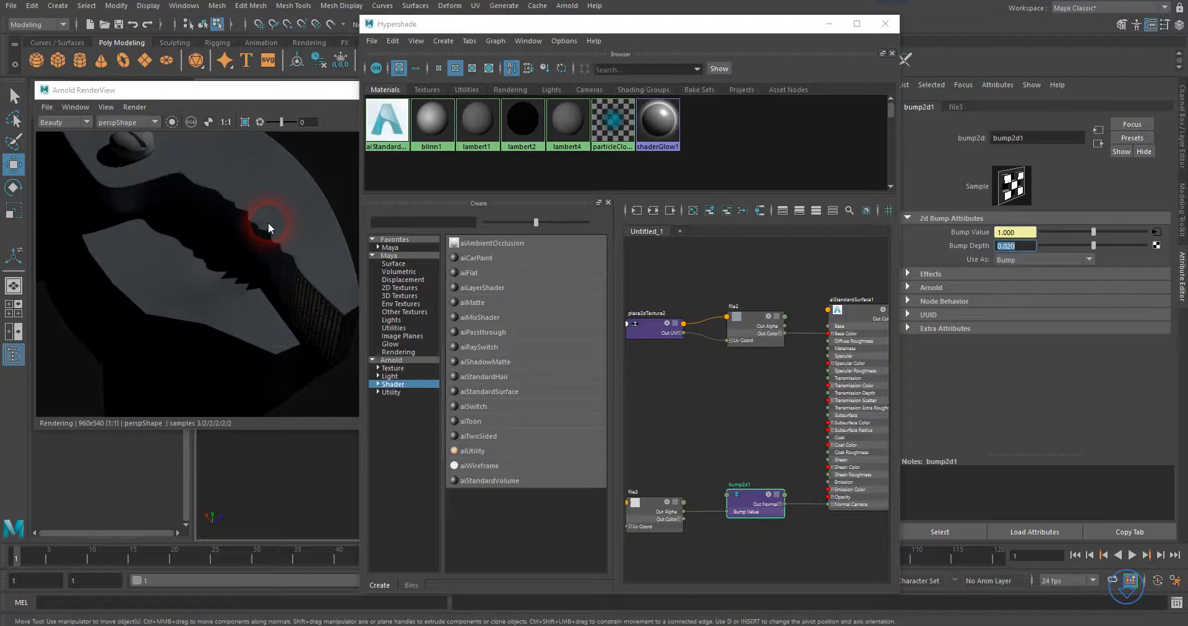
- Enlarge the preview swatch of the file3 node and place the node between file2 and bump2d1 in the graph
left_click(744, 428)
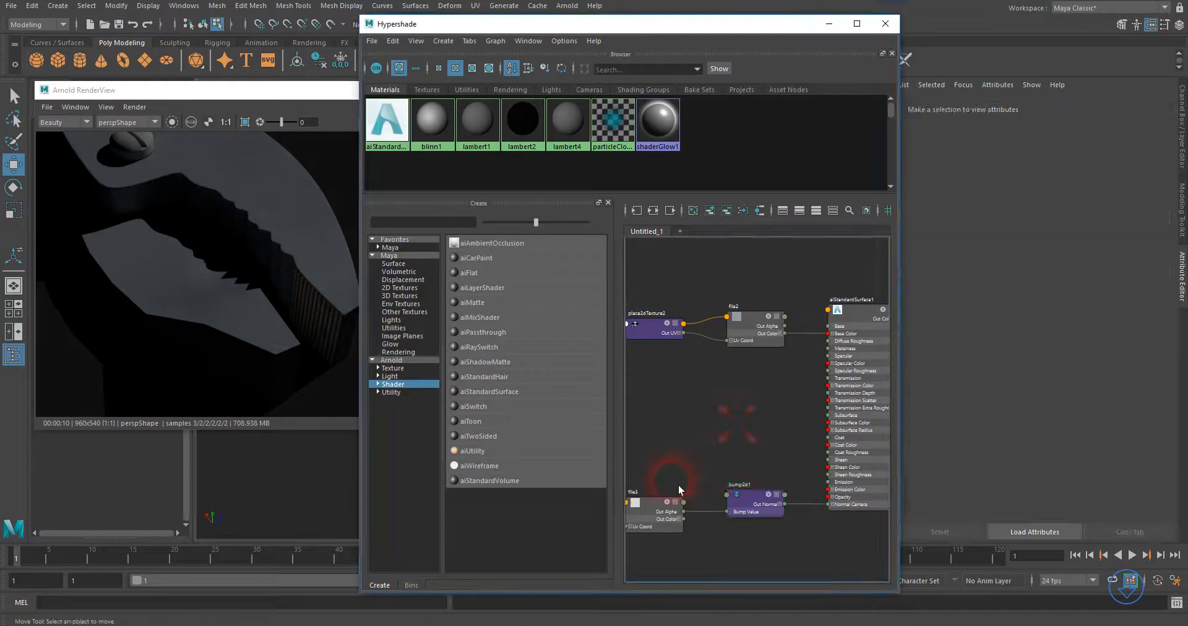
left_click(668, 513)
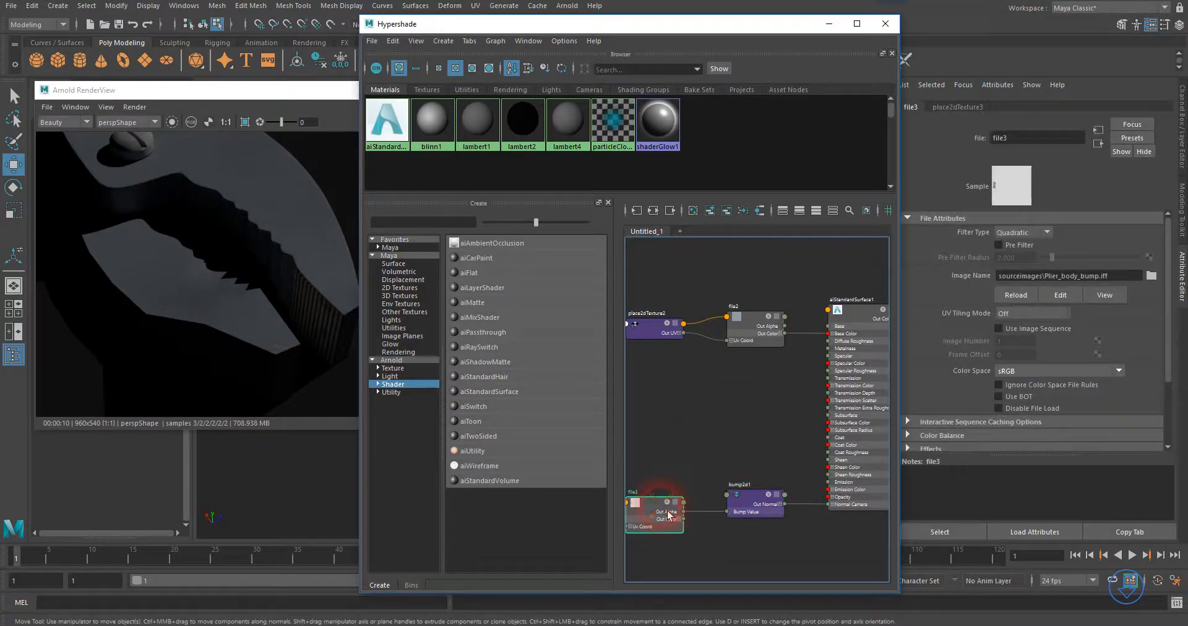
left_click(867, 210)
left_click_drag(650, 536, 656, 485)
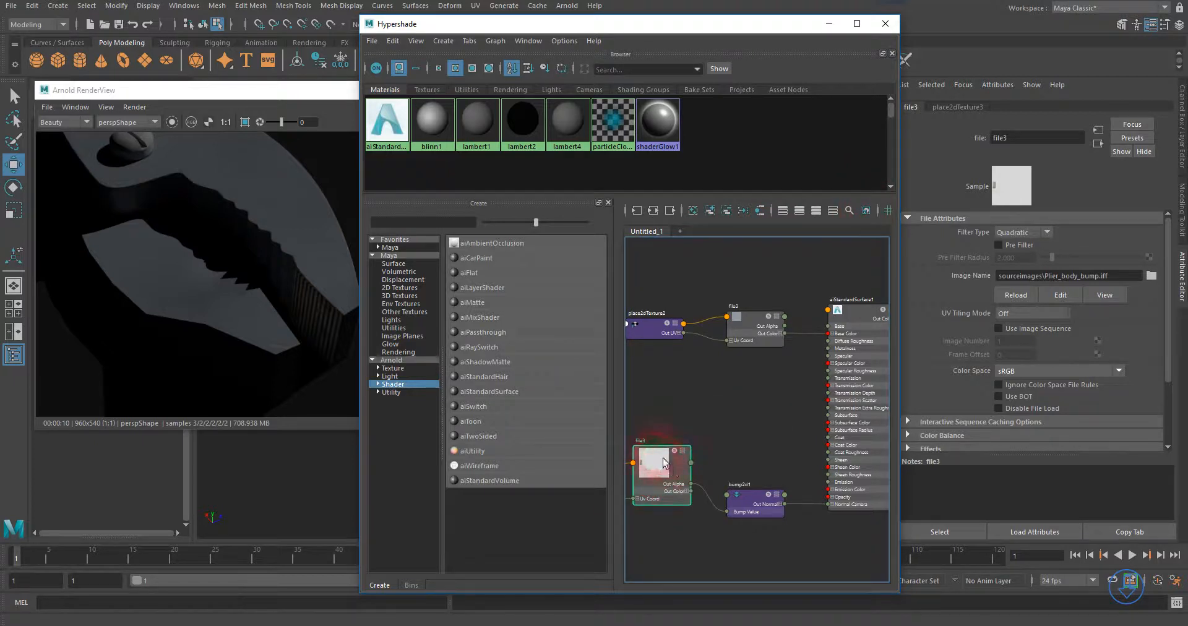
left_click_drag(644, 474, 644, 420)
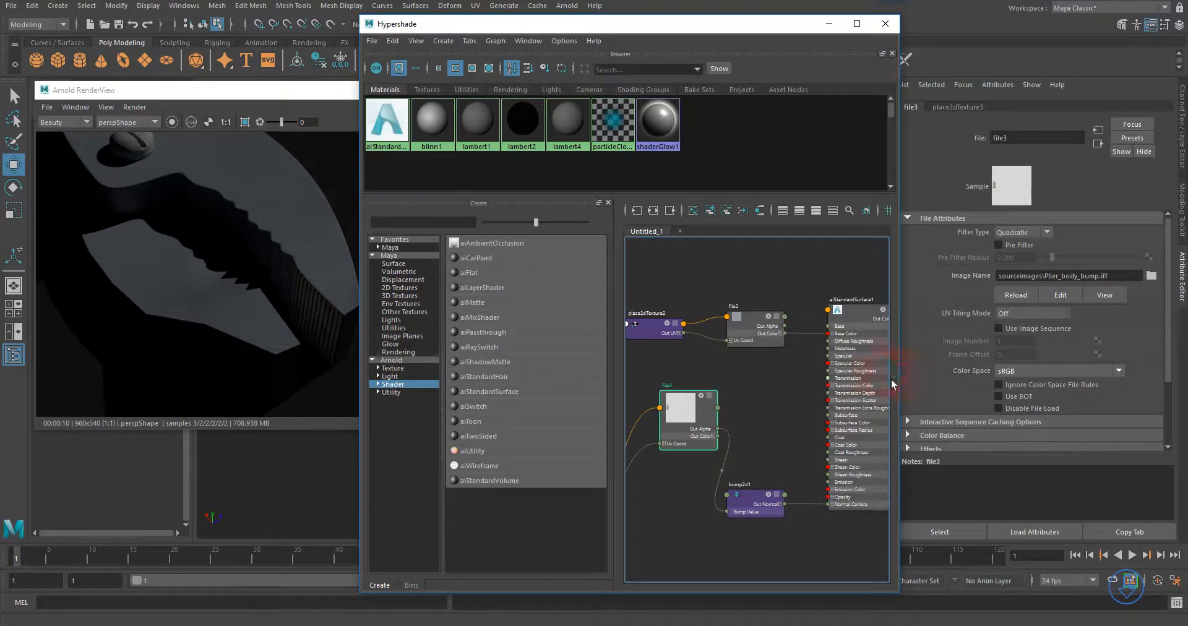
- Widen and reposition the Hypershade window beside the Attribute Editor, and expand the Specular attributes of aiStandardSurface1
scroll(734, 404, "up", 2)
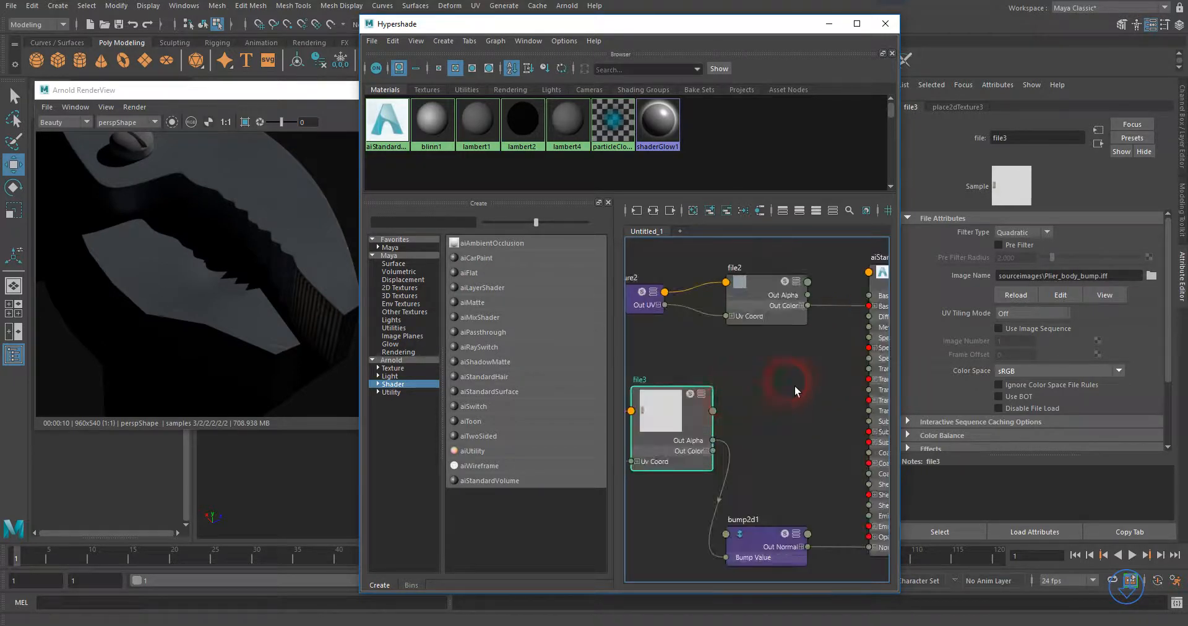
left_click_drag(907, 336, 1063, 337)
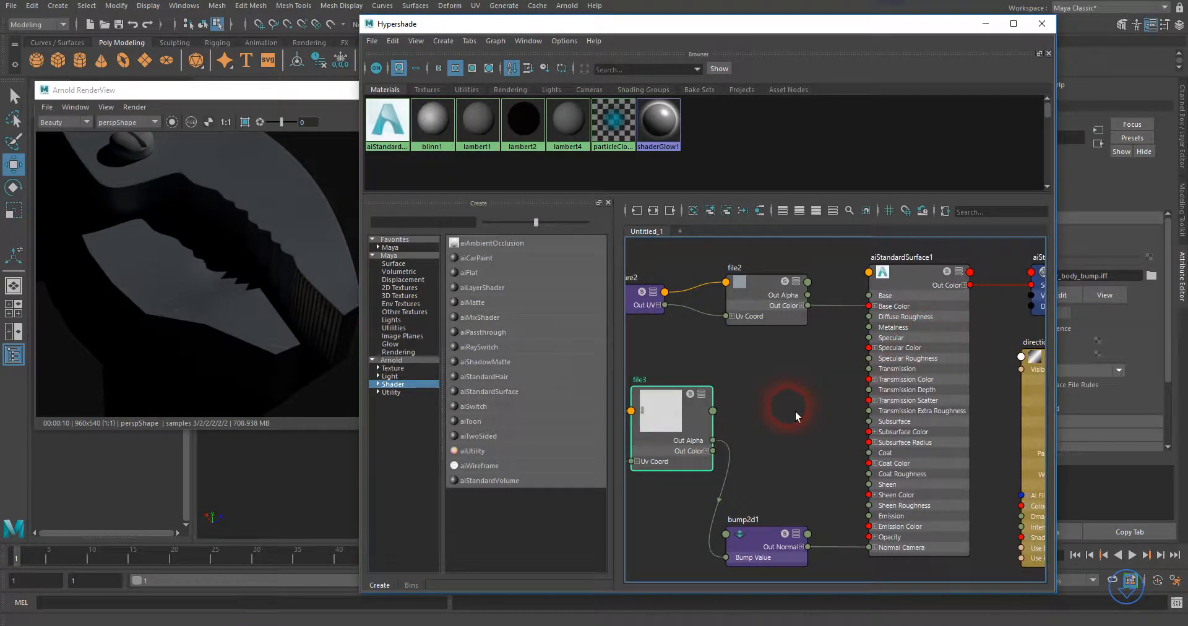
left_click(893, 350)
left_click_drag(771, 24, 594, 67)
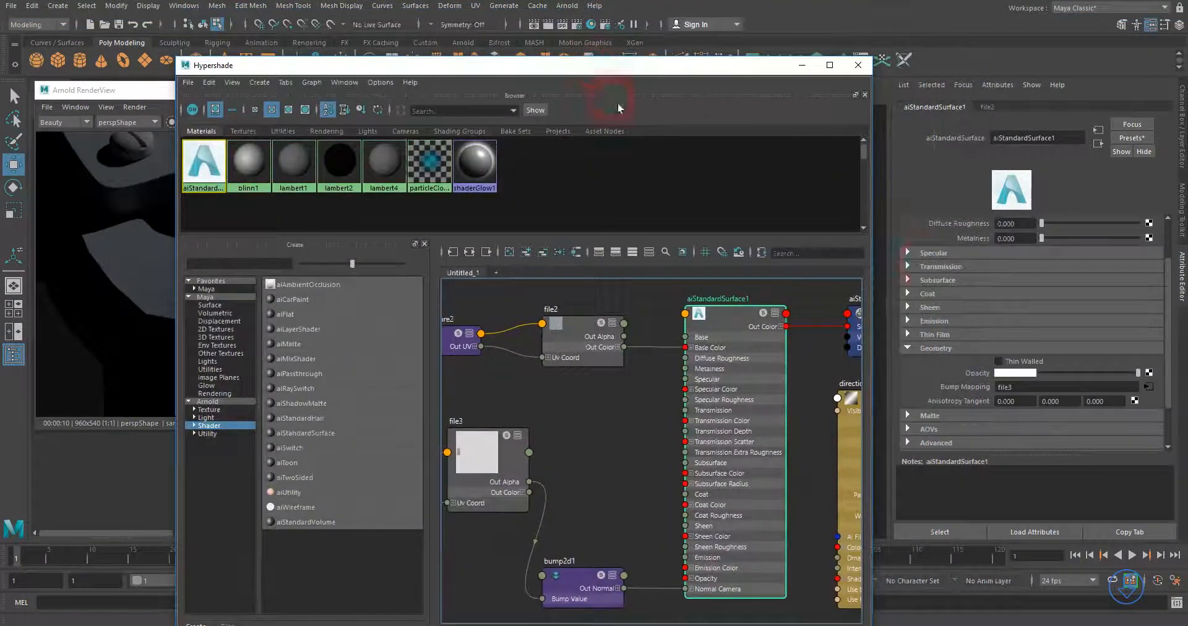
left_click(908, 253)
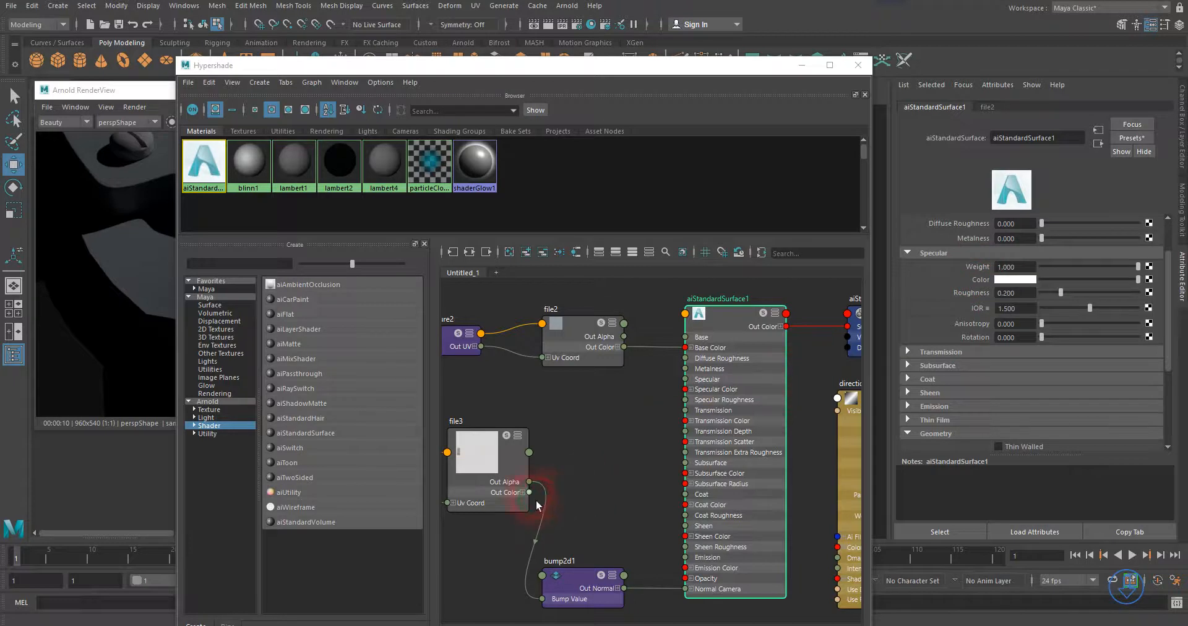
- Connect file3's Out Color to the Specular Color of aiStandardSurface1, uncover the Arnold RenderView and restart its render
left_click_drag(536, 499, 571, 504)
left_click_drag(640, 459, 682, 392)
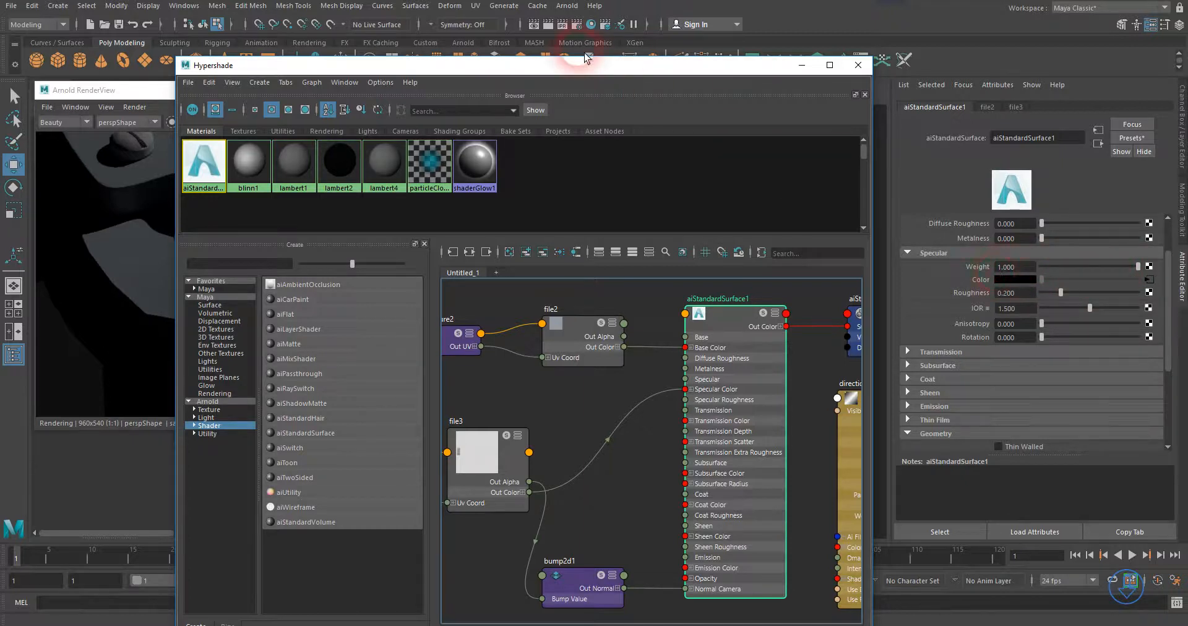
left_click_drag(580, 64, 795, 61)
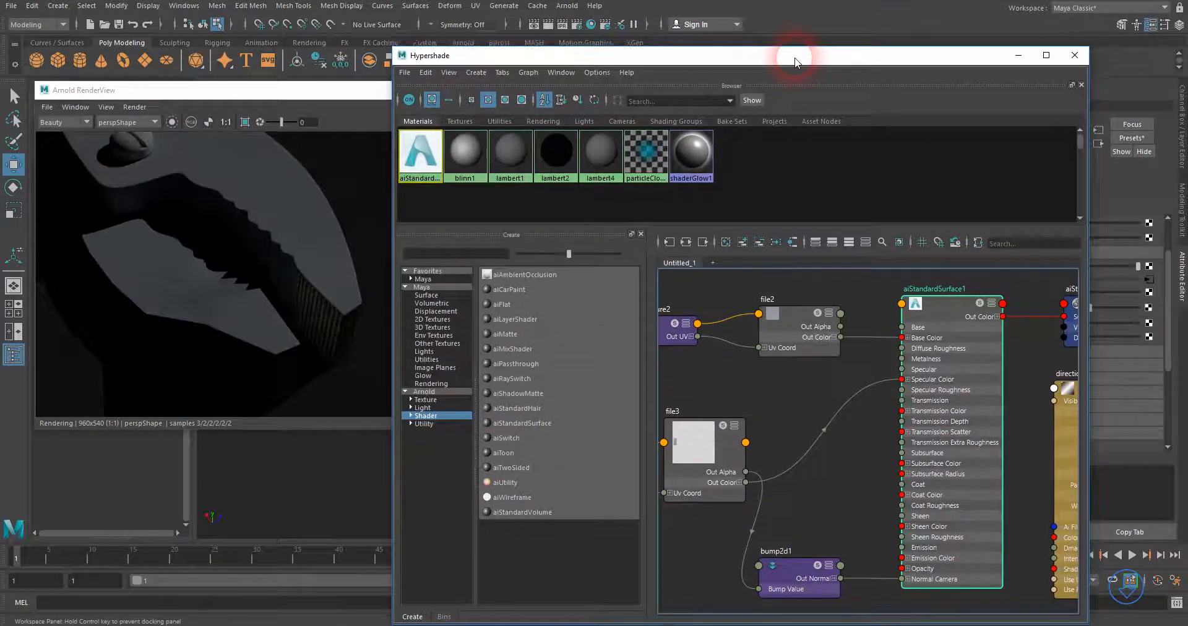
left_click(99, 90)
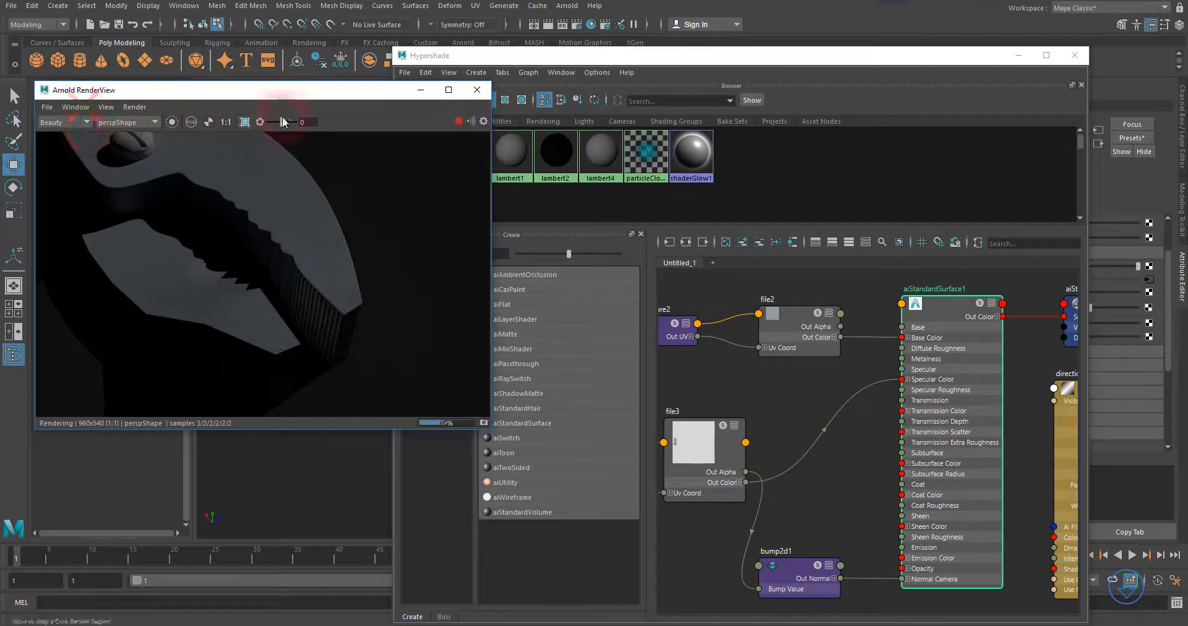
left_click(459, 123)
left_click(458, 122)
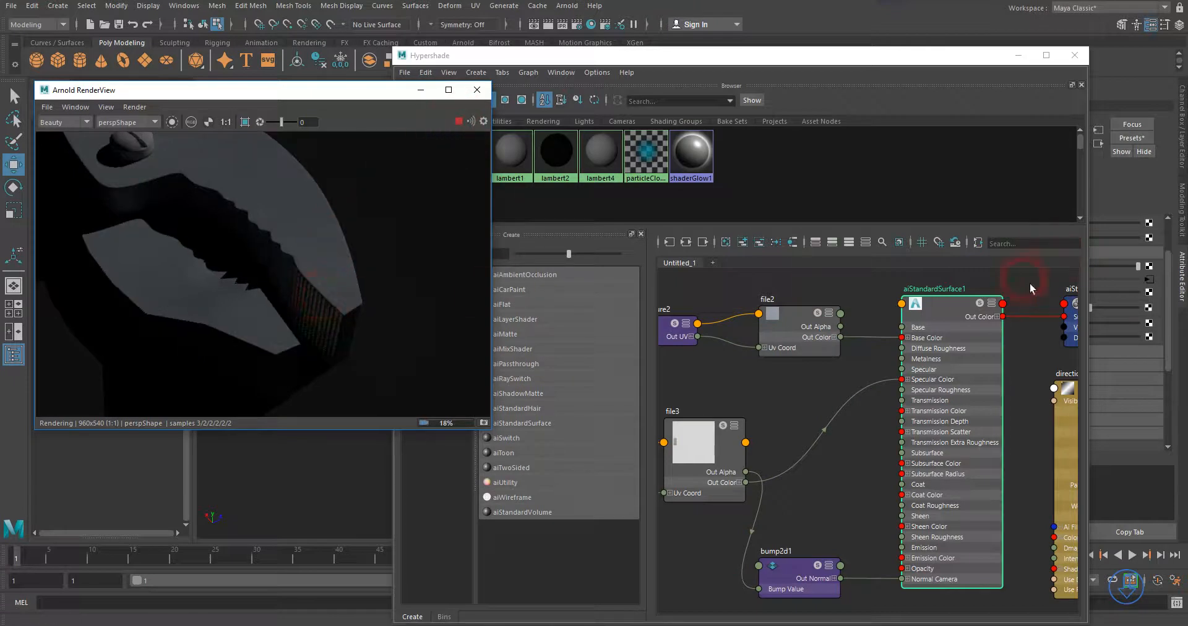
- Lower the Specular Roughness of aiStandardSurface1 to 0.045 and bring the Arnold RenderView forward to check the pliers
left_click(979, 55)
left_click_drag(979, 55, 789, 99)
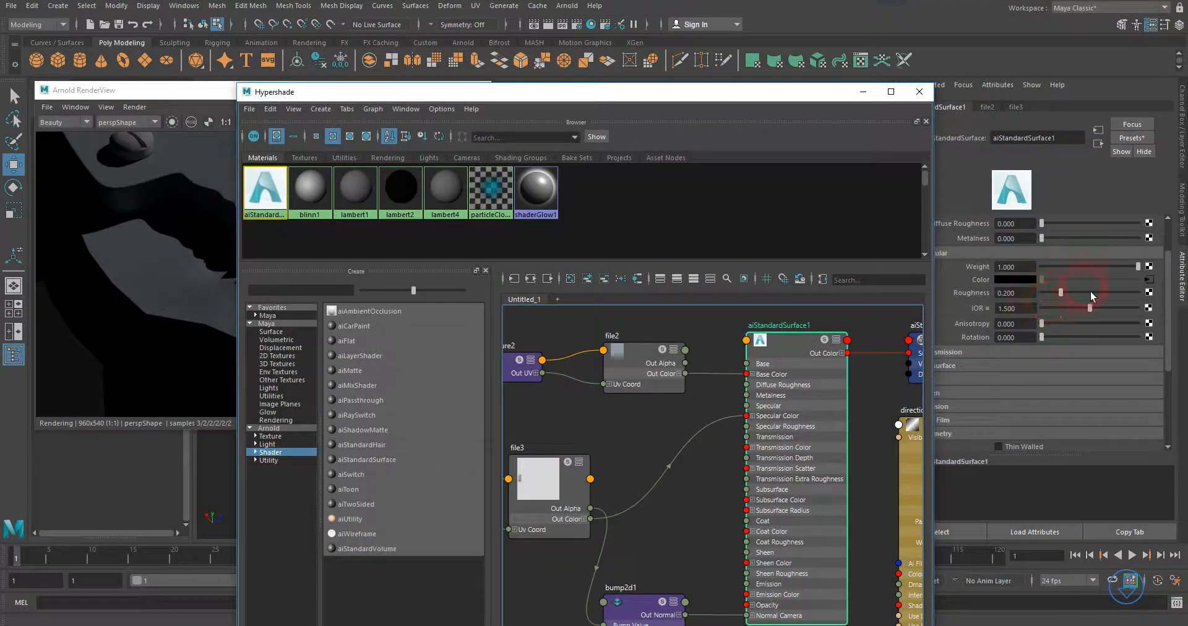
left_click(1052, 297)
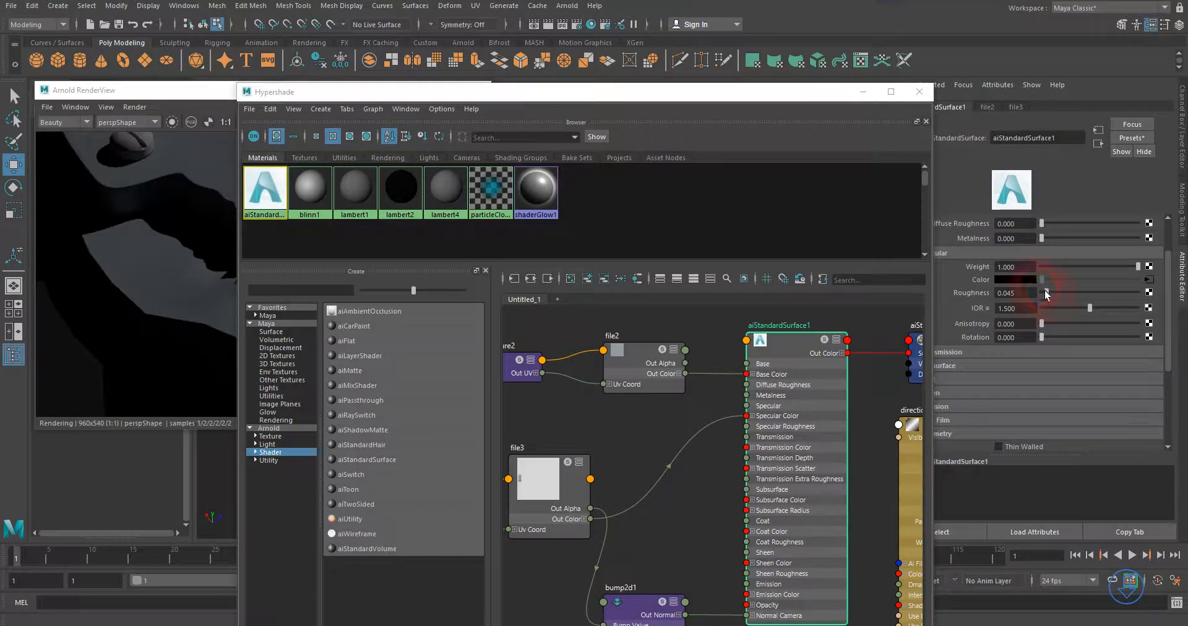
left_click(172, 91)
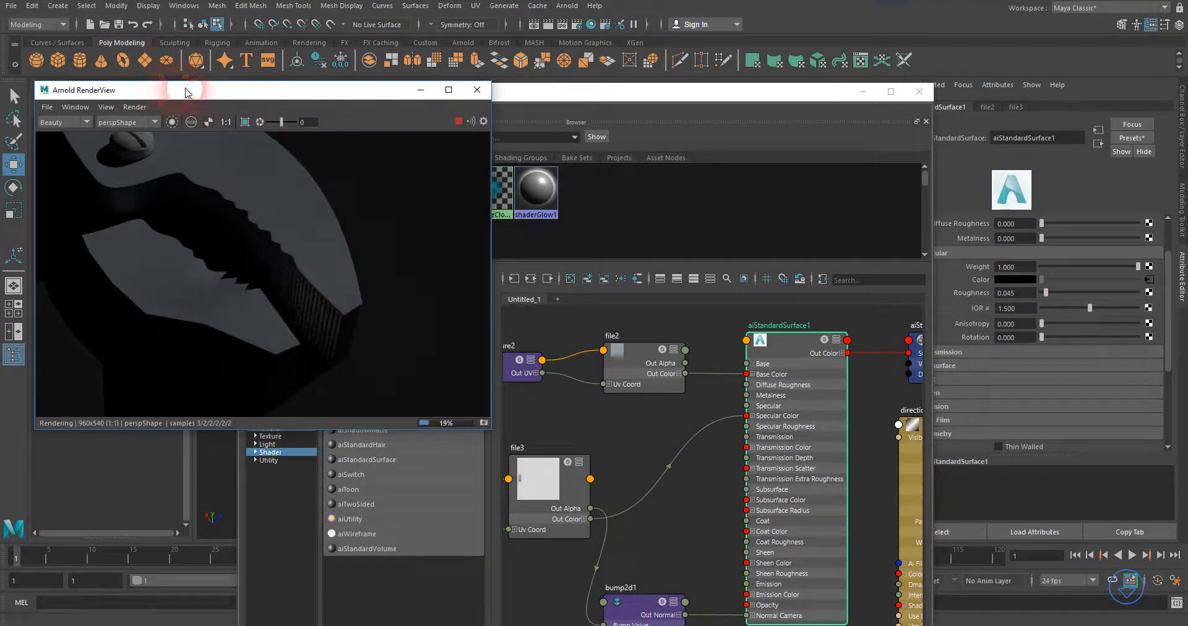
left_click(300, 198)
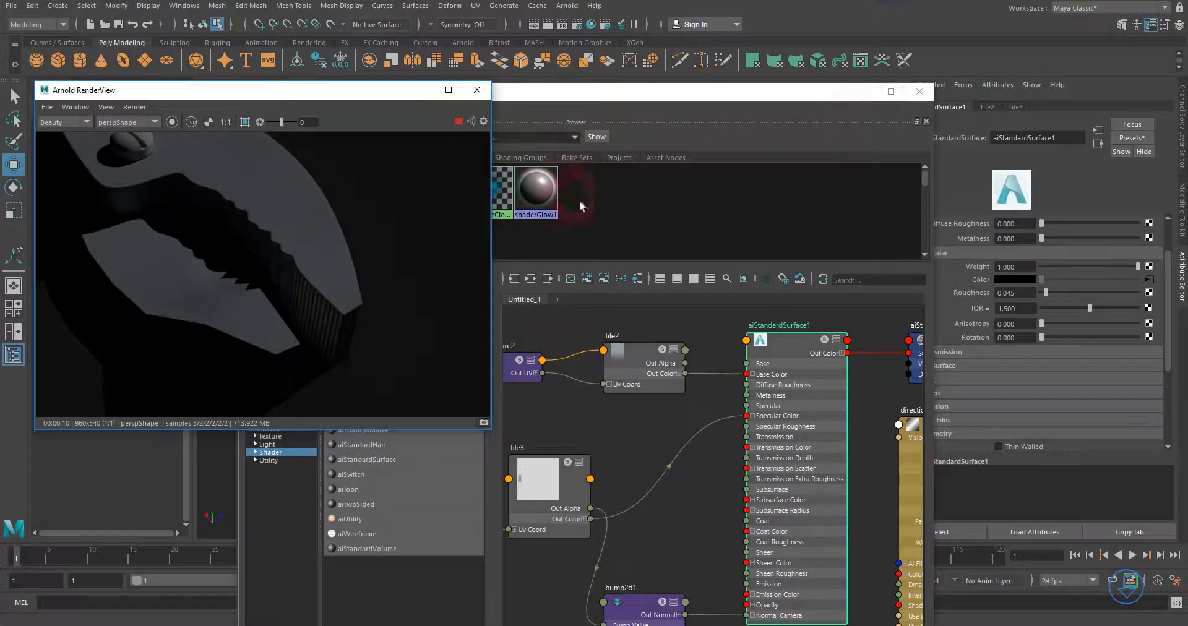
- Stop the Arnold render and save the Maya scene
scroll(758, 396, "down", 4)
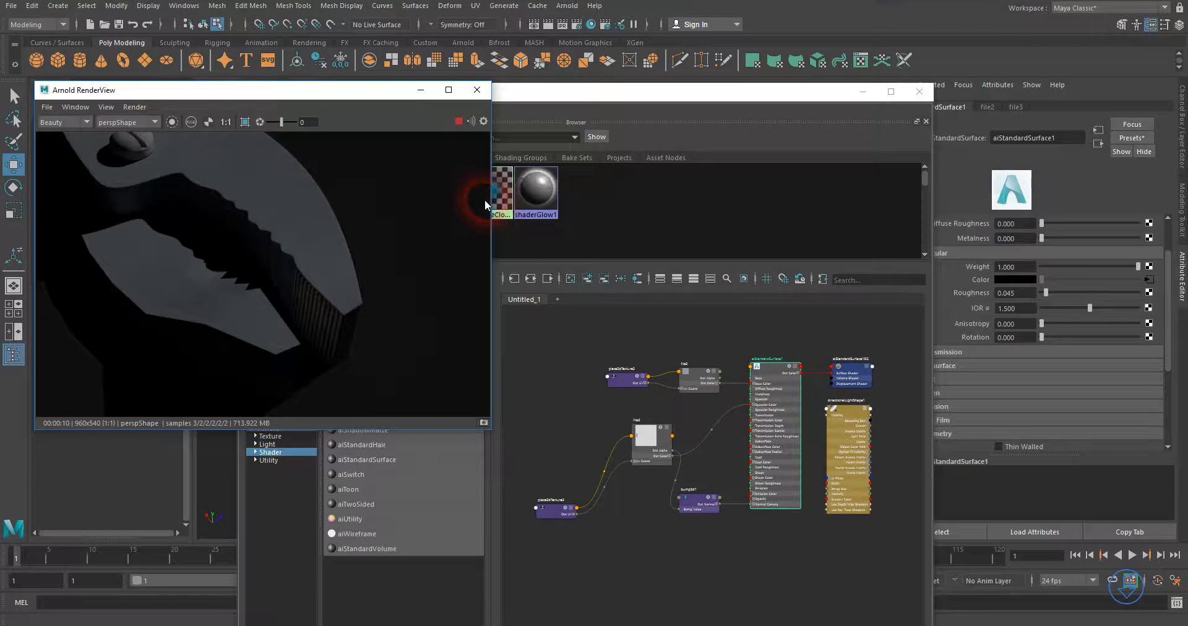
left_click(458, 122)
left_click(695, 92)
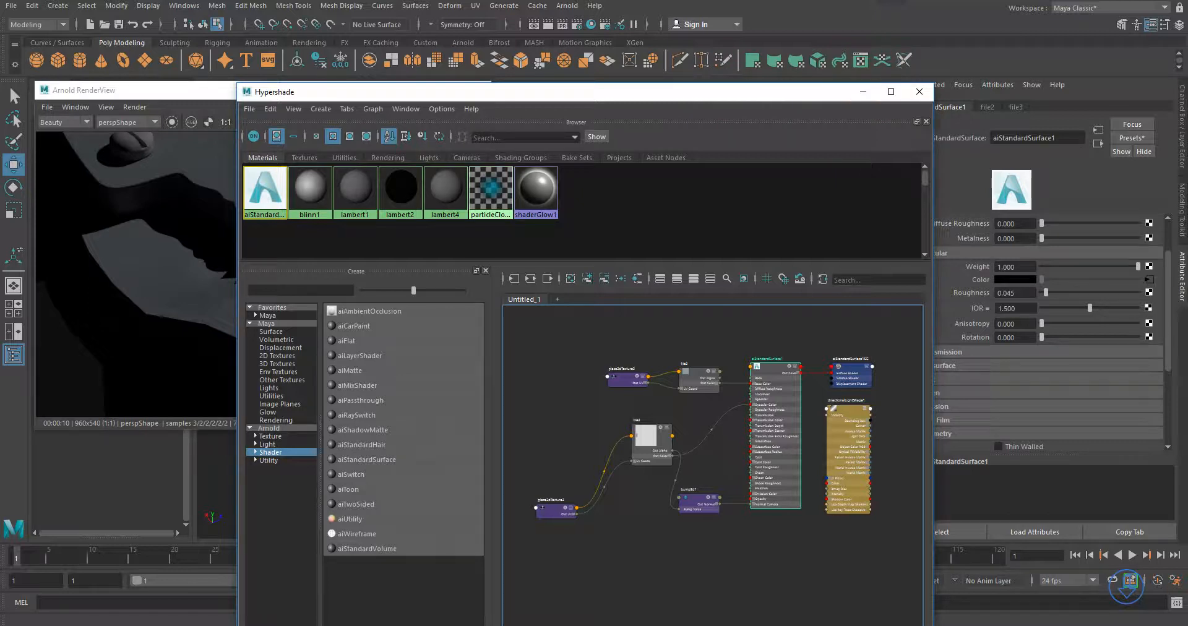
left_click(152, 91)
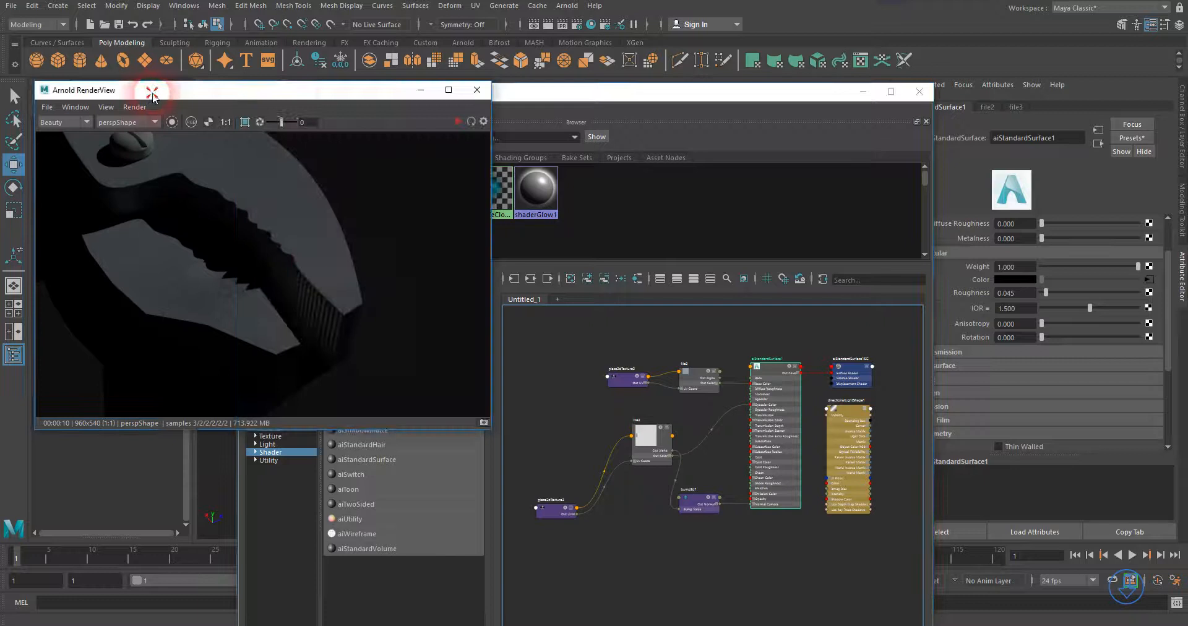
left_click(12, 6)
left_click(28, 45)
left_click(566, 323)
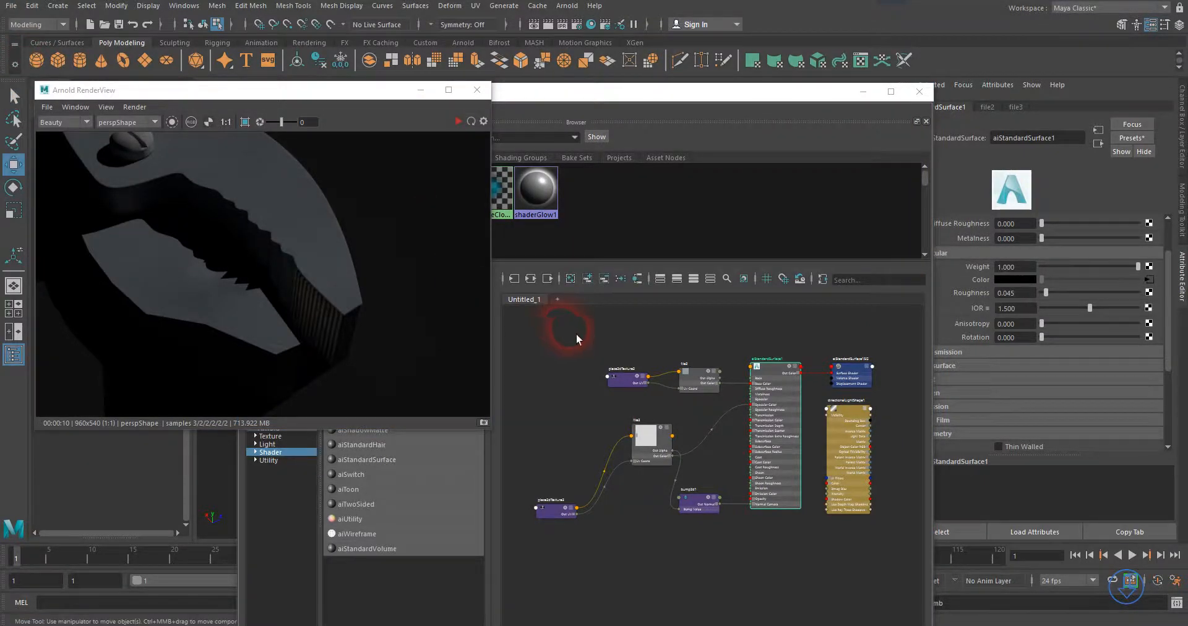